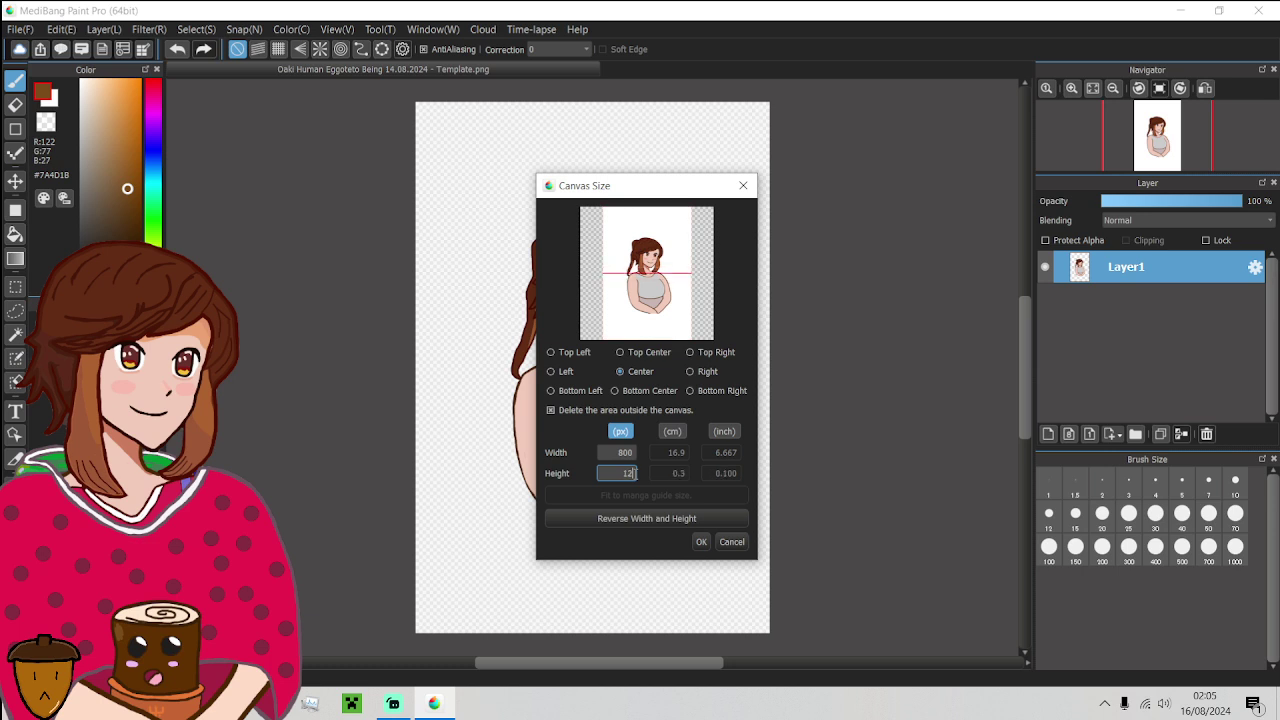
Set the canvas height to 1600 px, keeping the centre anchor and the 800 px width, and apply the new canvas size
type("400")
key("BackSpace")
type("16")
key("BackSpace")
key("BackSpace")
key("BackSpace")
key("BackSpace")
type("600")
key("Return")
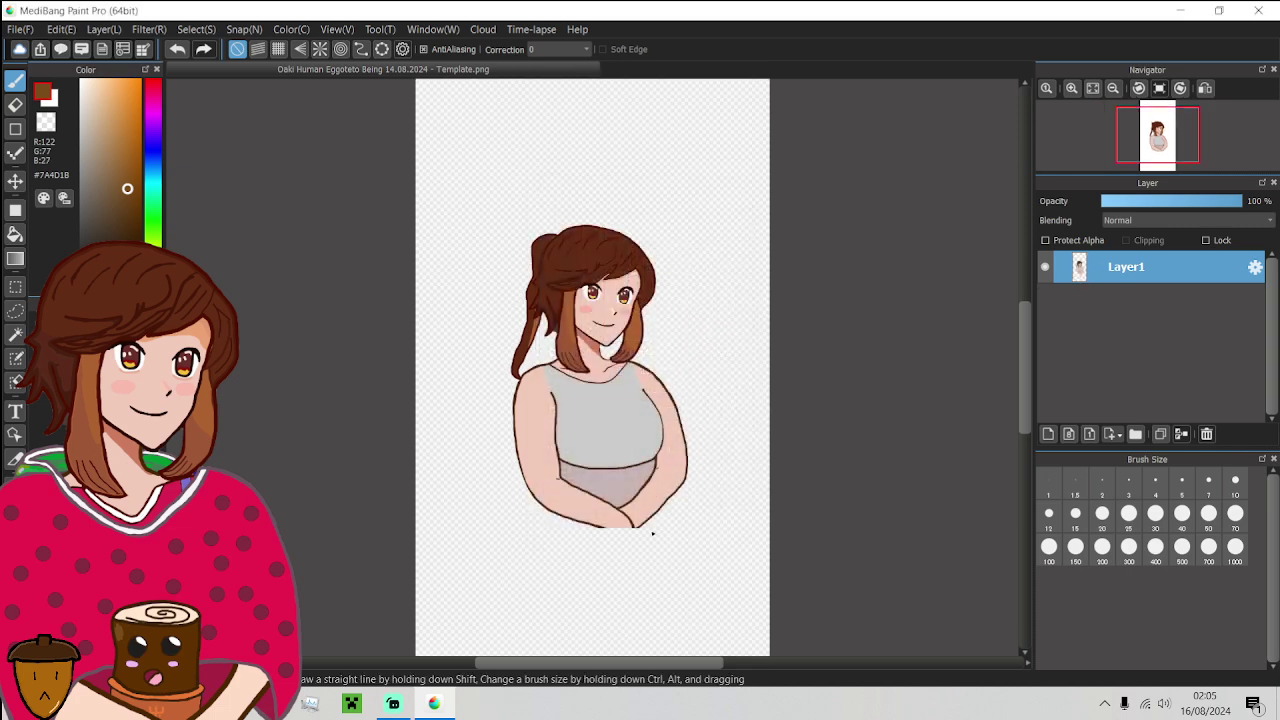
Sample the dark brown outline colour #4D2802 and draw the two outer leg lines downward from beneath the forearms
scroll(637, 475, "down", 3)
scroll(606, 604, "up", 4)
scroll(674, 497, "down", 2)
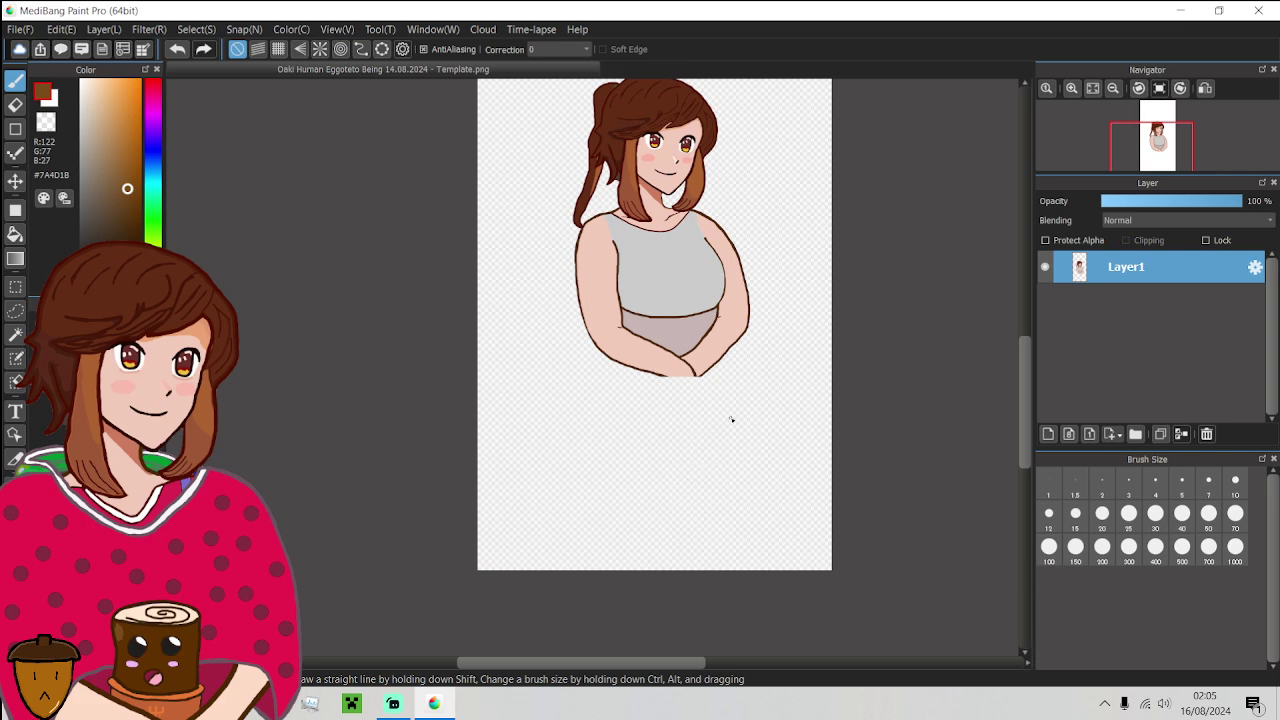
scroll(800, 313, "up", 2)
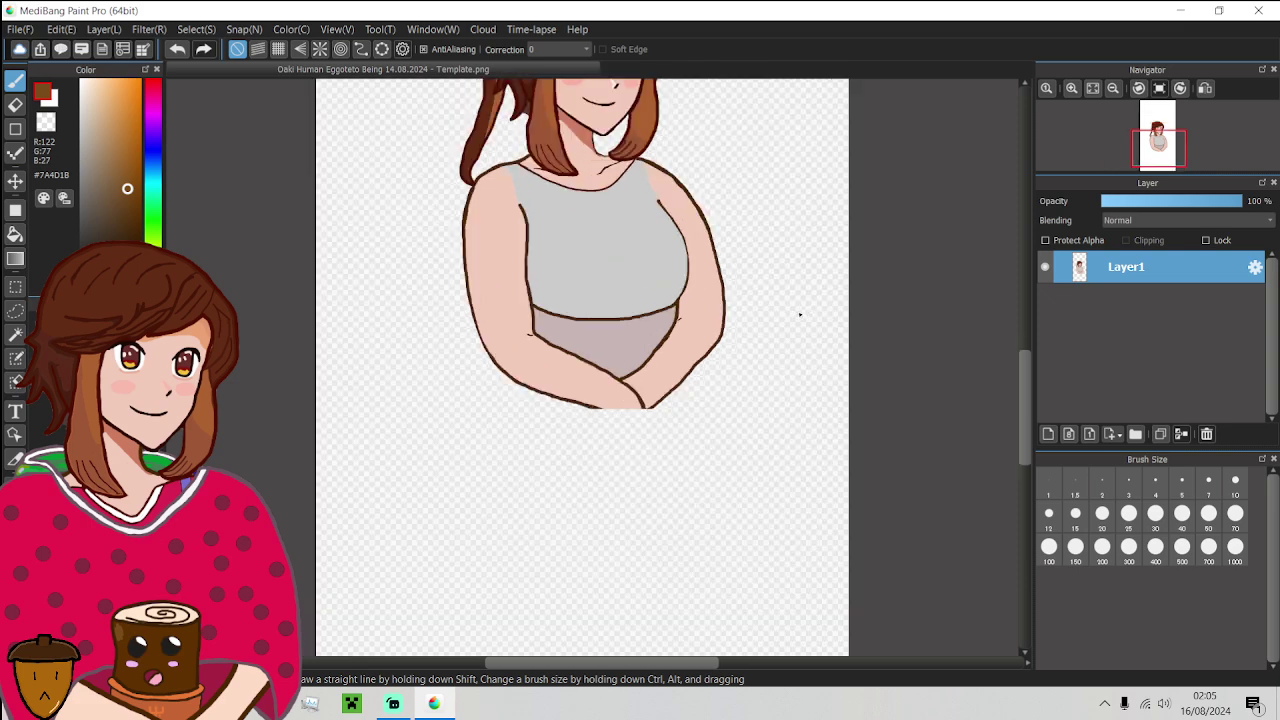
left_click(525, 388, "alt")
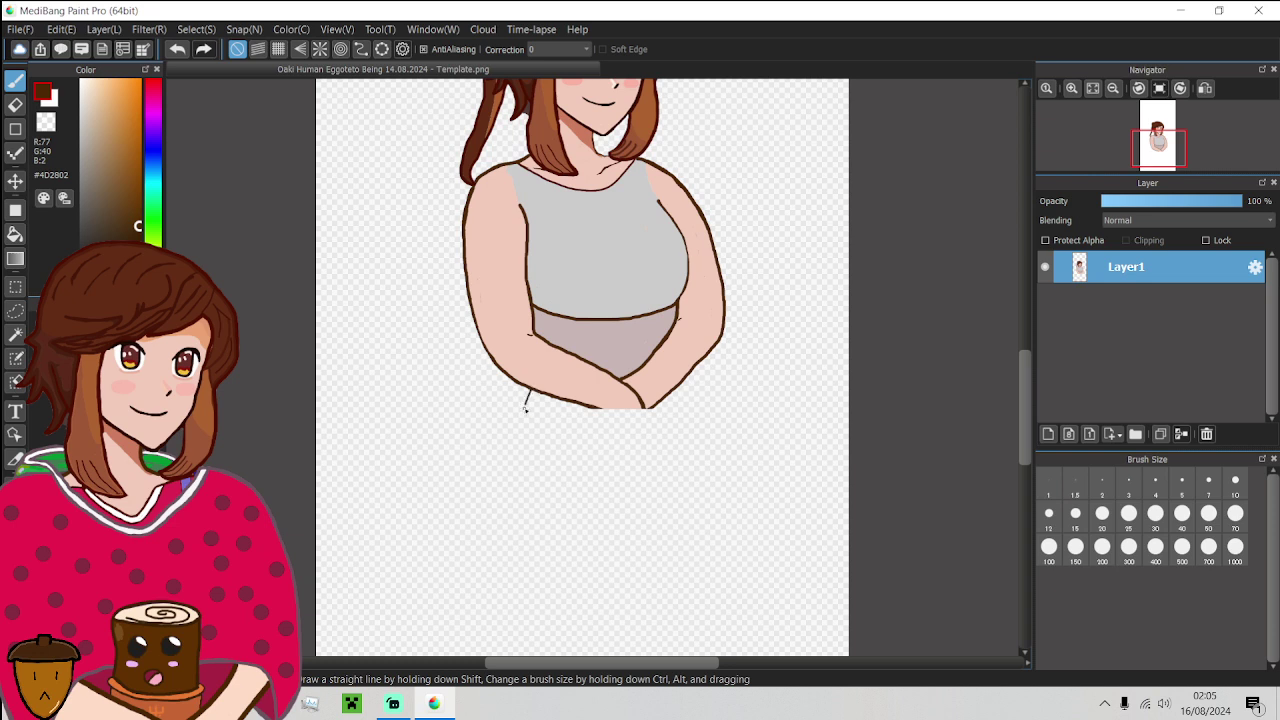
left_click_drag(525, 409, 516, 446)
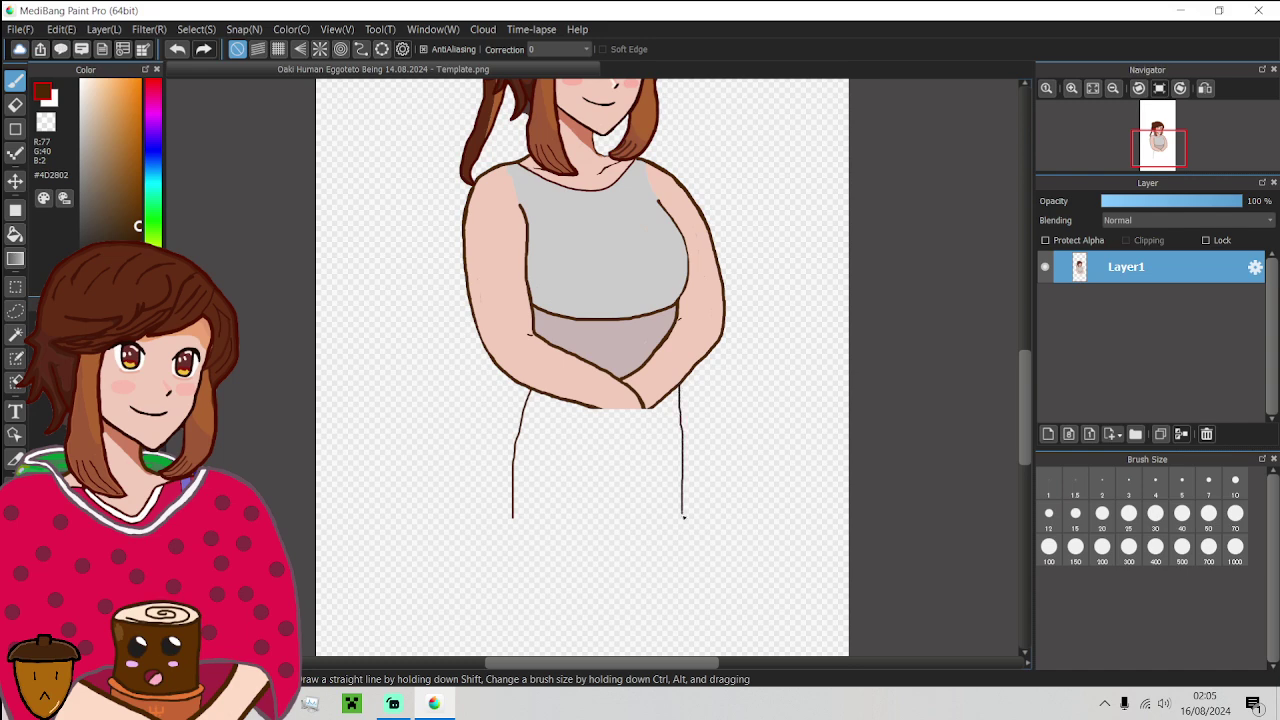
With brush size 7, draw the missing lower outline of the front hand and thicken the other forearm's outer outline up to the elbow
scroll(636, 395, "up", 3)
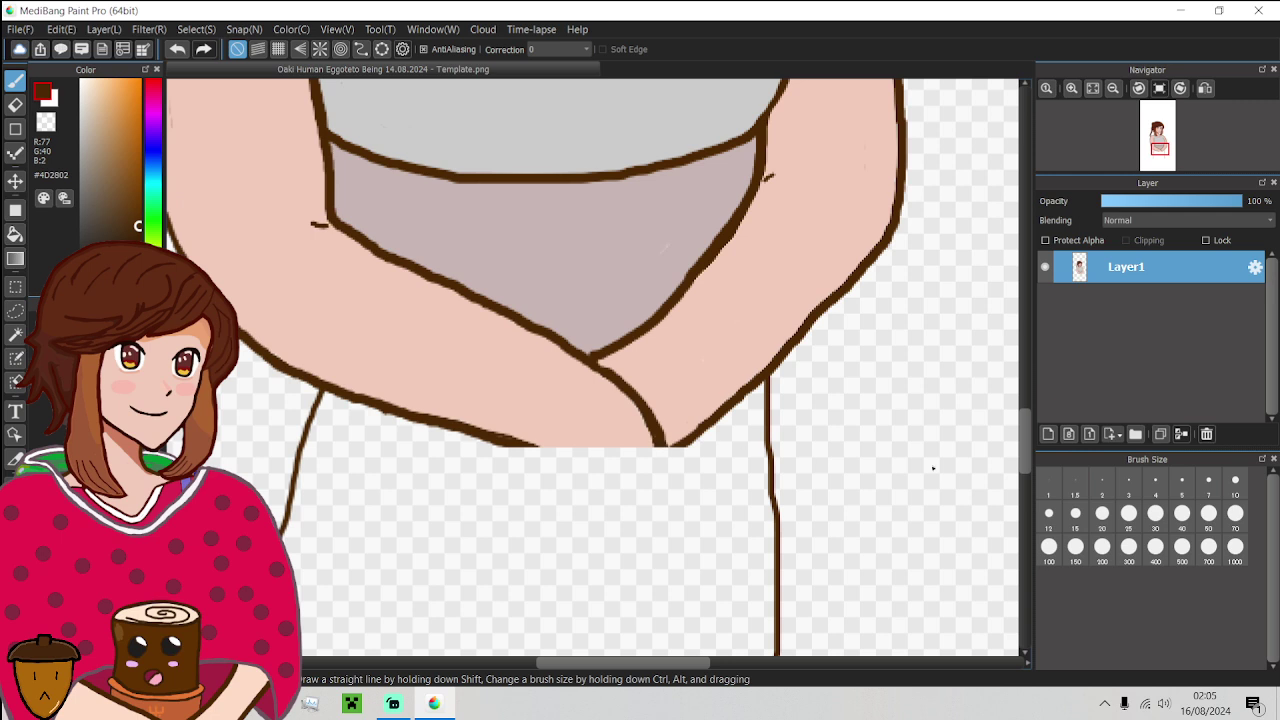
left_click(1252, 490)
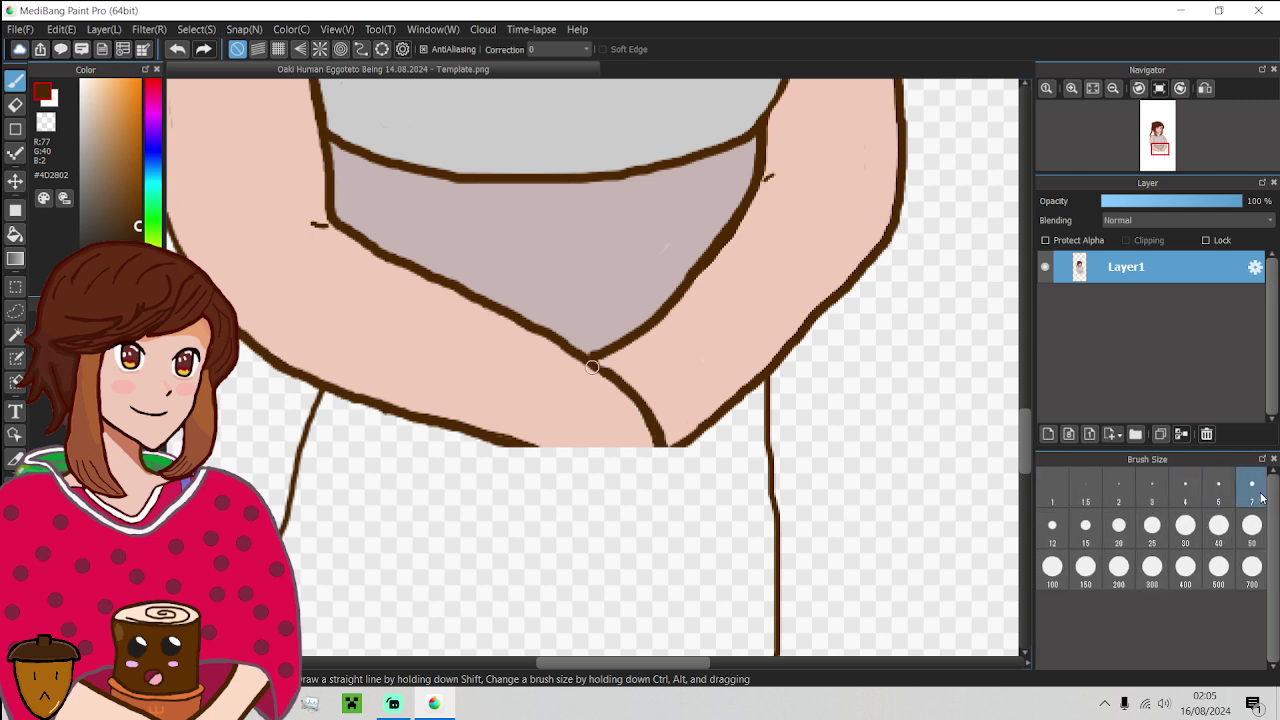
mouse_move(652, 434)
left_mouse_down()
mouse_move(652, 482)
mouse_move(622, 490)
mouse_move(522, 450)
left_mouse_up()
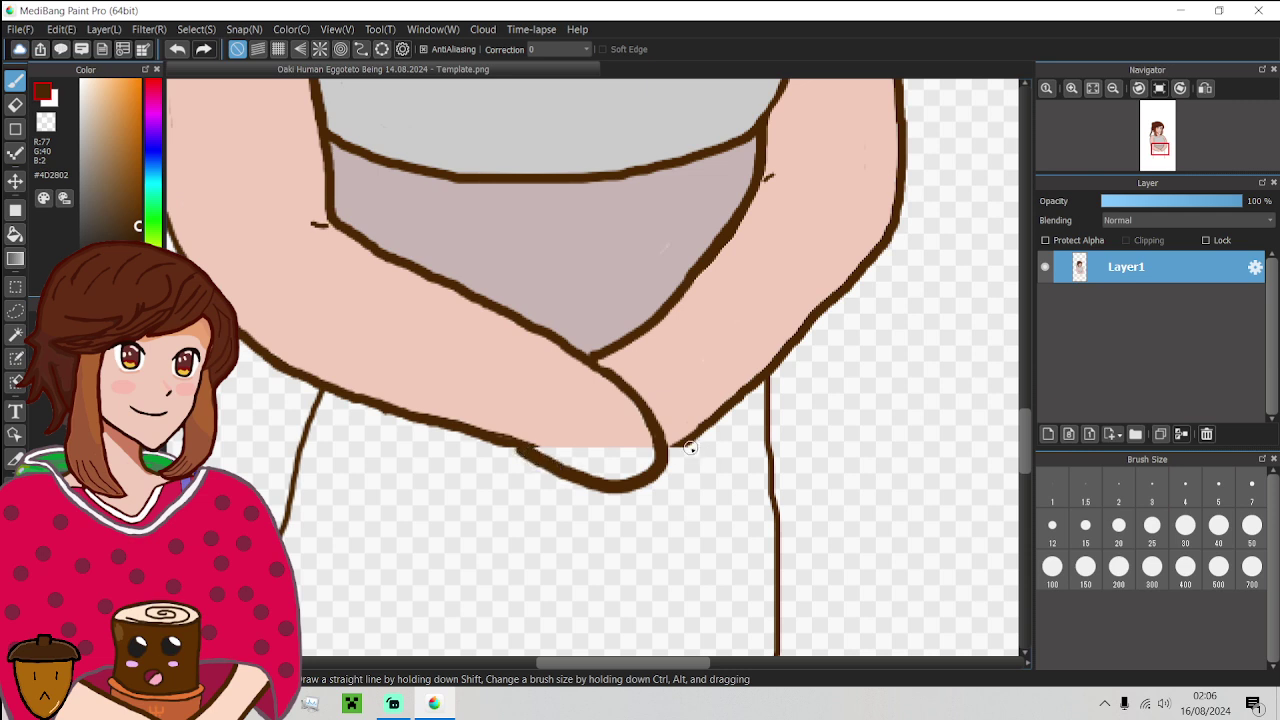
mouse_move(686, 443)
left_mouse_down()
mouse_move(668, 458)
mouse_move(872, 262)
mouse_move(894, 206)
left_mouse_up()
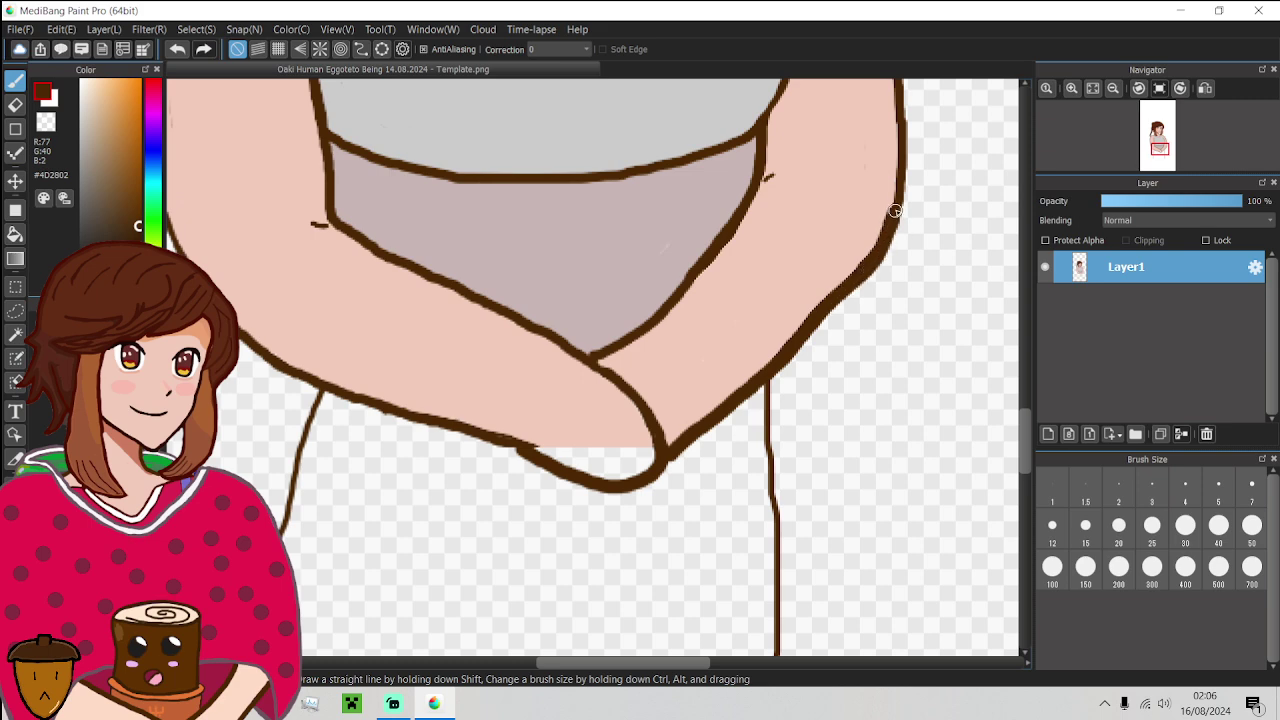
Thicken the outer outline of the same arm from elbow to shoulder and erase the excess thickness along its outside edge
scroll(894, 294, "down", 3)
scroll(897, 299, "up", 3)
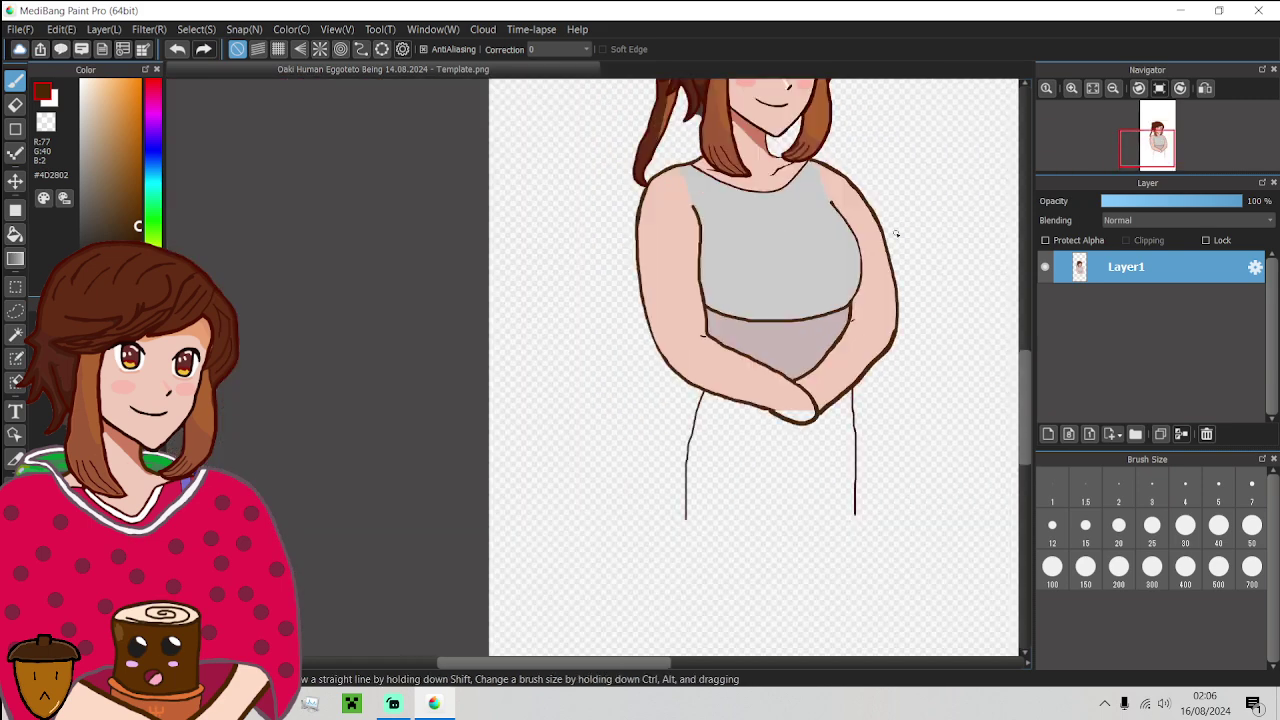
mouse_move(897, 382)
left_mouse_down()
mouse_move(900, 336)
mouse_move(863, 196)
mouse_move(793, 133)
left_mouse_up()
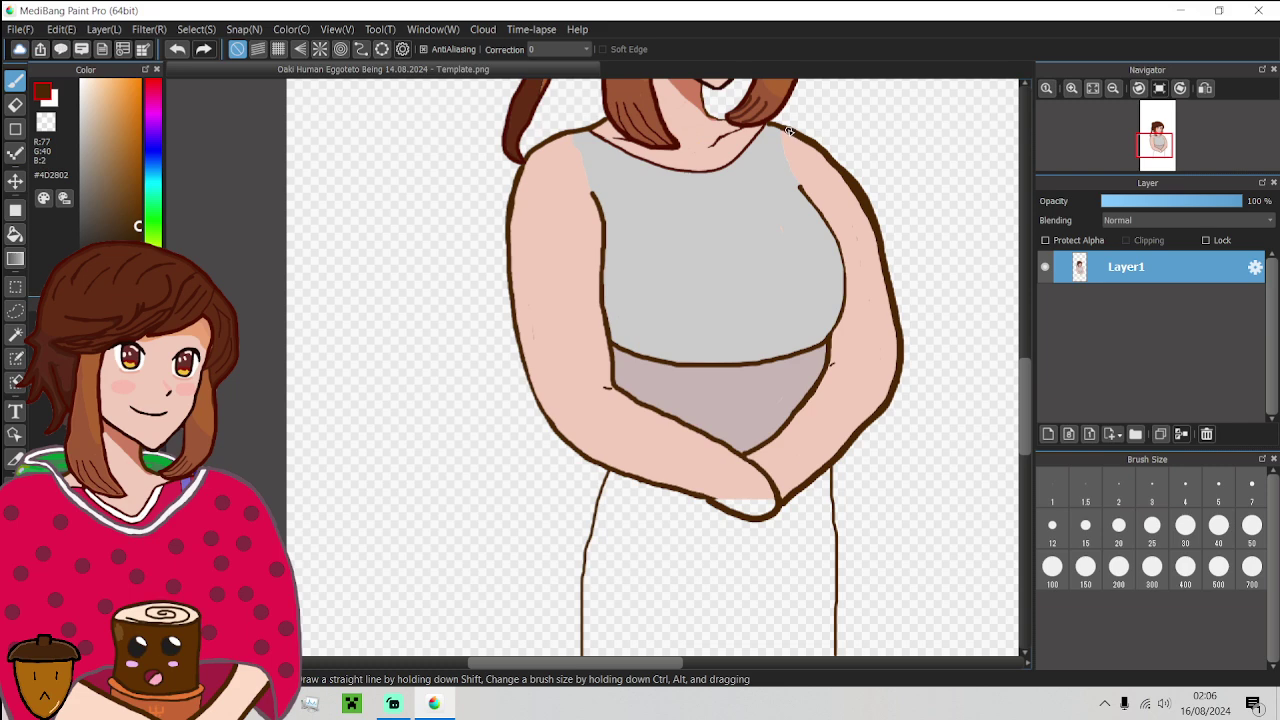
scroll(894, 163, "up", 3)
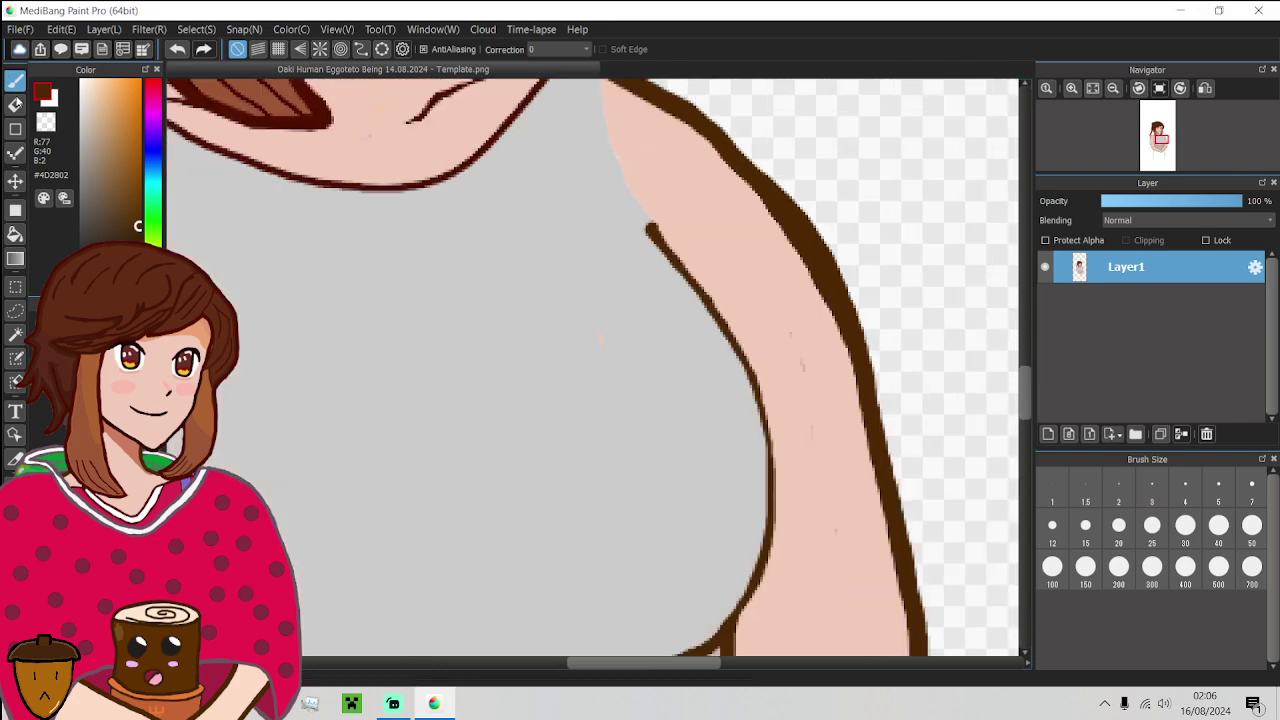
key("e")
mouse_move(760, 149)
left_mouse_down()
mouse_move(845, 269)
mouse_move(897, 389)
left_mouse_up()
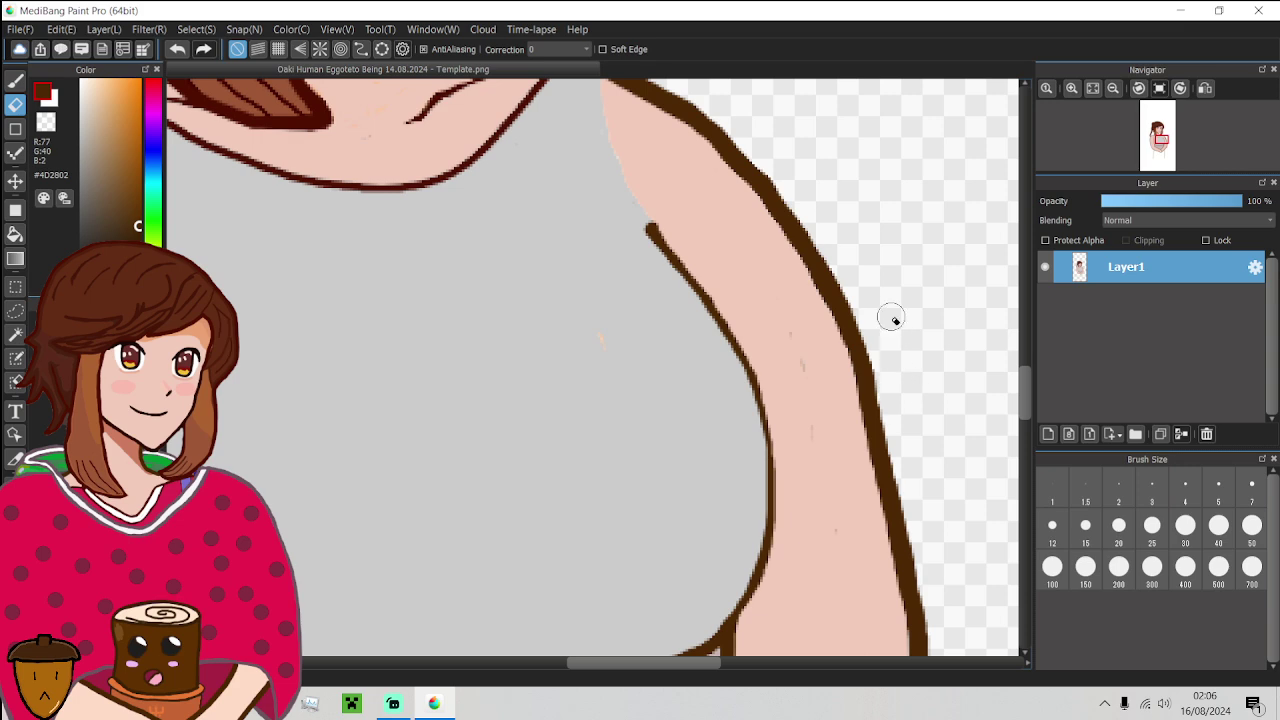
With brush size 3 and the sampled dark brown, touch up the joint between the forearm outline and the new hand outline
scroll(908, 323, "down", 6)
scroll(885, 430, "up", 4)
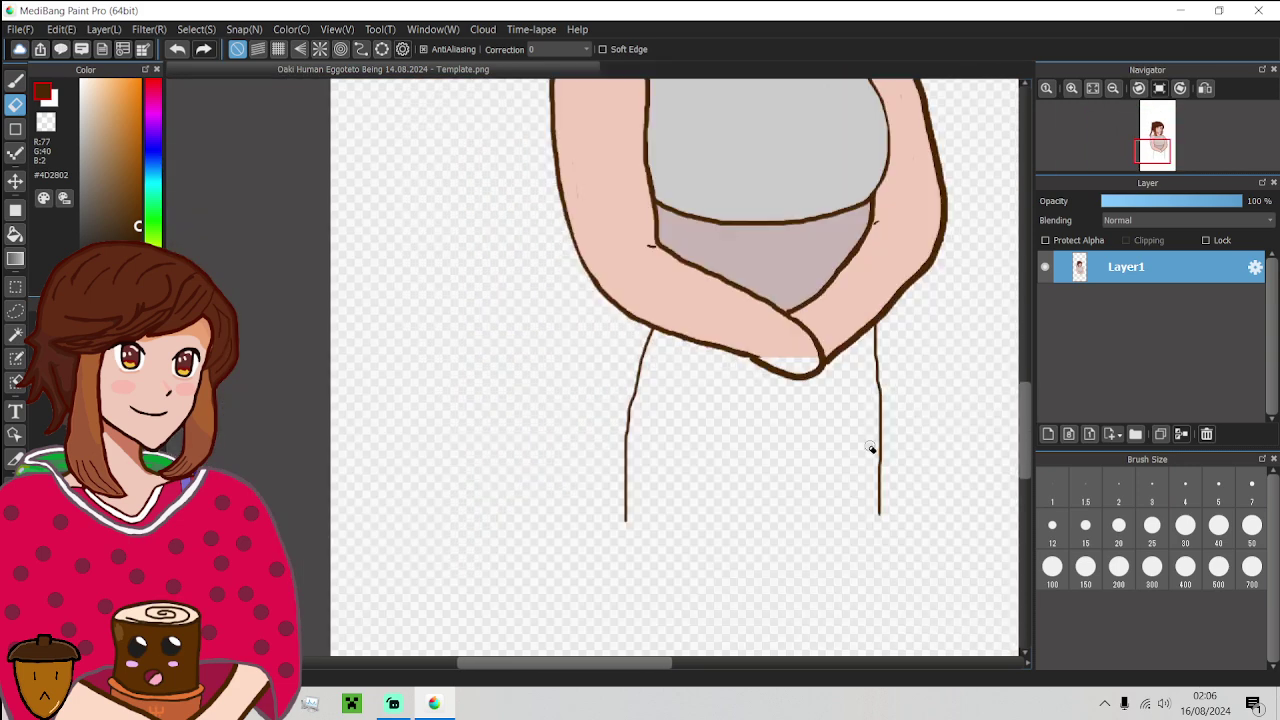
scroll(871, 449, "up", 1)
left_click(820, 357, "alt")
scroll(775, 345, "up", 5)
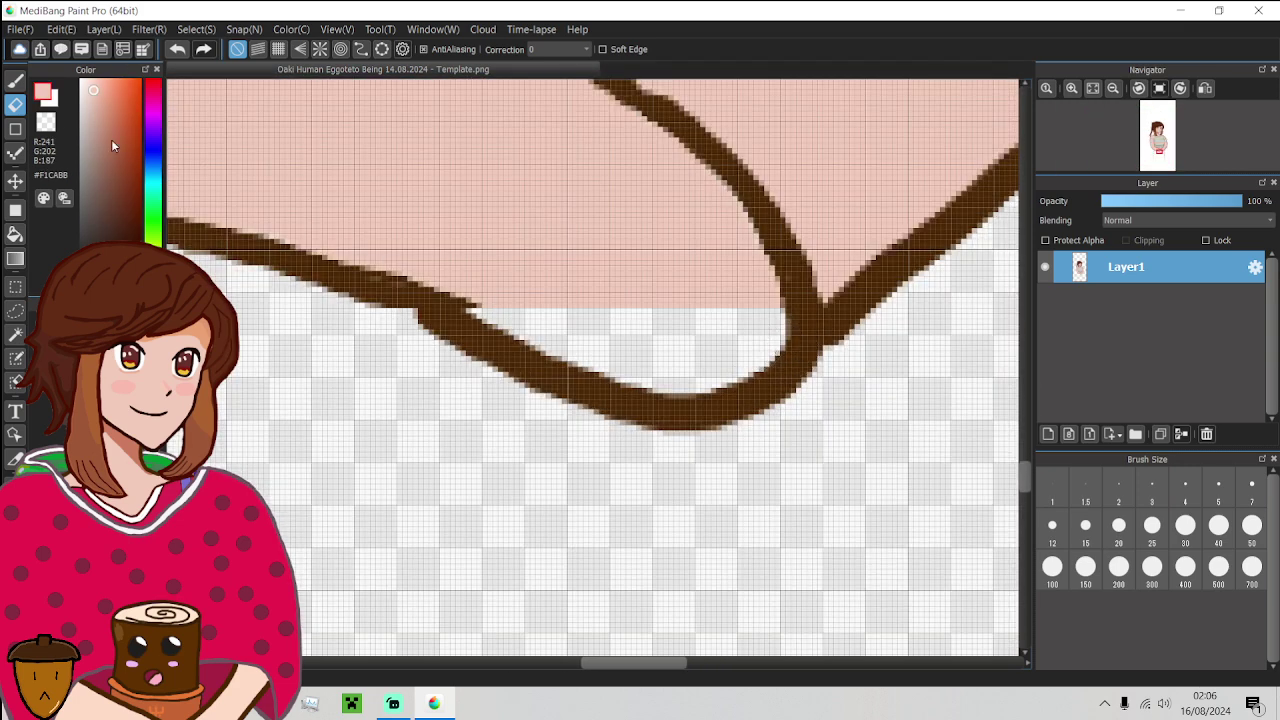
left_click(15, 80)
left_click(1148, 487)
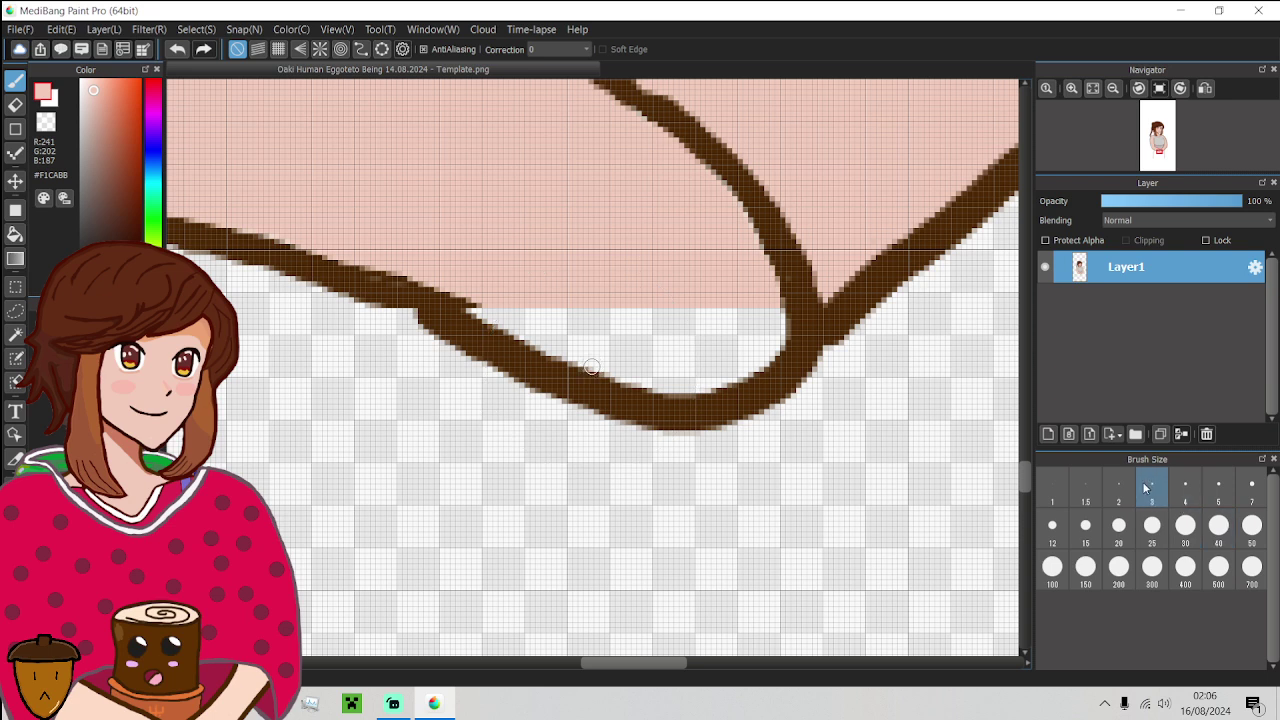
left_click(457, 302, "alt")
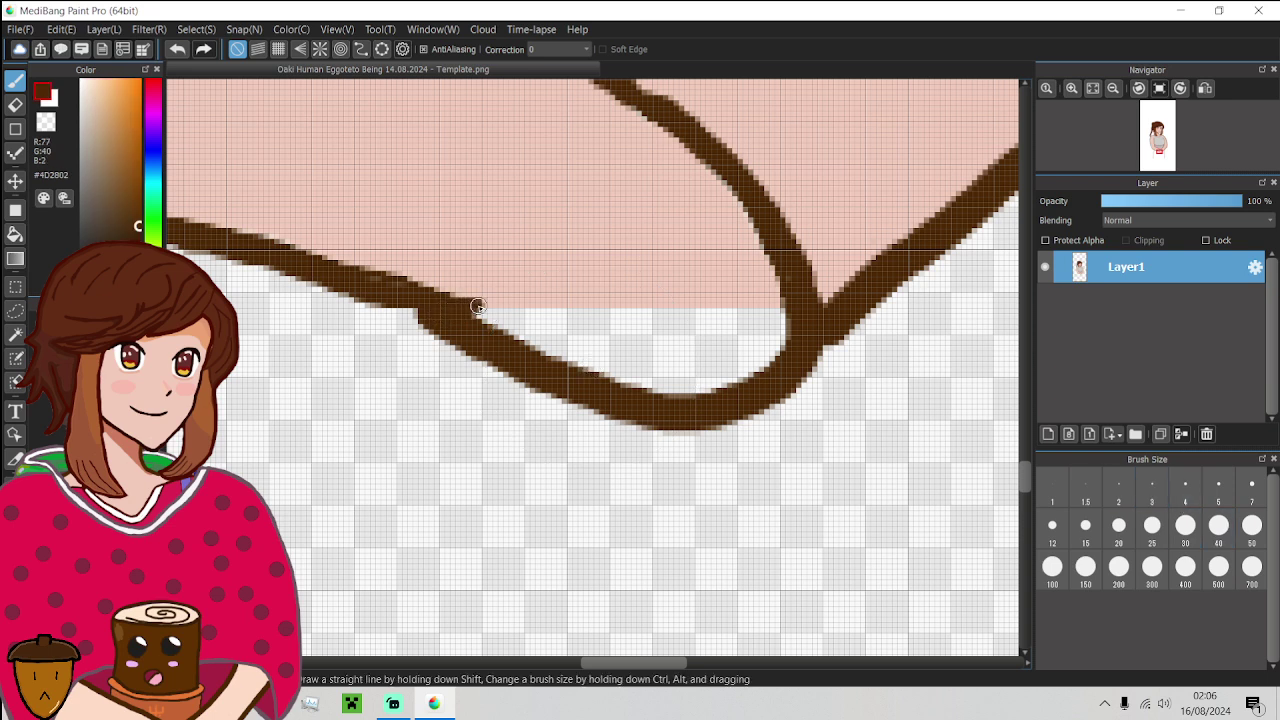
left_click_drag(478, 306, 497, 300)
Sample the skin colour #F1CABB from the arm and bucket-fill the empty part of the hand inside the new outline
left_click(534, 277, "alt")
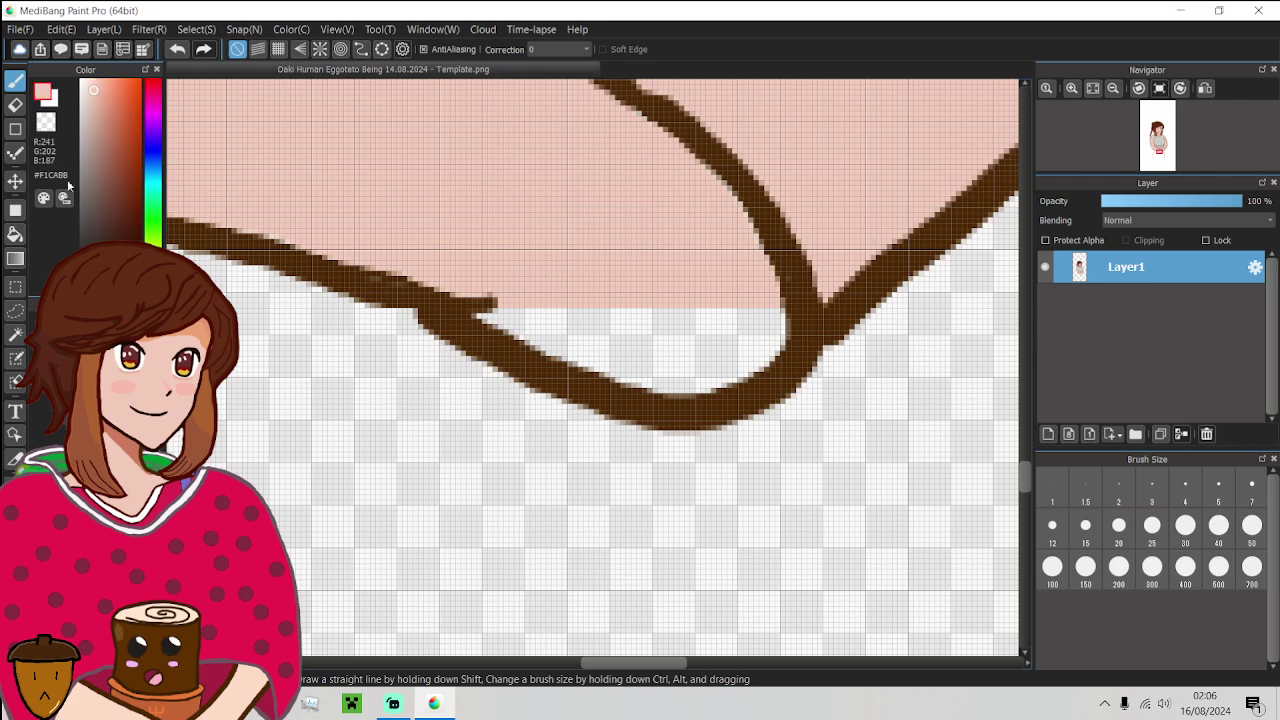
left_click(15, 234)
left_click(709, 360)
scroll(709, 360, "down", 3)
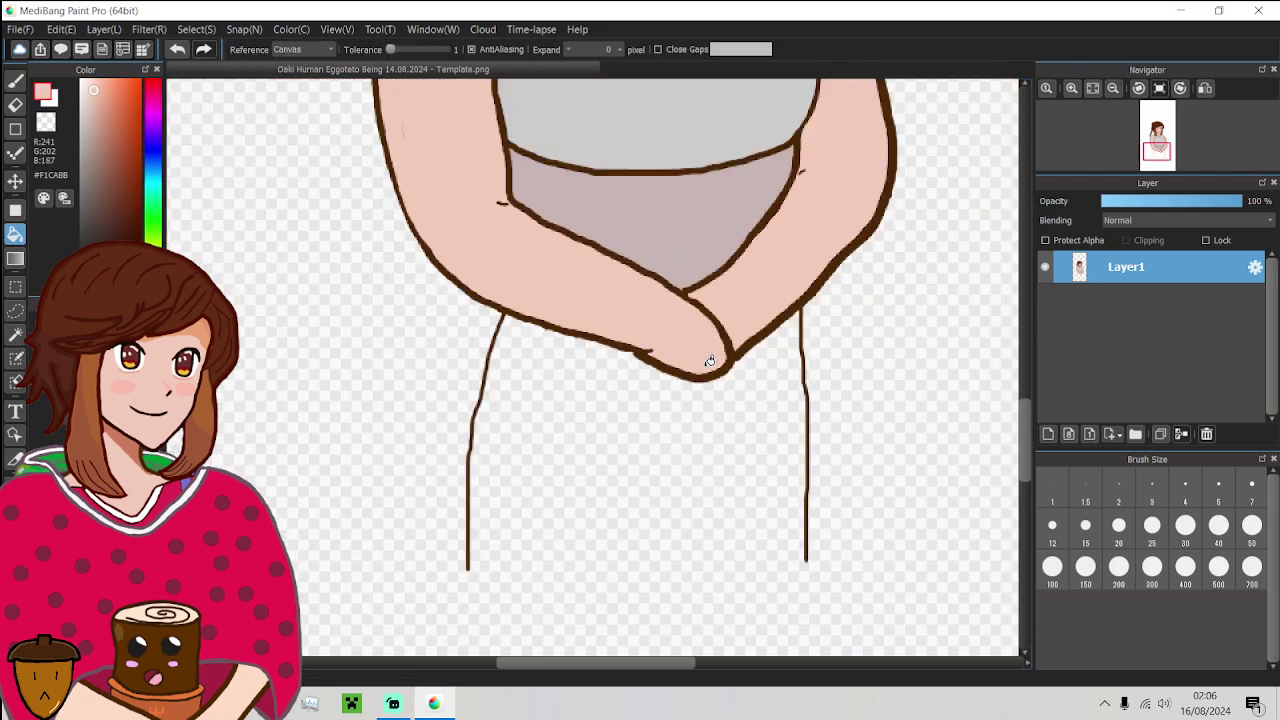
scroll(709, 360, "down", 4)
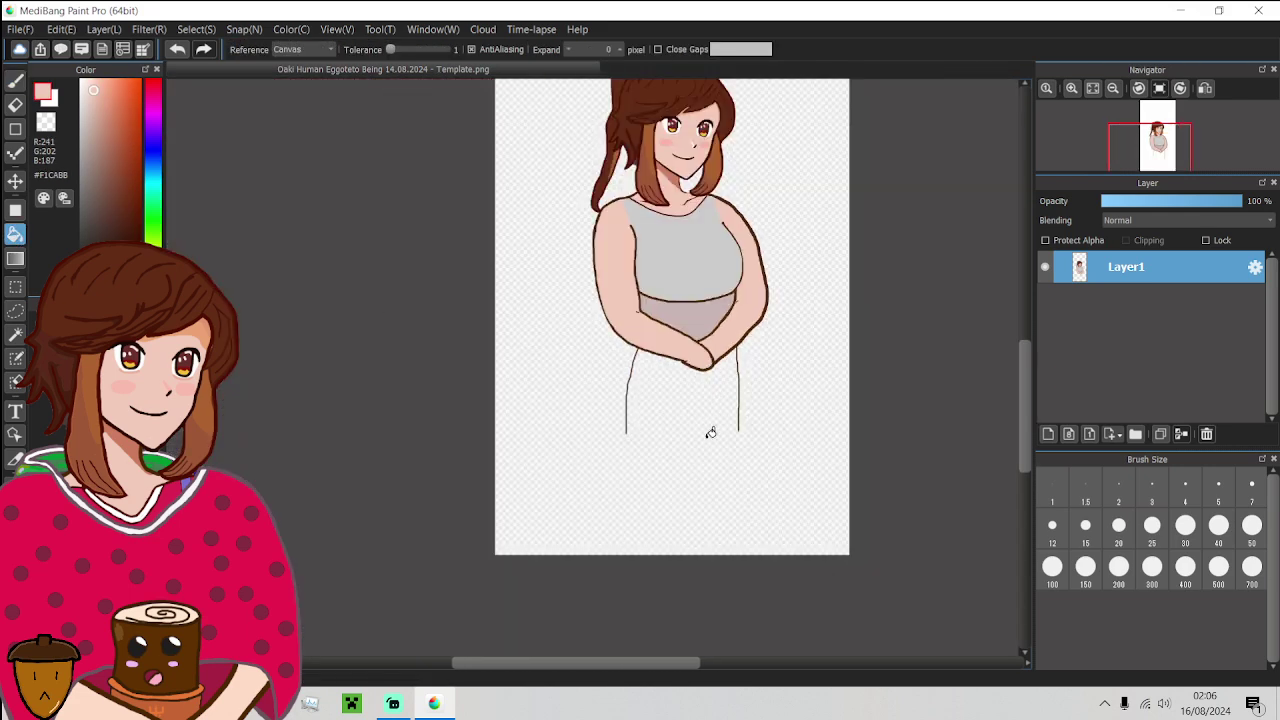
Return to the Brush tool and sample the dark brown outline colour #4D2802 for drawing the legs
scroll(710, 432, "up", 3)
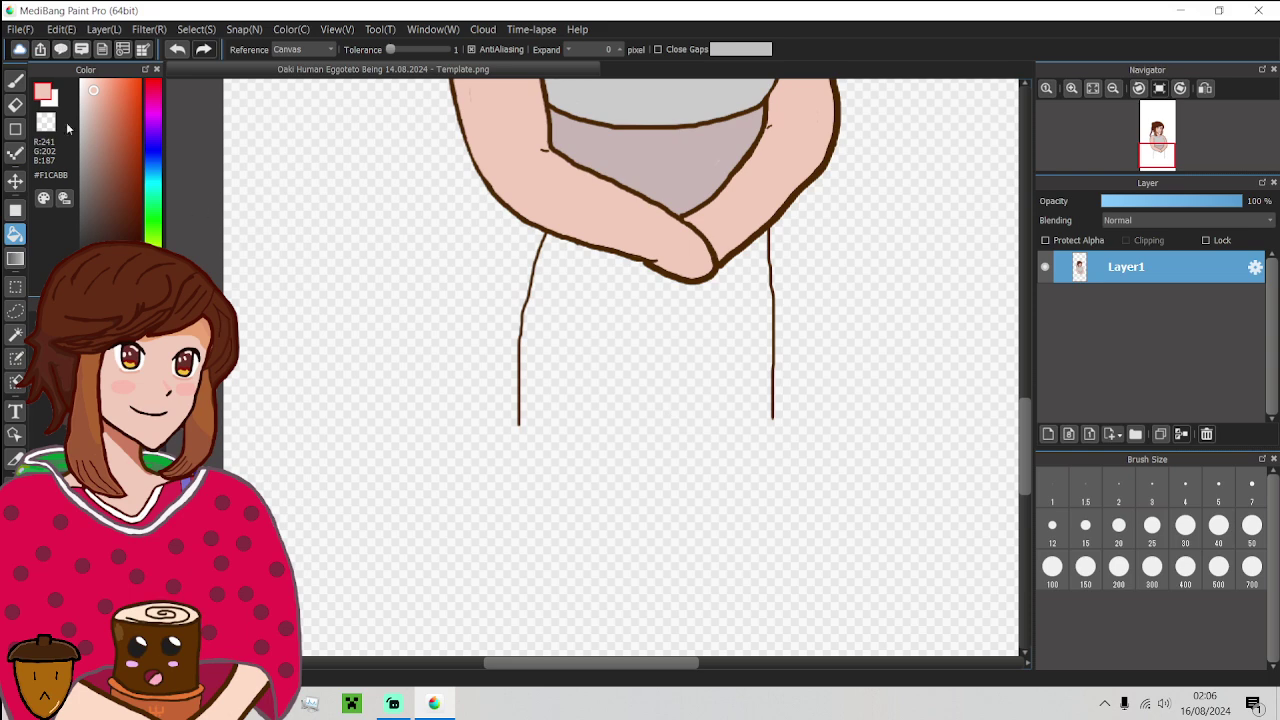
key("b")
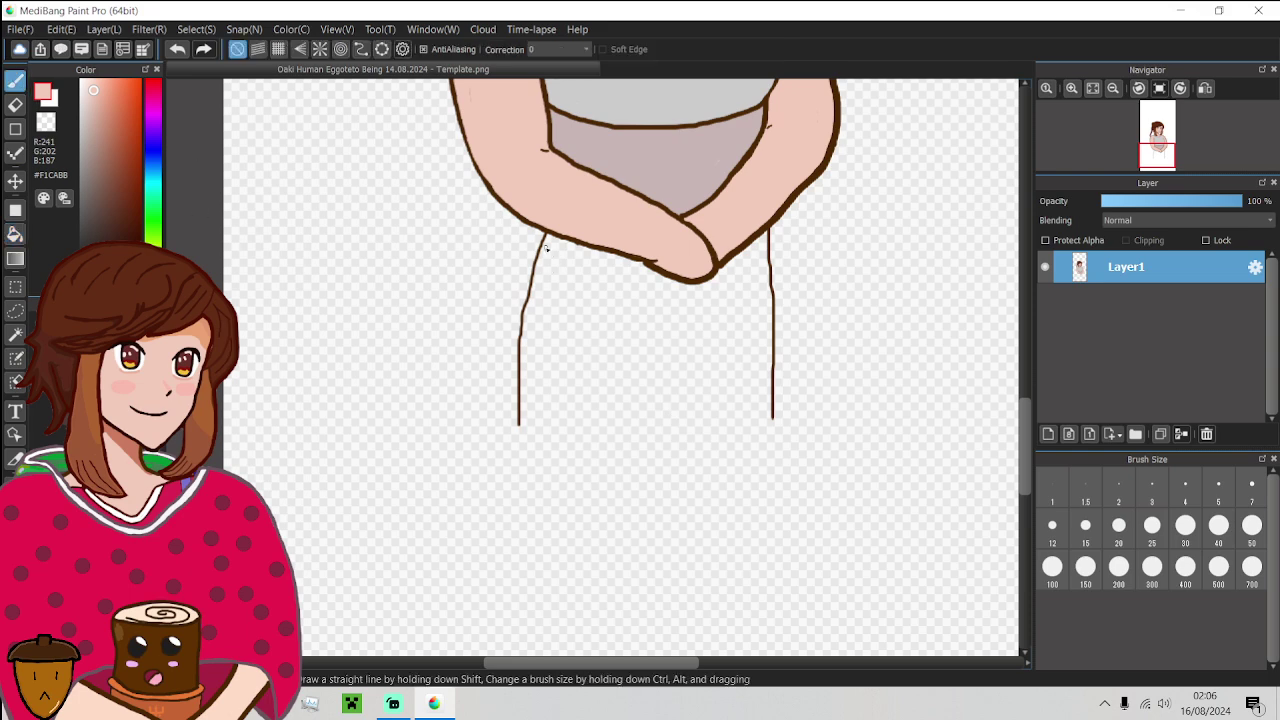
scroll(524, 422, "up", 2)
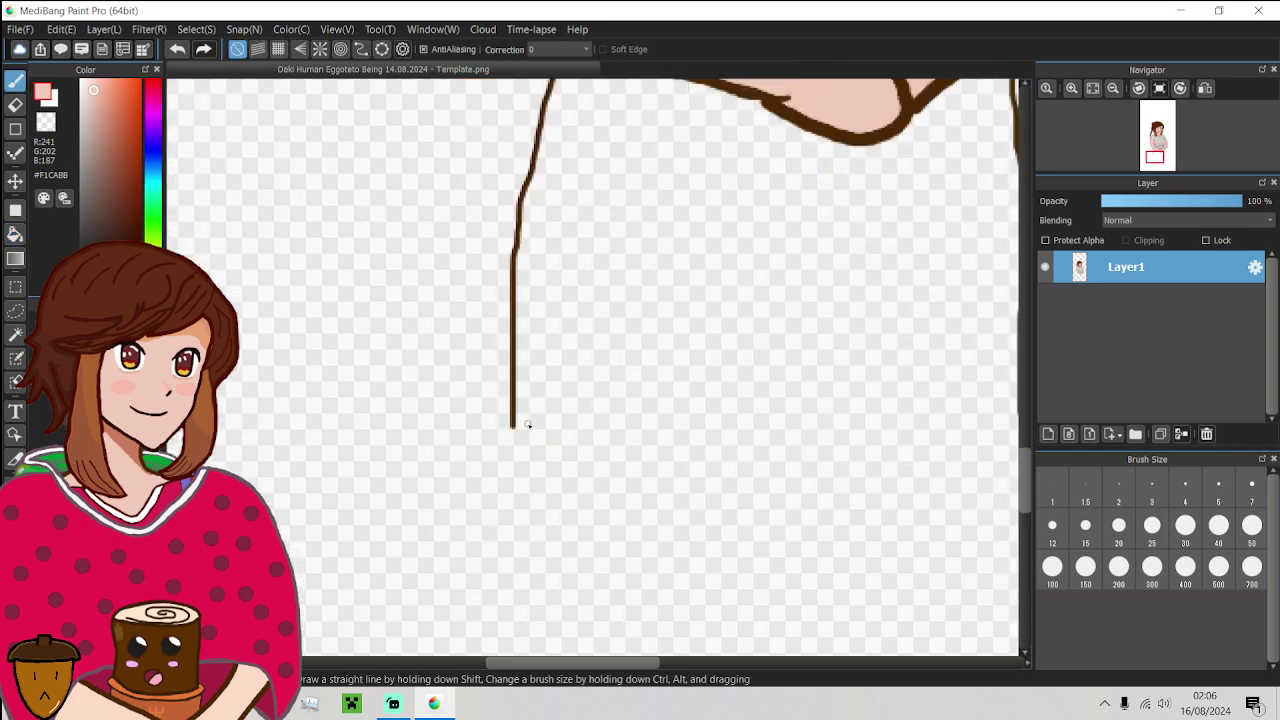
scroll(524, 424, "down", 2)
left_click(672, 277, "alt")
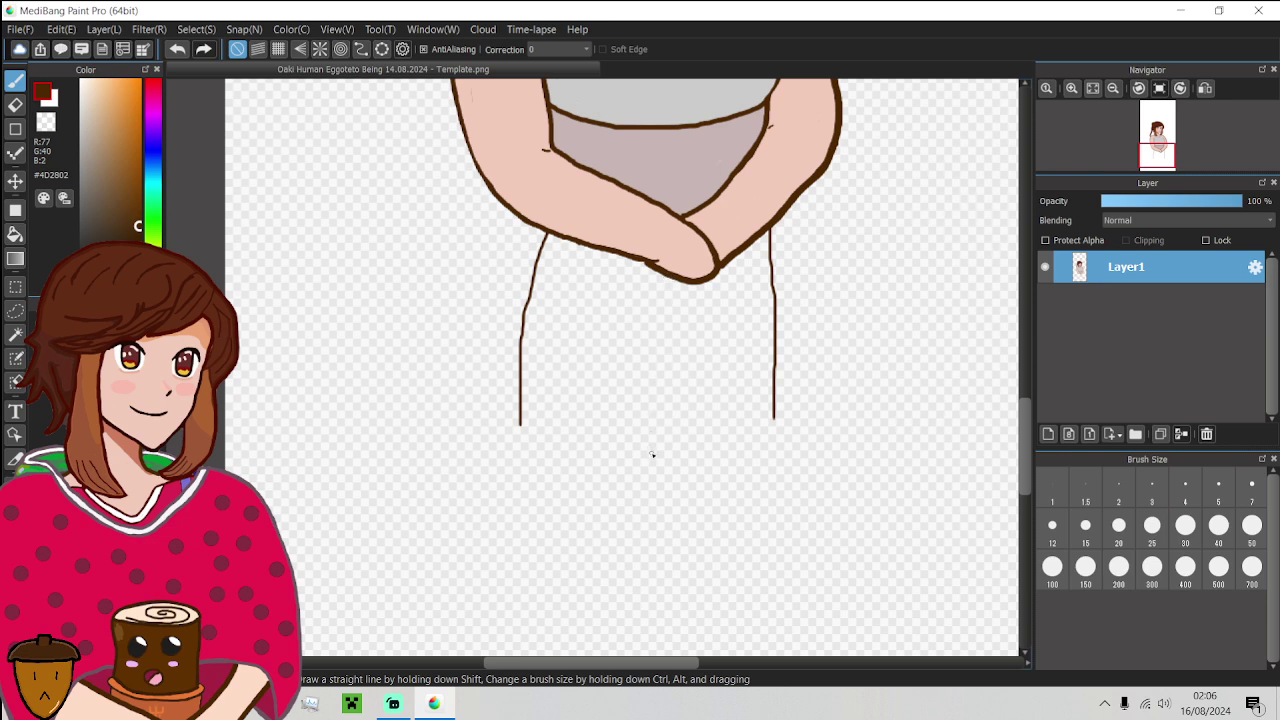
Try to draw the inner leg lines midway between the two outer leg lines
mouse_move(656, 460)
left_mouse_down()
mouse_move(657, 337)
mouse_move(655, 418)
left_mouse_up()
key("ctrl+z")
key("ctrl+z")
left_click_drag(634, 502, 650, 417)
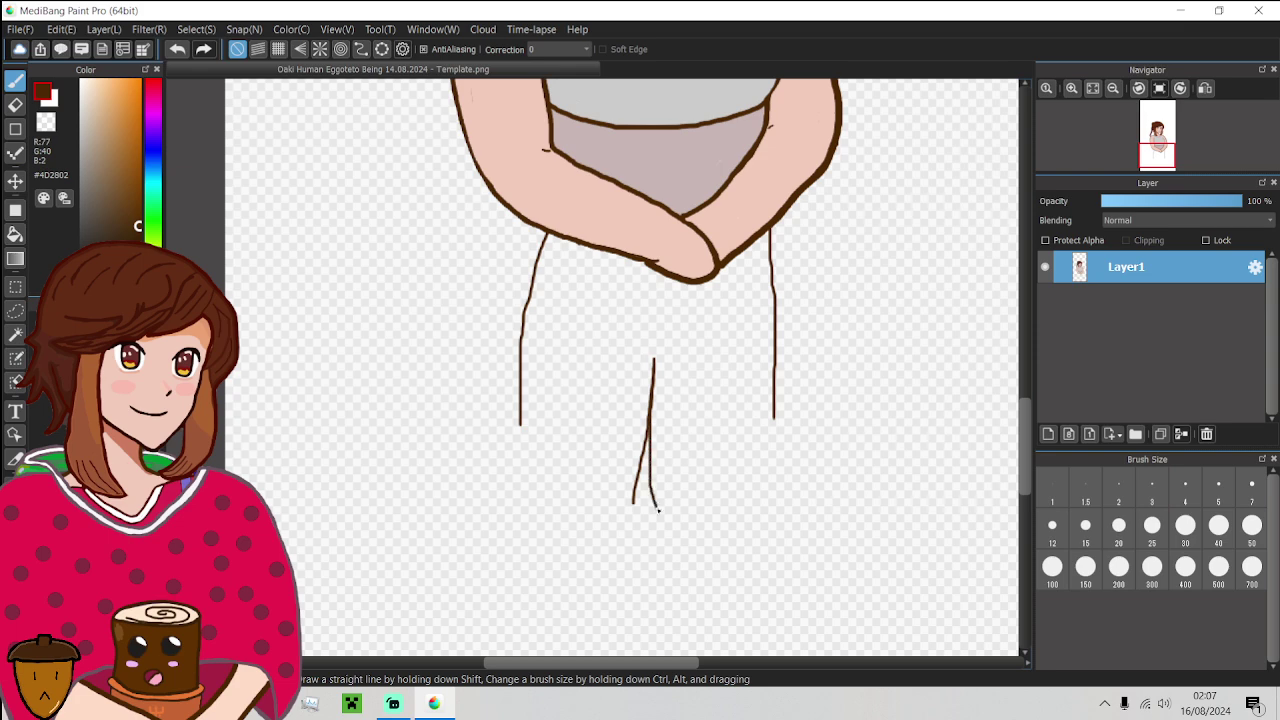
scroll(652, 494, "down", 3)
scroll(658, 491, "up", 4)
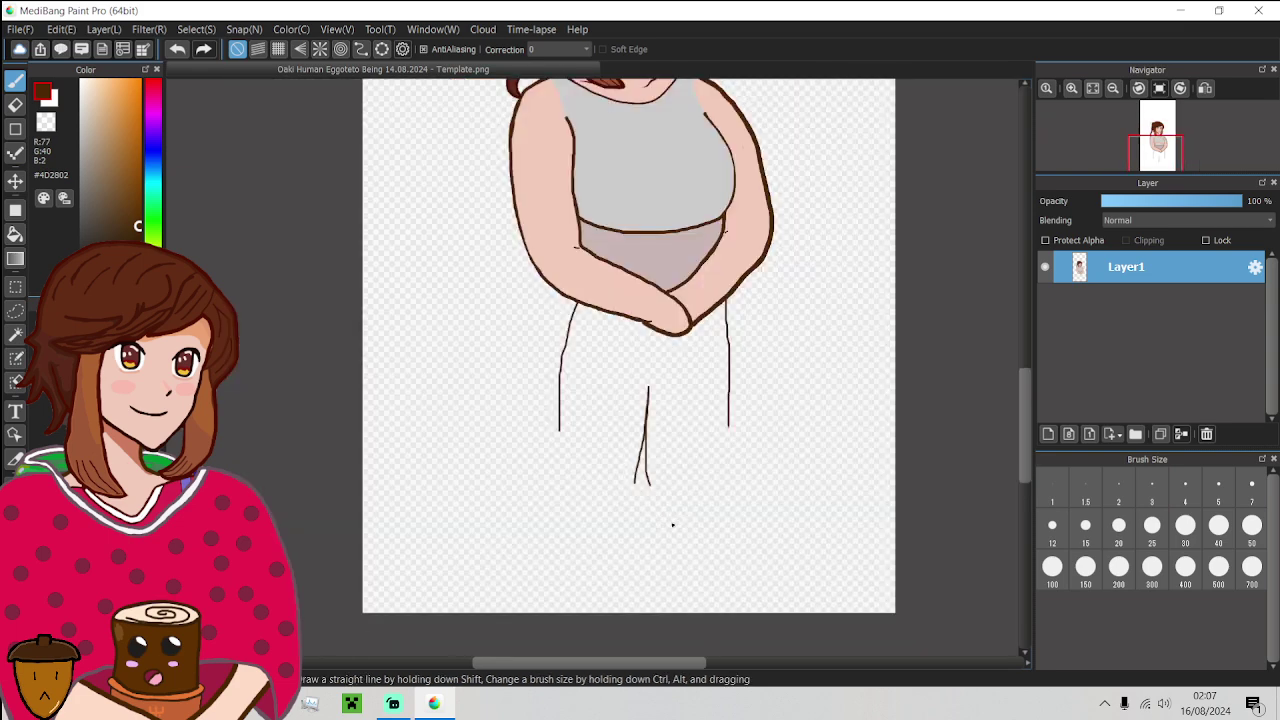
left_click(180, 53)
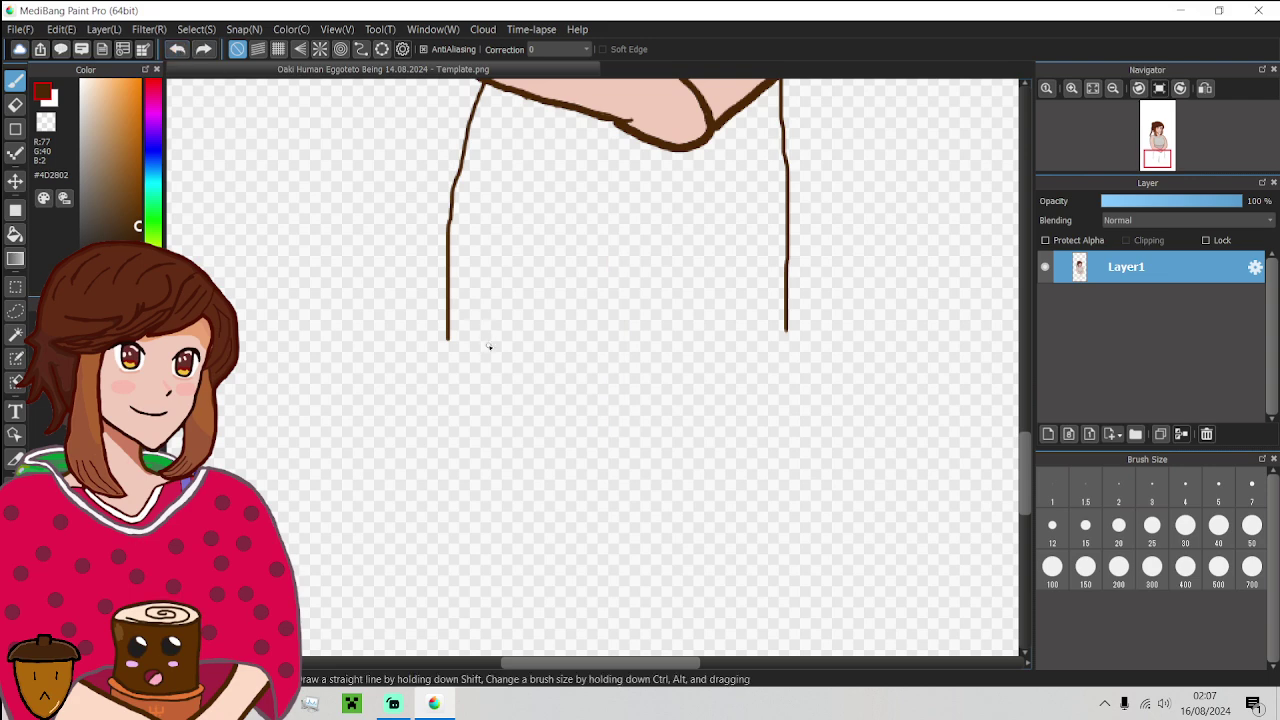
Try to redraw the left outer leg line starting from the underside of the forearm
scroll(489, 343, "down", 3)
scroll(489, 346, "up", 4)
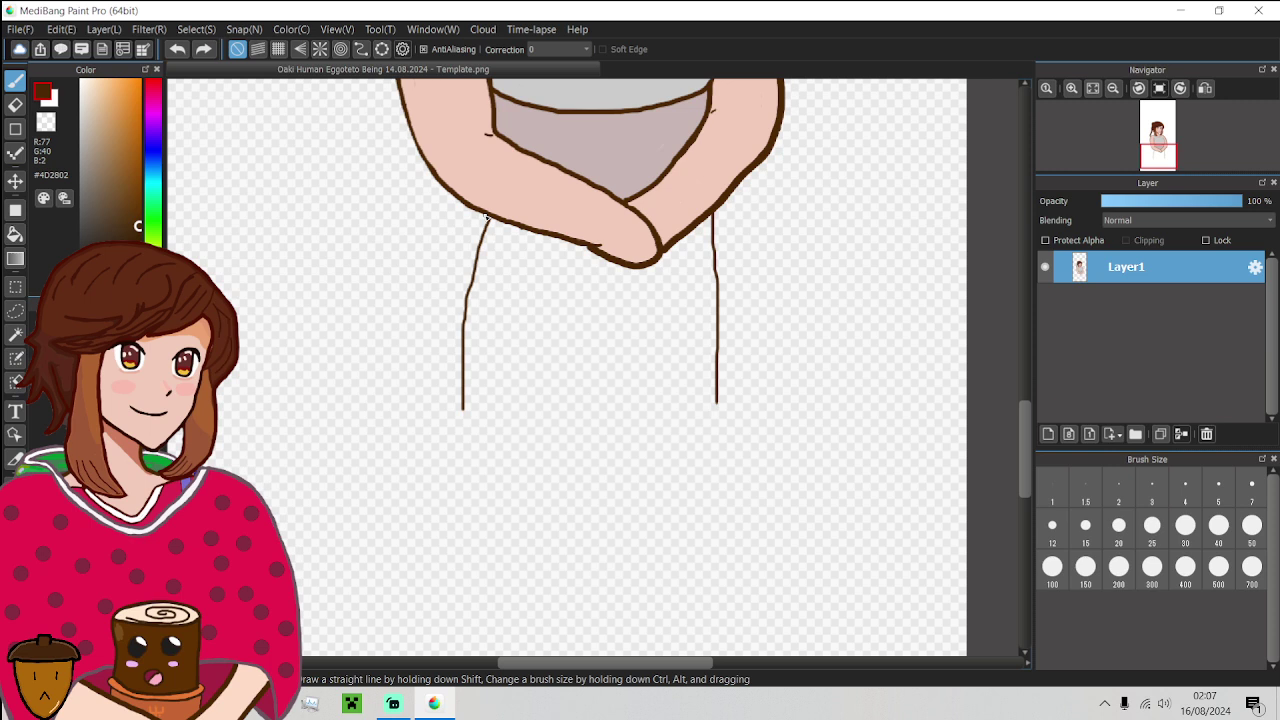
left_click_drag(488, 216, 463, 314)
key("ctrl+z")
mouse_move(488, 218)
left_mouse_down()
mouse_move(456, 338)
mouse_move(459, 421)
left_mouse_up()
key("ctrl+z")
Draw a wider, curved right outer leg line from the forearm and erase the old line inside it
scroll(512, 230, "down", 3)
scroll(637, 272, "up", 4)
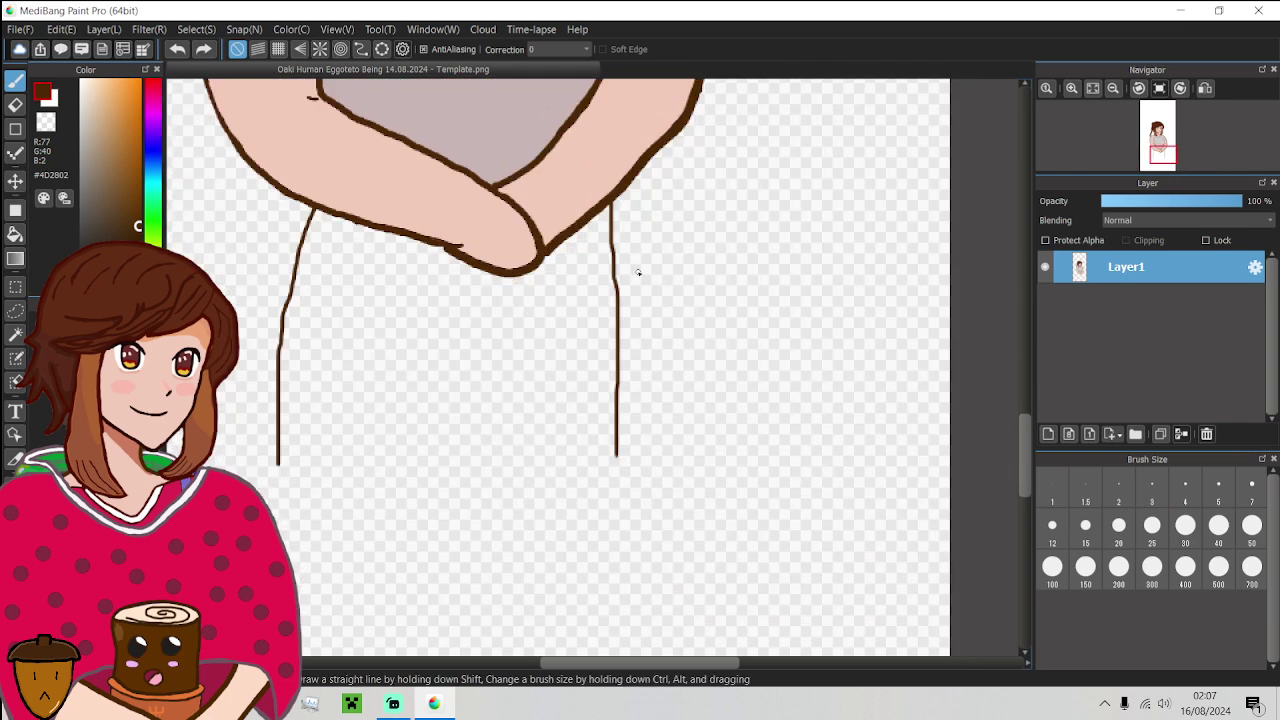
left_click_drag(614, 216, 641, 464)
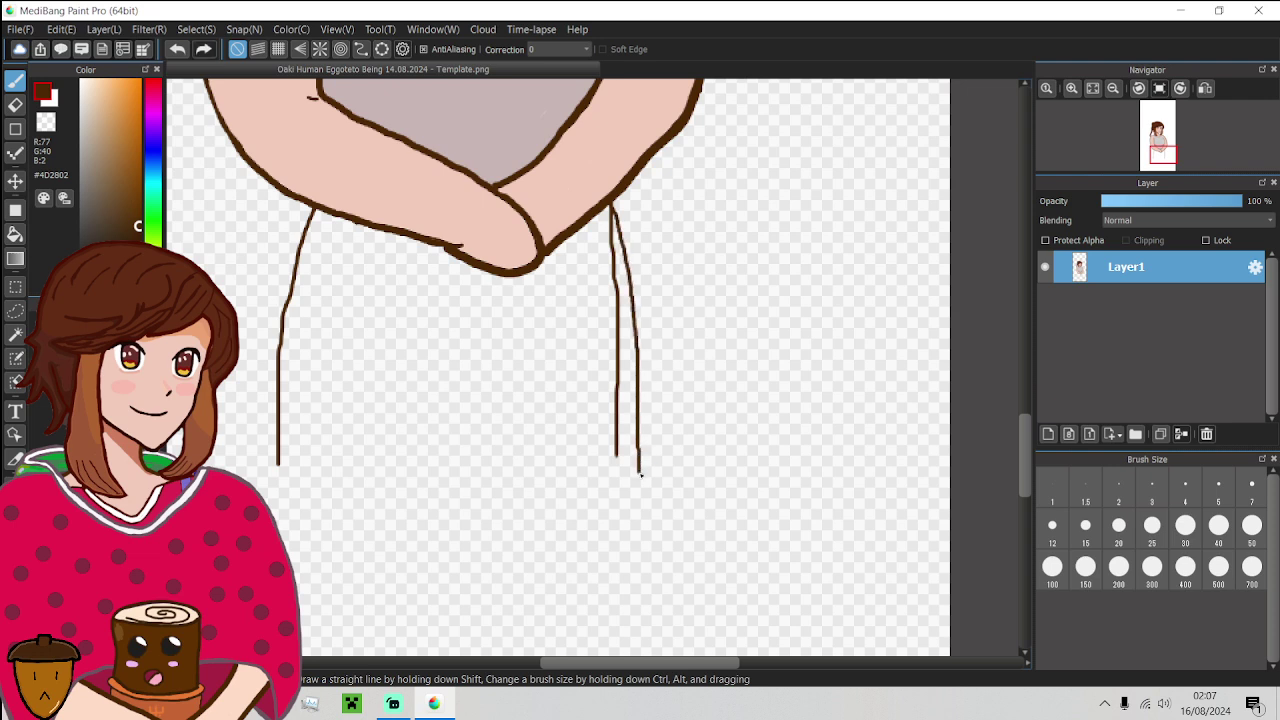
left_click(1133, 528)
key("e")
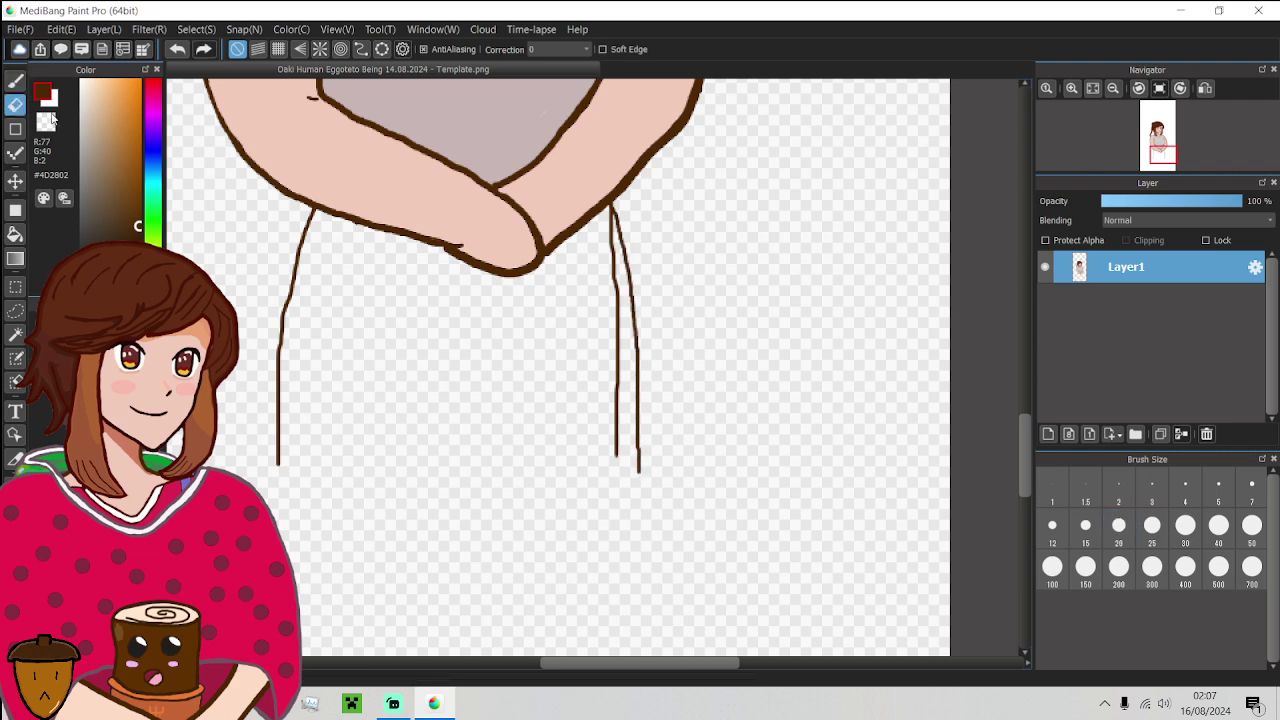
mouse_move(613, 465)
left_mouse_down()
mouse_move(626, 374)
mouse_move(617, 417)
mouse_move(603, 209)
left_mouse_up()
scroll(611, 214, "up", 2)
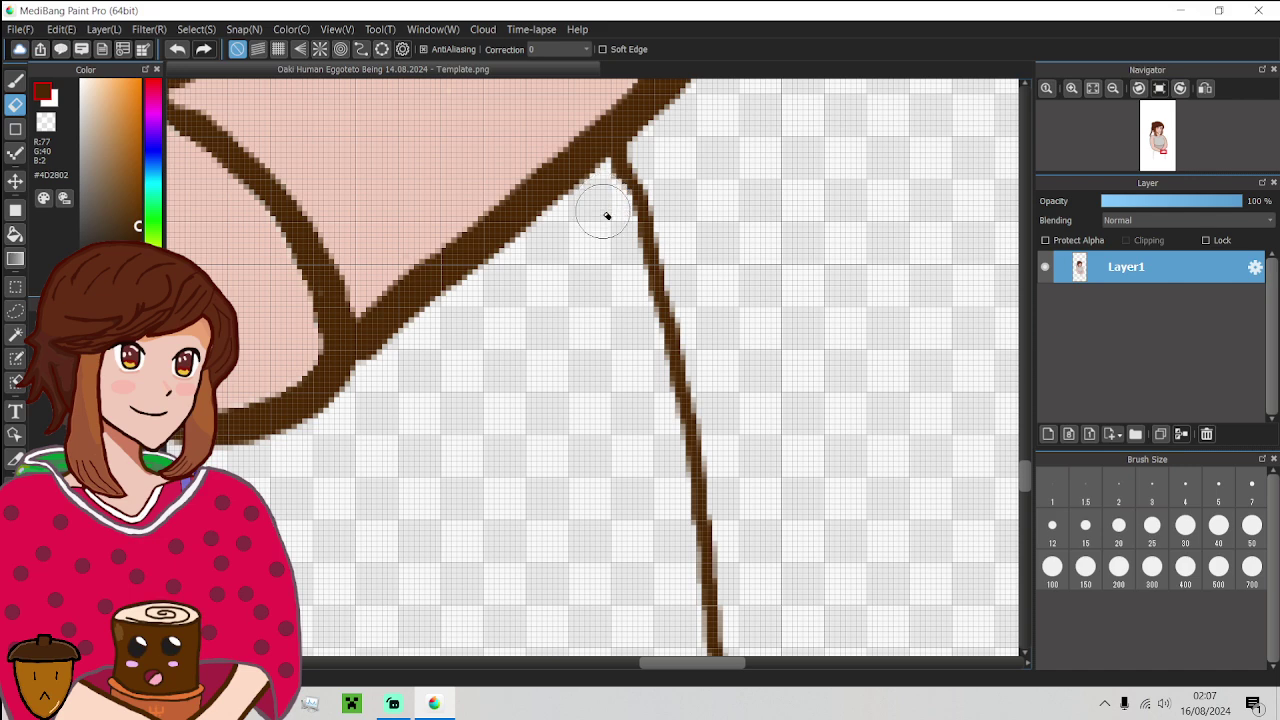
Draw a horizontal dark brown line joining the lower ends of the two outer leg lines with the Brush tool
scroll(591, 263, "down", 4)
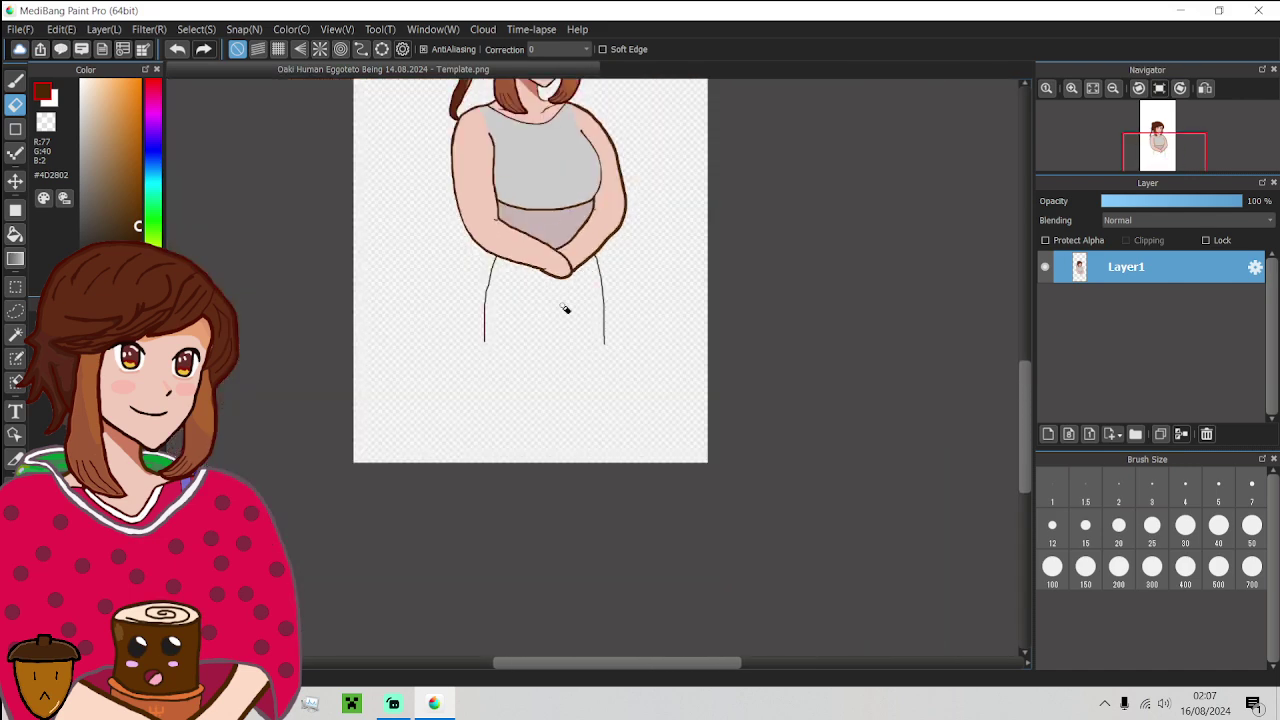
scroll(565, 309, "up", 3)
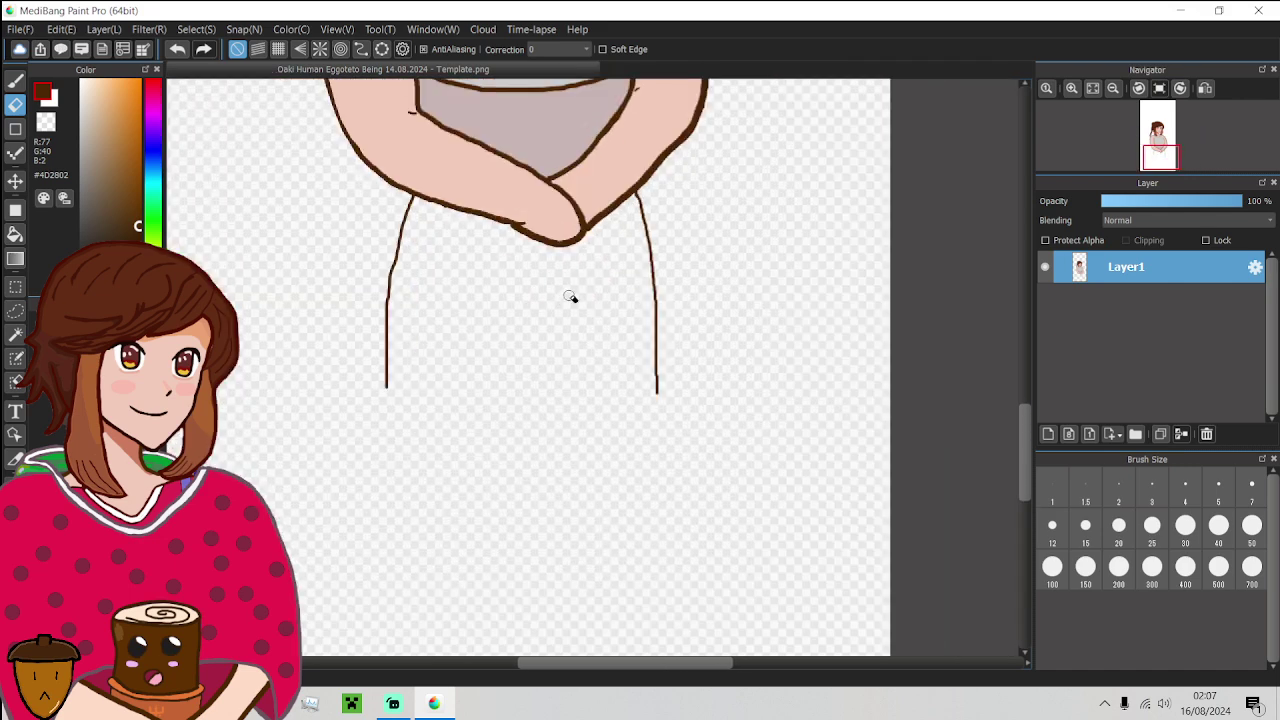
left_click(16, 84)
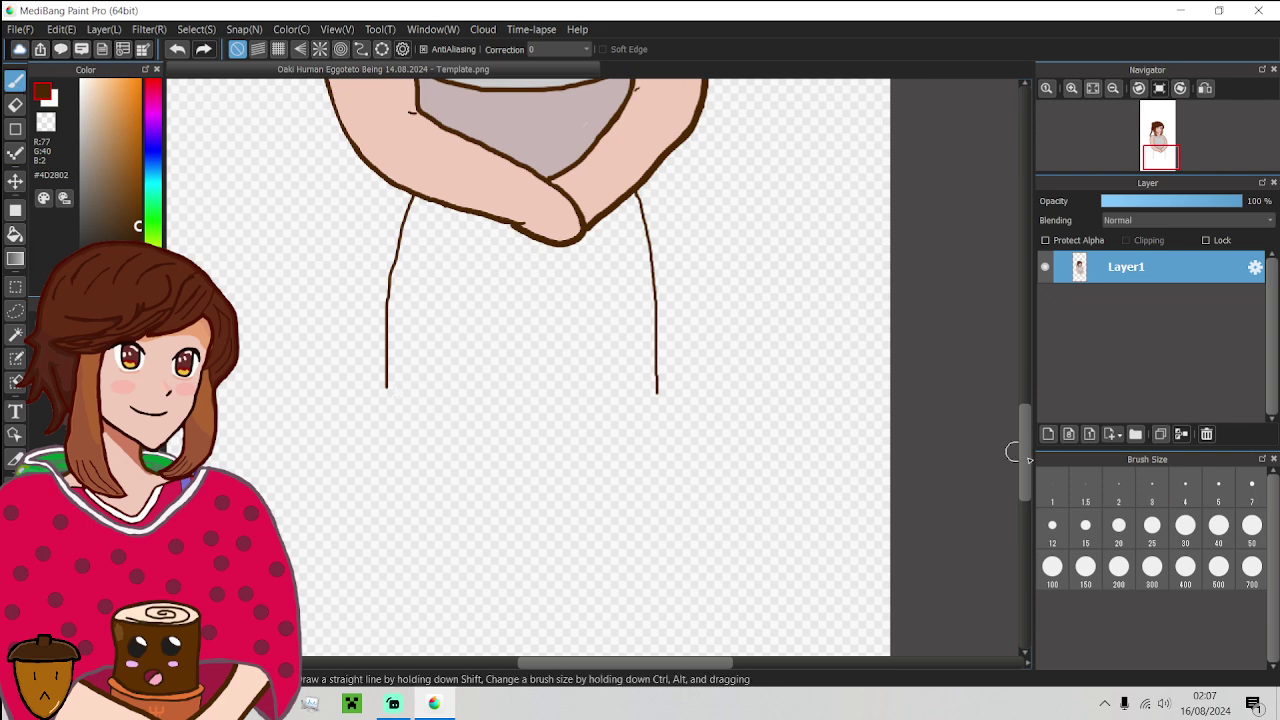
scroll(457, 385, "up", 2)
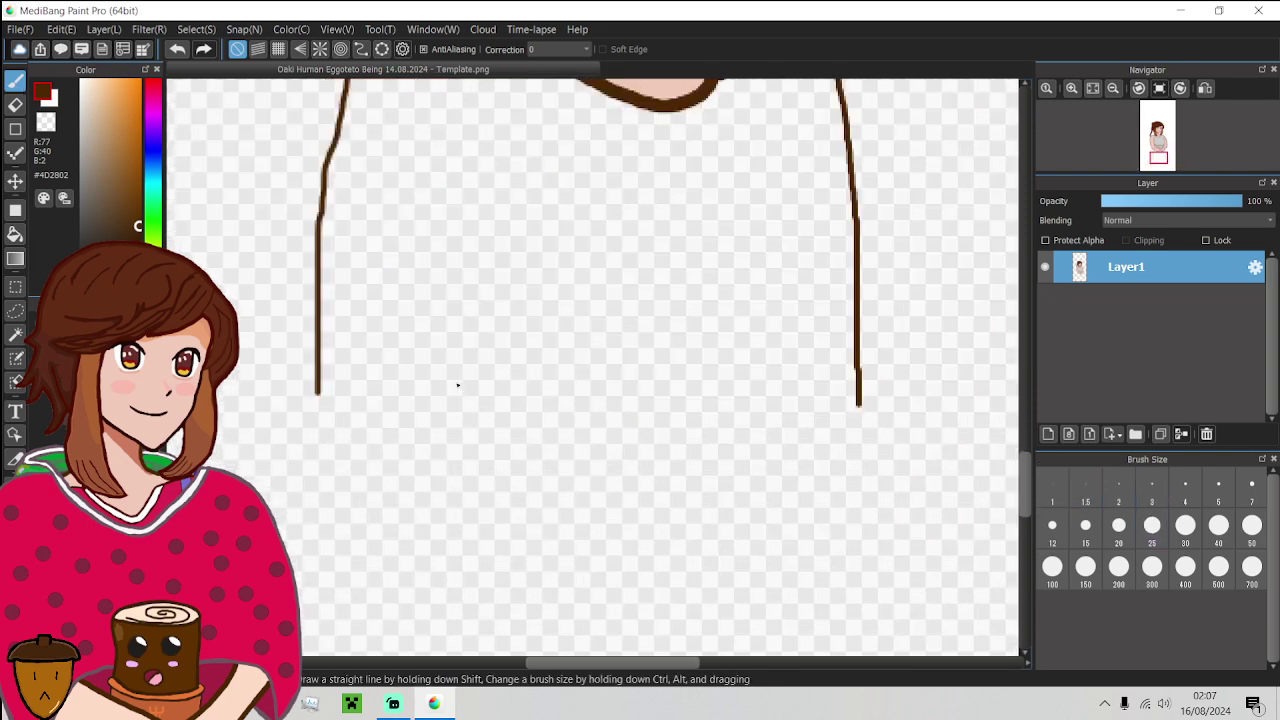
scroll(328, 394, "down", 1)
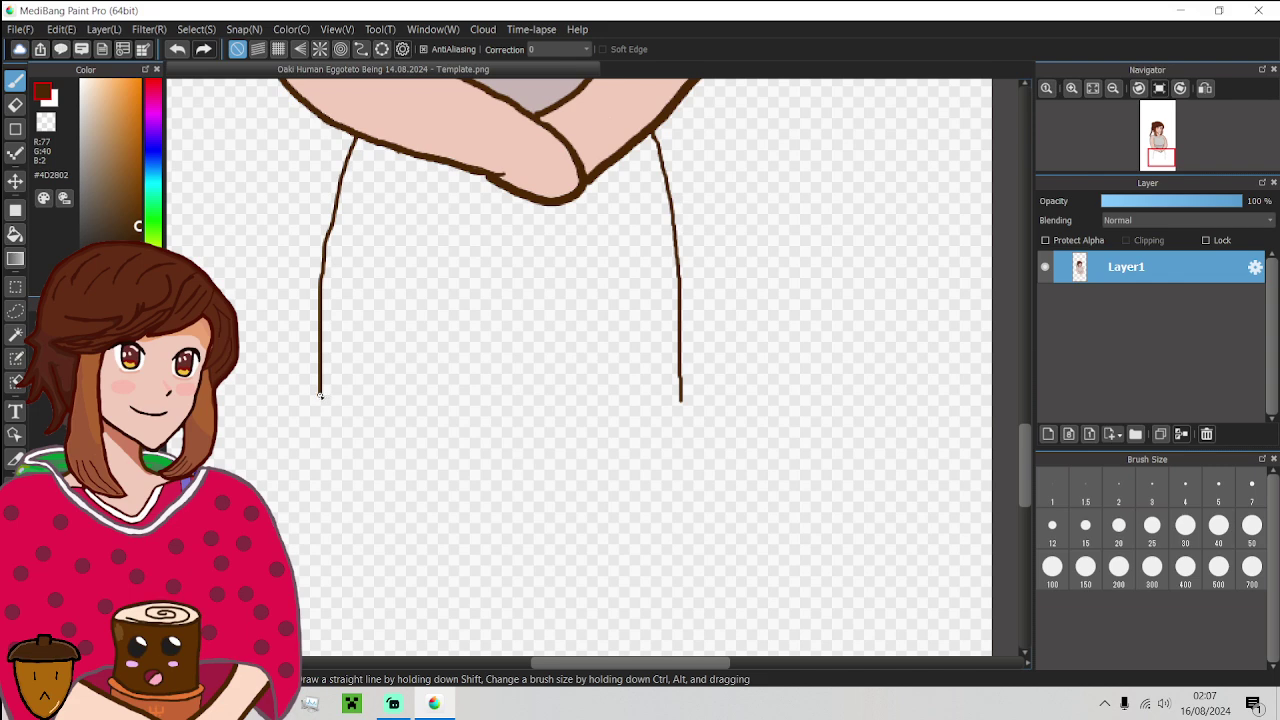
left_click_drag(320, 395, 680, 400)
scroll(680, 400, "down", 3)
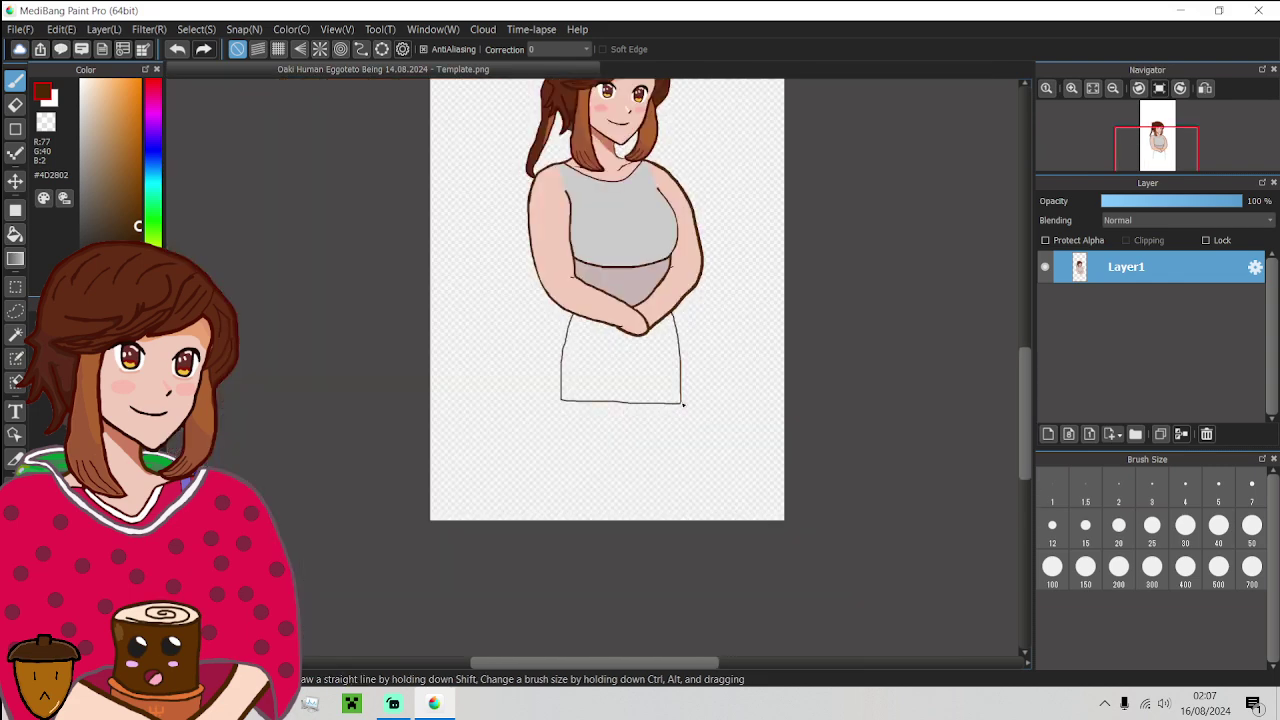
scroll(640, 366, "up", 2)
scroll(601, 440, "up", 1)
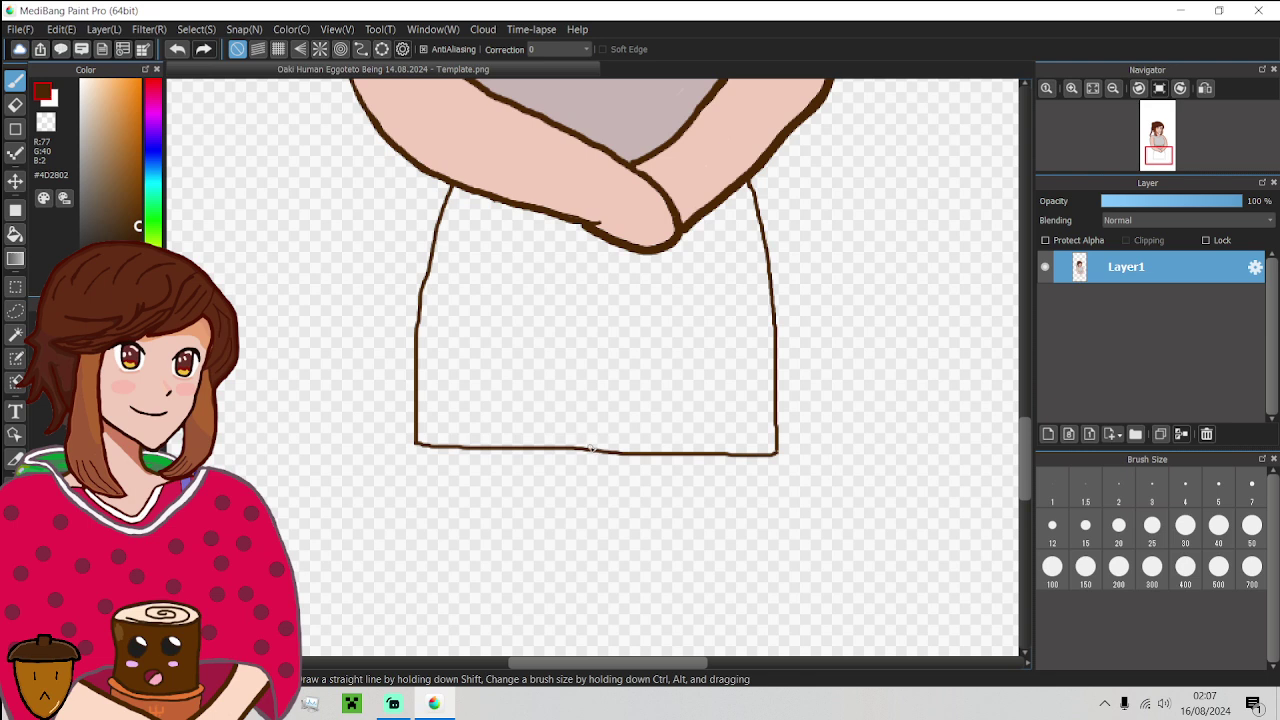
Draw a short, slightly slanted inner line for the left leg, running between the middle of the hem and the crotch
key("ctrl+z")
left_click_drag(595, 418, 596, 377)
key("ctrl+z")
left_click_drag(592, 451, 597, 386)
Draw the right leg's inner line from the crotch to the hem, forming a narrow pointed gap
scroll(630, 433, "down", 3)
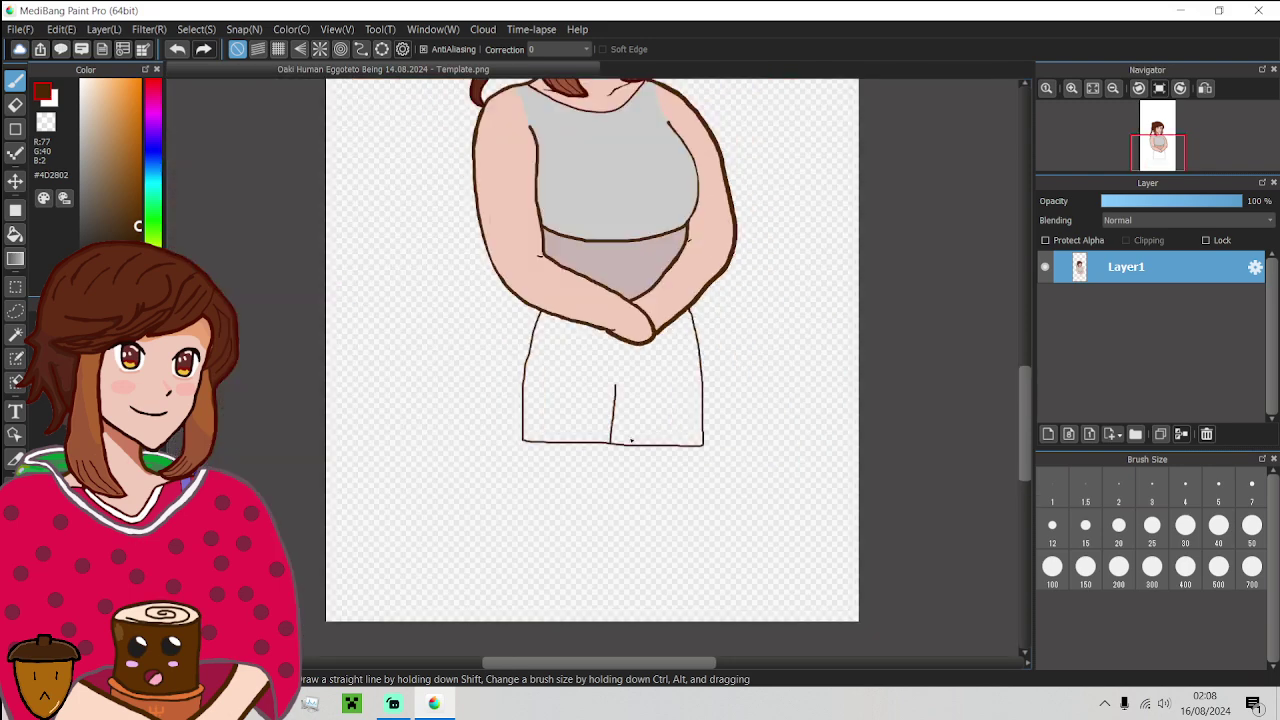
scroll(641, 424, "up", 3)
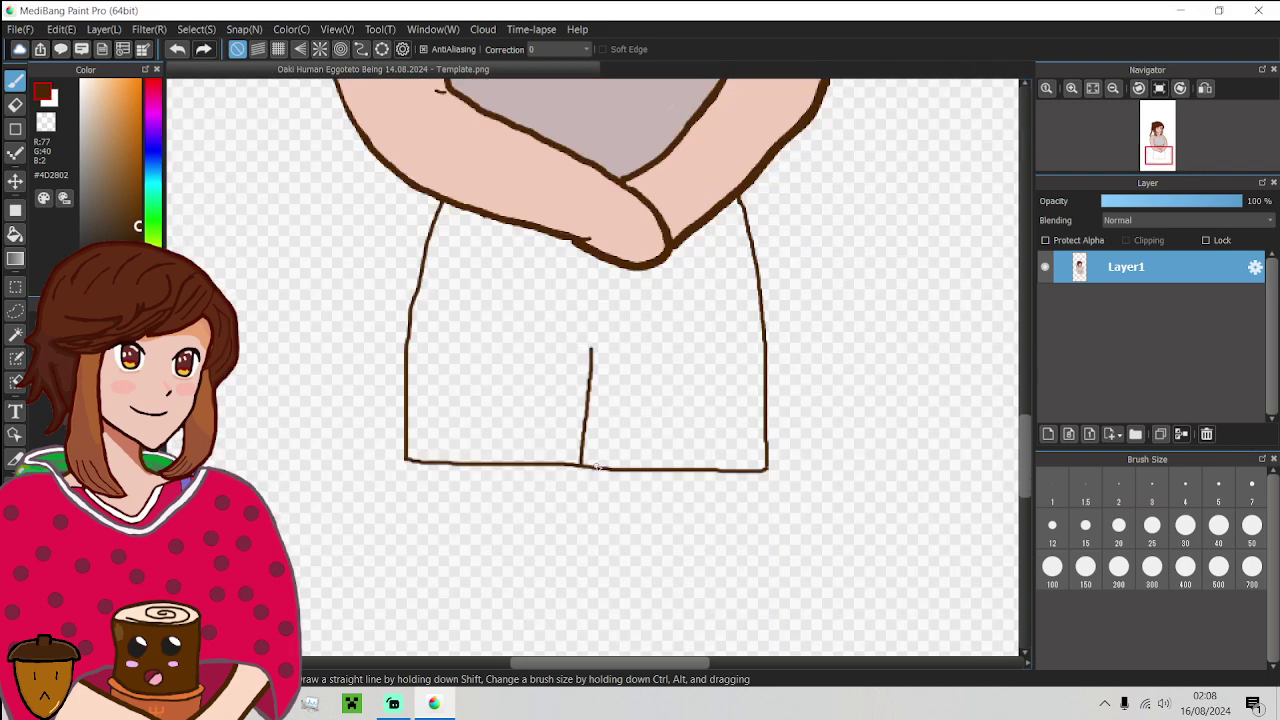
mouse_move(596, 466)
left_mouse_down()
mouse_move(595, 366)
mouse_move(603, 466)
left_mouse_up()
key("ctrl+z")
Draw a vertical centre line that extends below the hem and up inside the narrow gap between the legs
scroll(628, 364, "down", 3)
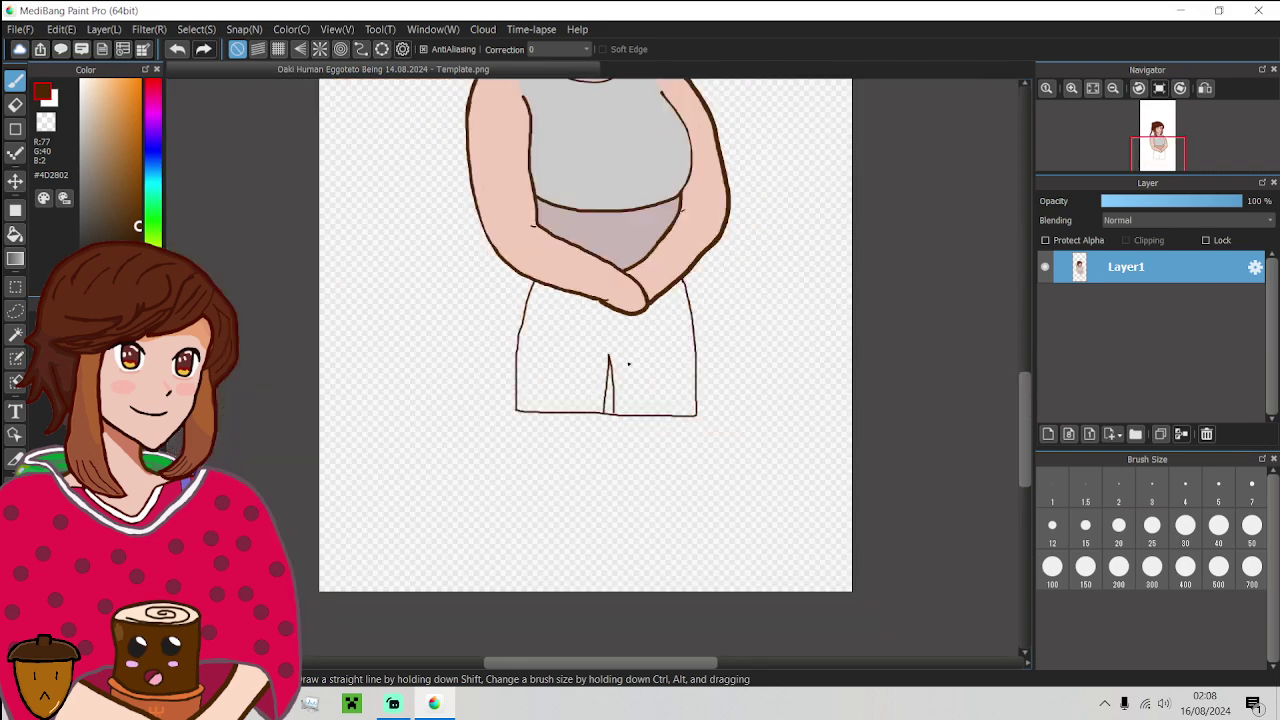
scroll(628, 364, "up", 3)
scroll(628, 364, "down", 5)
scroll(614, 409, "up", 4)
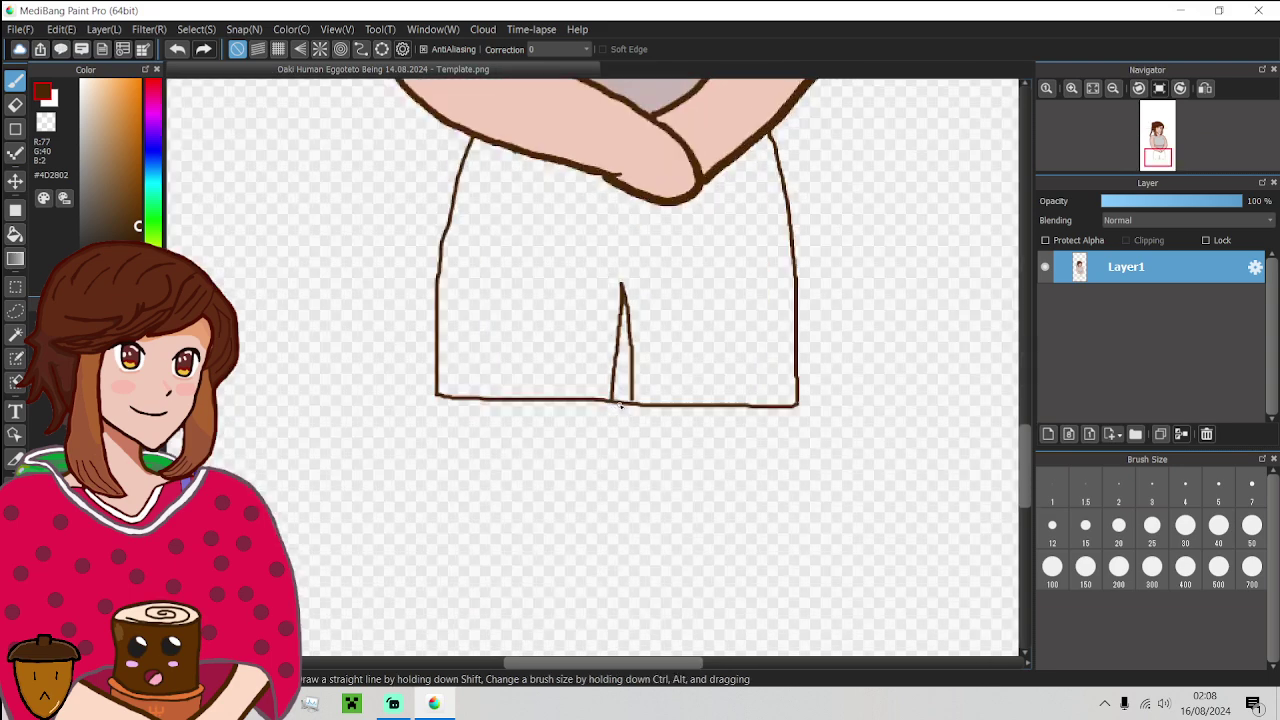
left_click_drag(620, 404, 620, 502)
left_click_drag(622, 401, 625, 352)
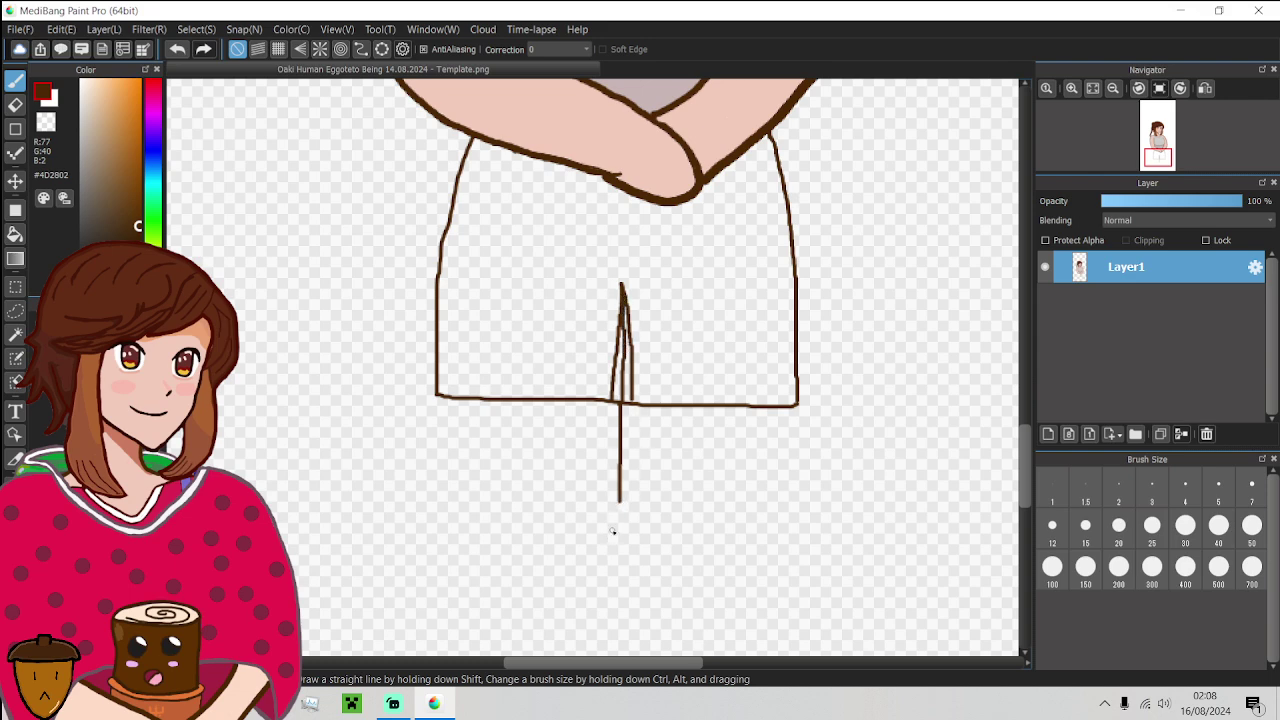
Set the brush size to 15, sample the arm's skin colour #F1CABB and bucket-fill the enclosed hip area
scroll(614, 528, "down", 5)
scroll(615, 528, "up", 3)
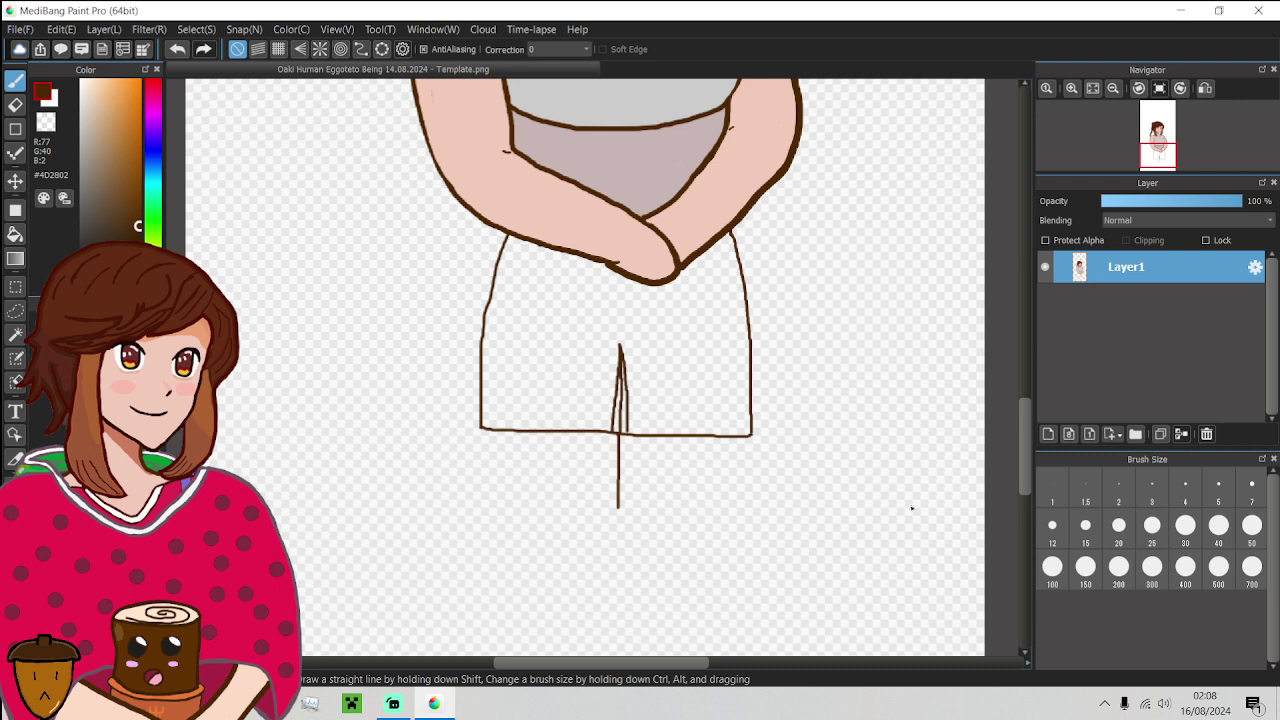
left_click(1087, 530)
key("g")
left_click(542, 223, "alt")
left_click(549, 328)
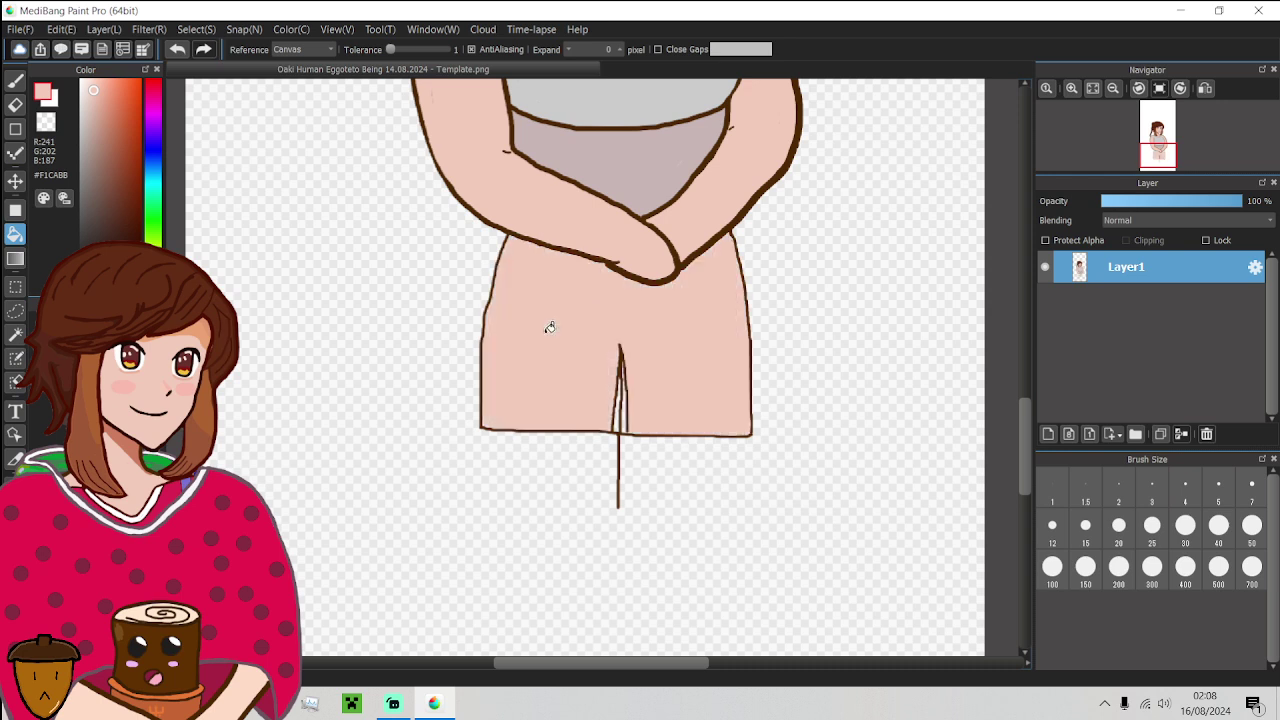
Paint over the inner leg lines and the middle of the hem line with the skin-coloured brush
left_click(15, 80)
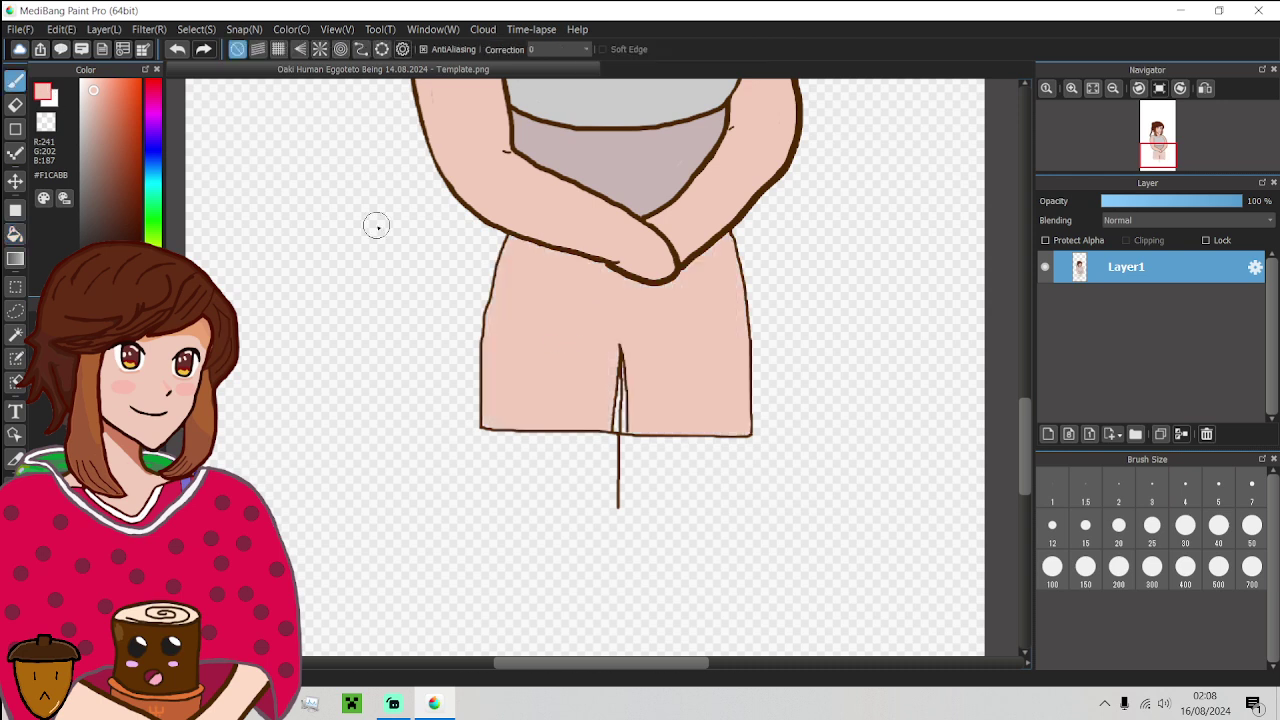
mouse_move(606, 323)
left_mouse_down()
mouse_move(627, 379)
mouse_move(608, 409)
mouse_move(669, 436)
left_mouse_up()
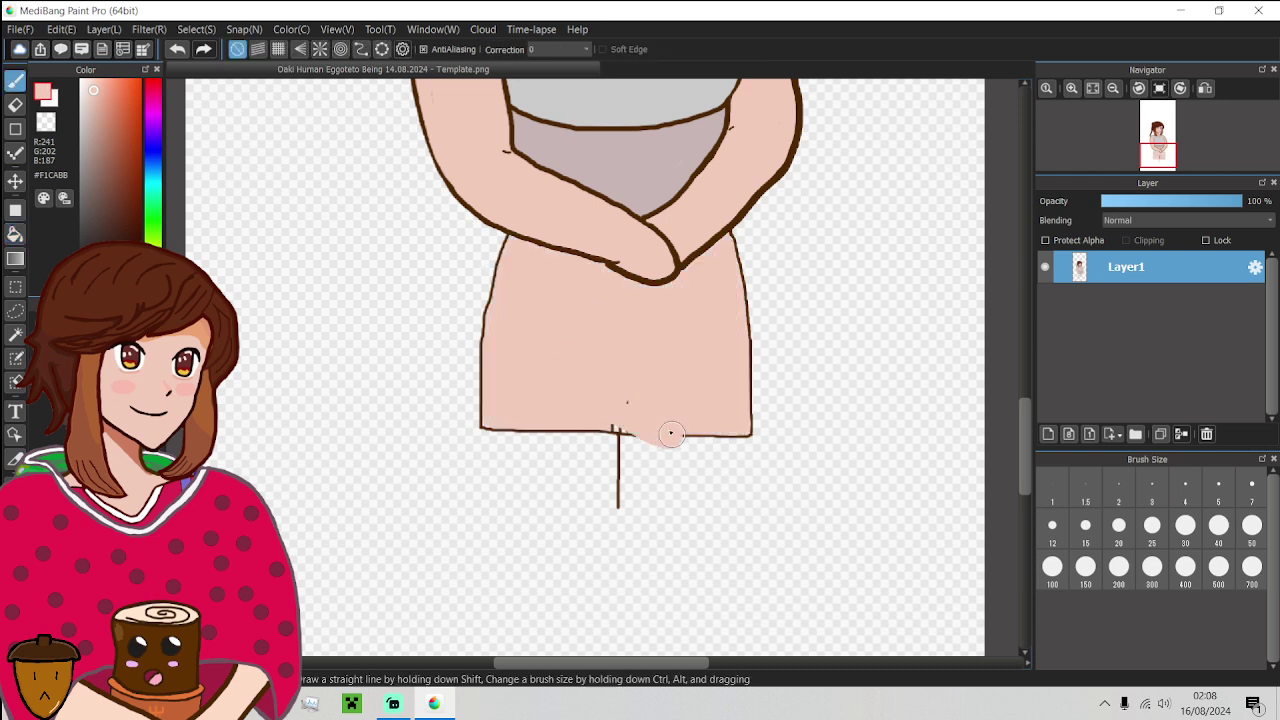
mouse_move(587, 409)
left_mouse_down()
mouse_move(644, 420)
mouse_move(586, 410)
mouse_move(737, 428)
left_mouse_up()
Paint the right leg in skin colour from the hip to the canvas's lower edge, widening its upper thigh towards the crotch
left_click_drag(737, 445, 714, 594)
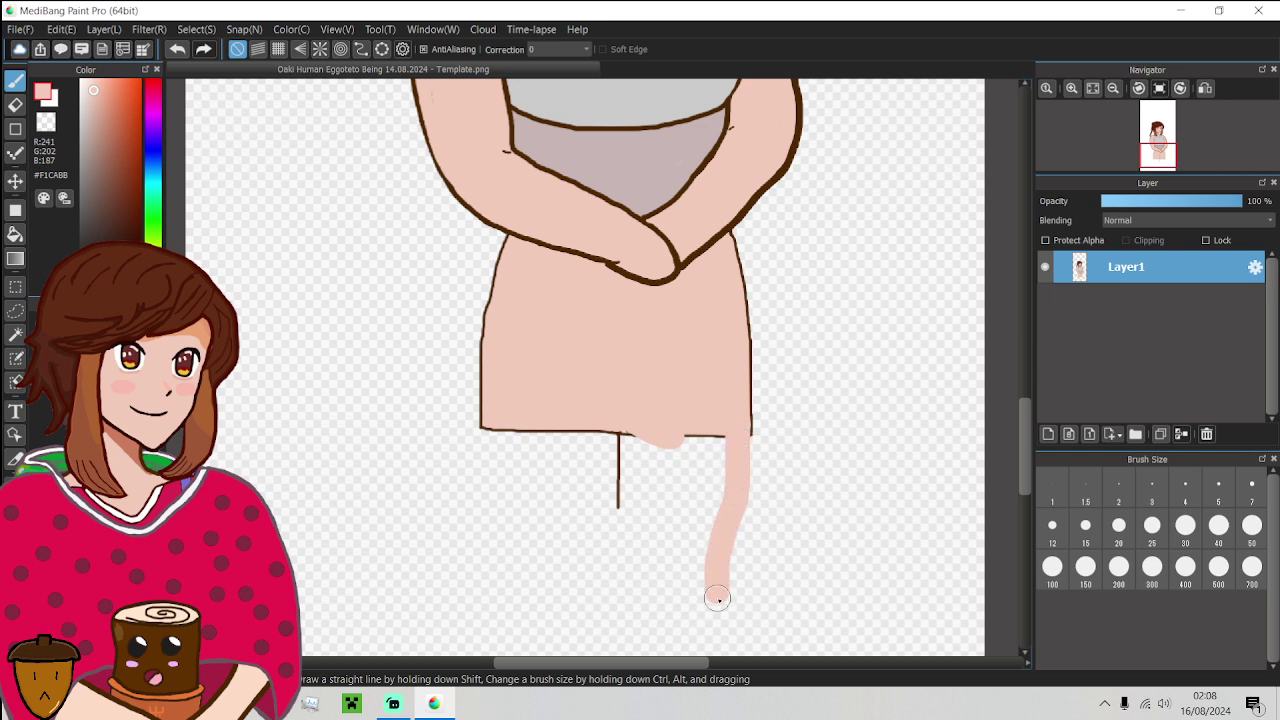
key("ctrl+z")
left_click_drag(735, 422, 731, 642)
mouse_move(716, 437)
left_mouse_down()
mouse_move(713, 631)
mouse_move(703, 443)
left_mouse_up()
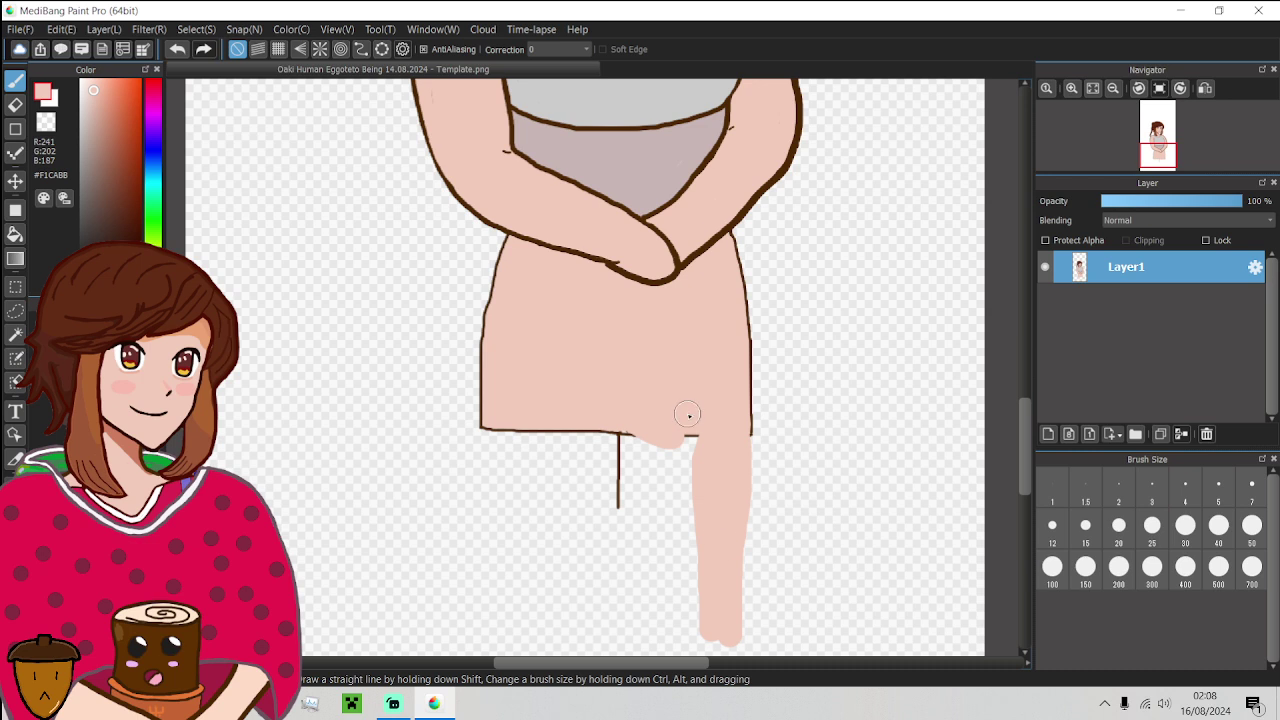
scroll(688, 425, "down", 2)
mouse_move(695, 408)
left_mouse_down()
mouse_move(702, 564)
mouse_move(664, 414)
mouse_move(684, 463)
mouse_move(685, 478)
mouse_move(653, 394)
mouse_move(686, 583)
mouse_move(712, 534)
mouse_move(699, 590)
mouse_move(712, 555)
mouse_move(709, 574)
mouse_move(700, 595)
mouse_move(693, 557)
mouse_move(688, 597)
mouse_move(709, 601)
mouse_move(714, 543)
left_mouse_up()
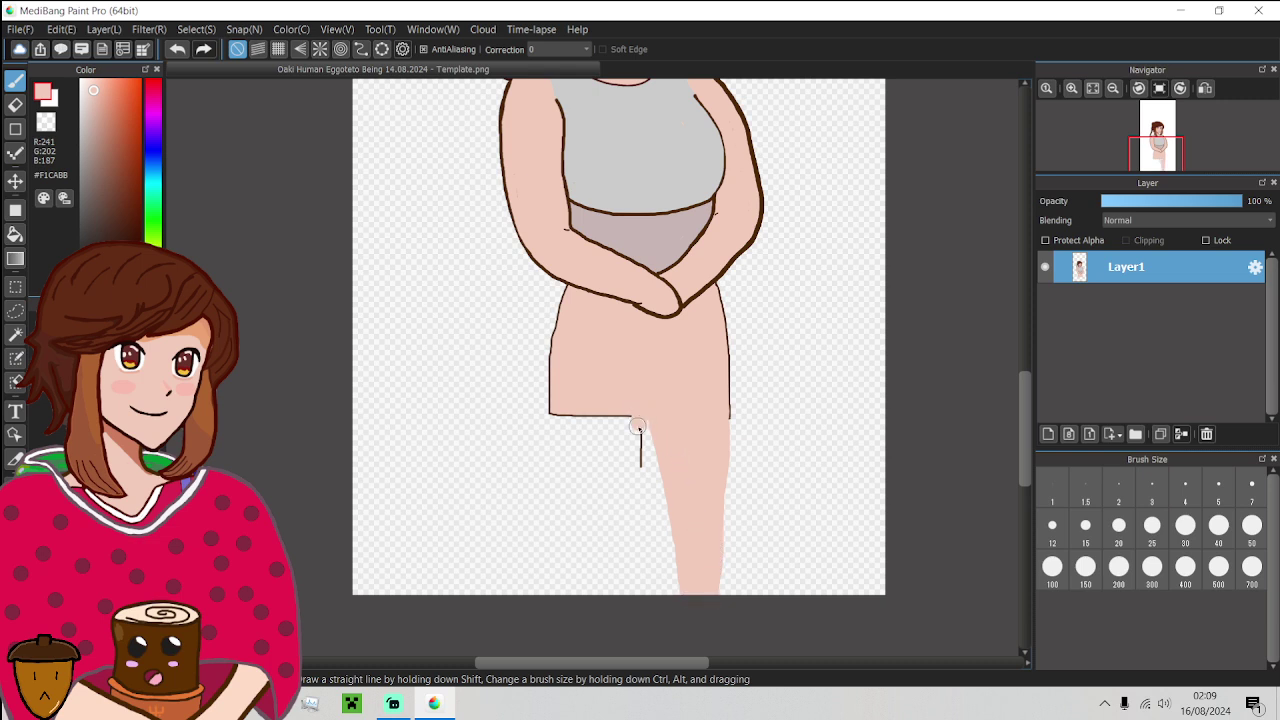
Paint the left leg down to the canvas's lower edge and widen the right leg outward over its outer line
mouse_move(640, 414)
left_mouse_down()
mouse_move(609, 605)
mouse_move(603, 521)
mouse_move(632, 410)
mouse_move(605, 467)
mouse_move(593, 613)
mouse_move(623, 413)
mouse_move(607, 423)
mouse_move(584, 512)
mouse_move(582, 602)
mouse_move(605, 408)
mouse_move(586, 432)
mouse_move(567, 496)
mouse_move(565, 606)
mouse_move(584, 472)
mouse_move(569, 618)
mouse_move(564, 398)
mouse_move(569, 610)
mouse_move(587, 384)
mouse_move(576, 449)
mouse_move(557, 422)
mouse_move(570, 592)
left_mouse_up()
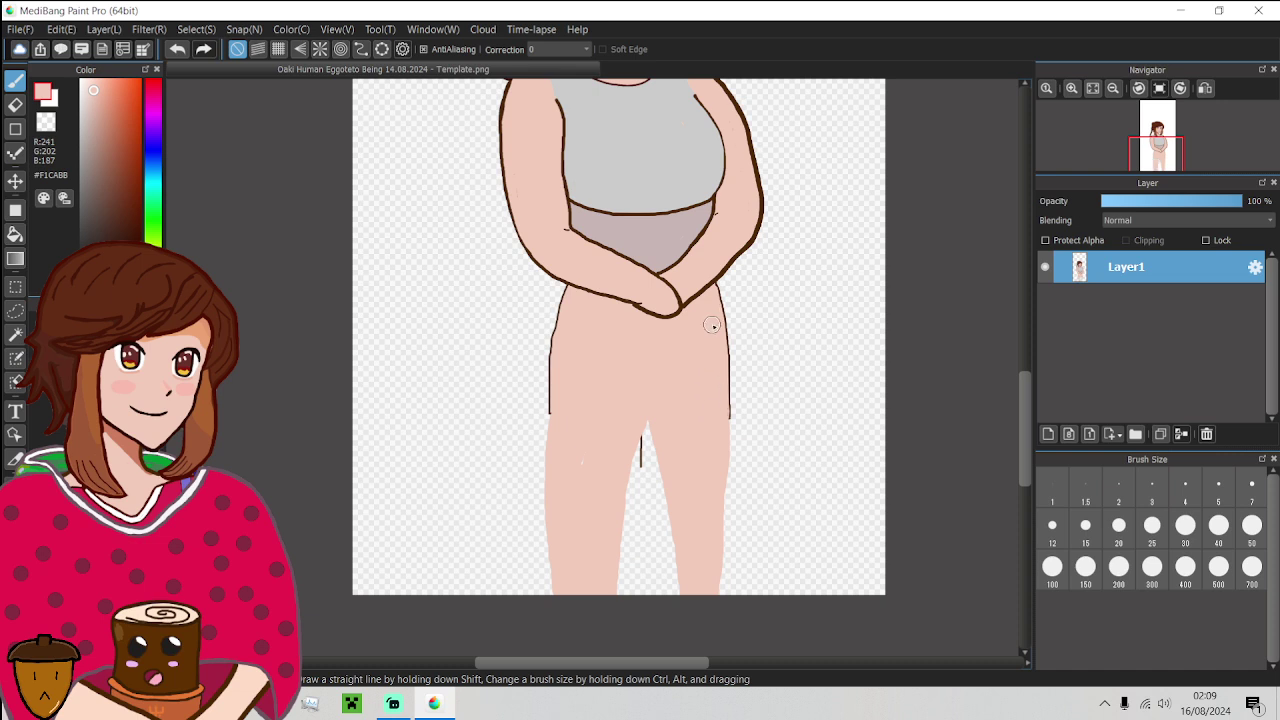
mouse_move(719, 328)
left_mouse_down()
mouse_move(730, 426)
mouse_move(718, 604)
left_mouse_up()
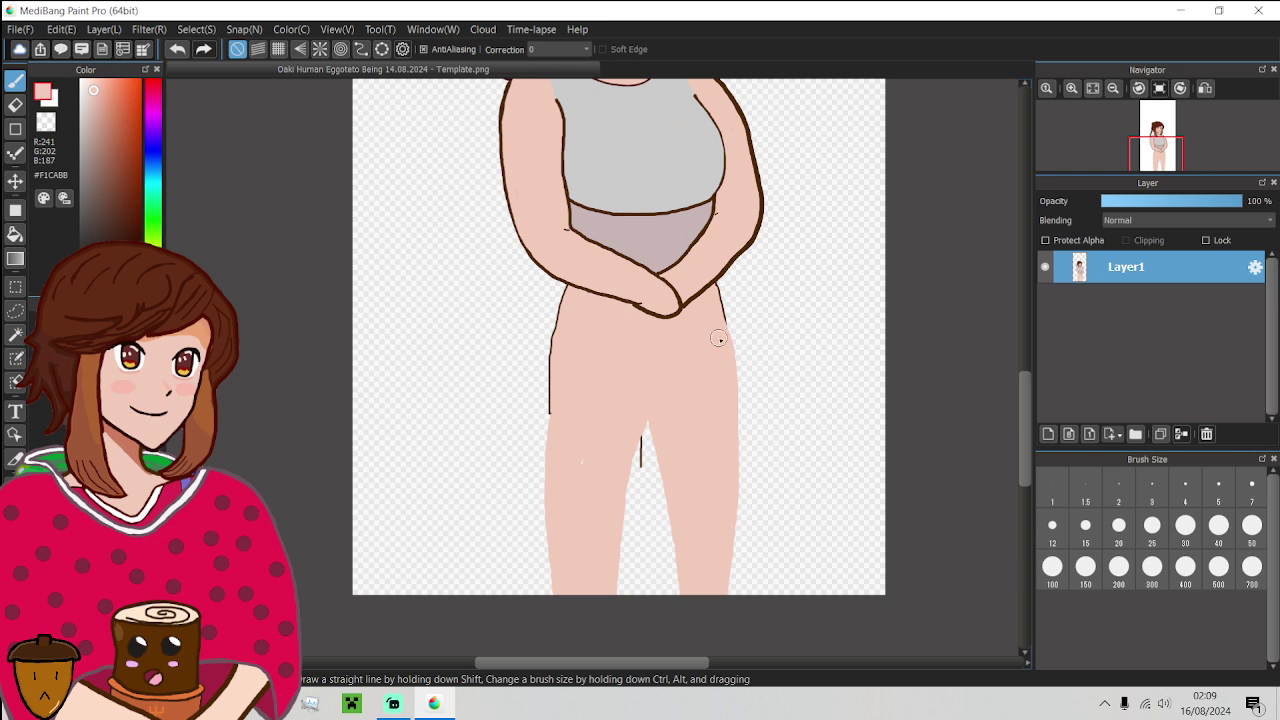
mouse_move(717, 318)
left_mouse_down()
mouse_move(737, 431)
mouse_move(722, 611)
mouse_move(726, 573)
left_mouse_up()
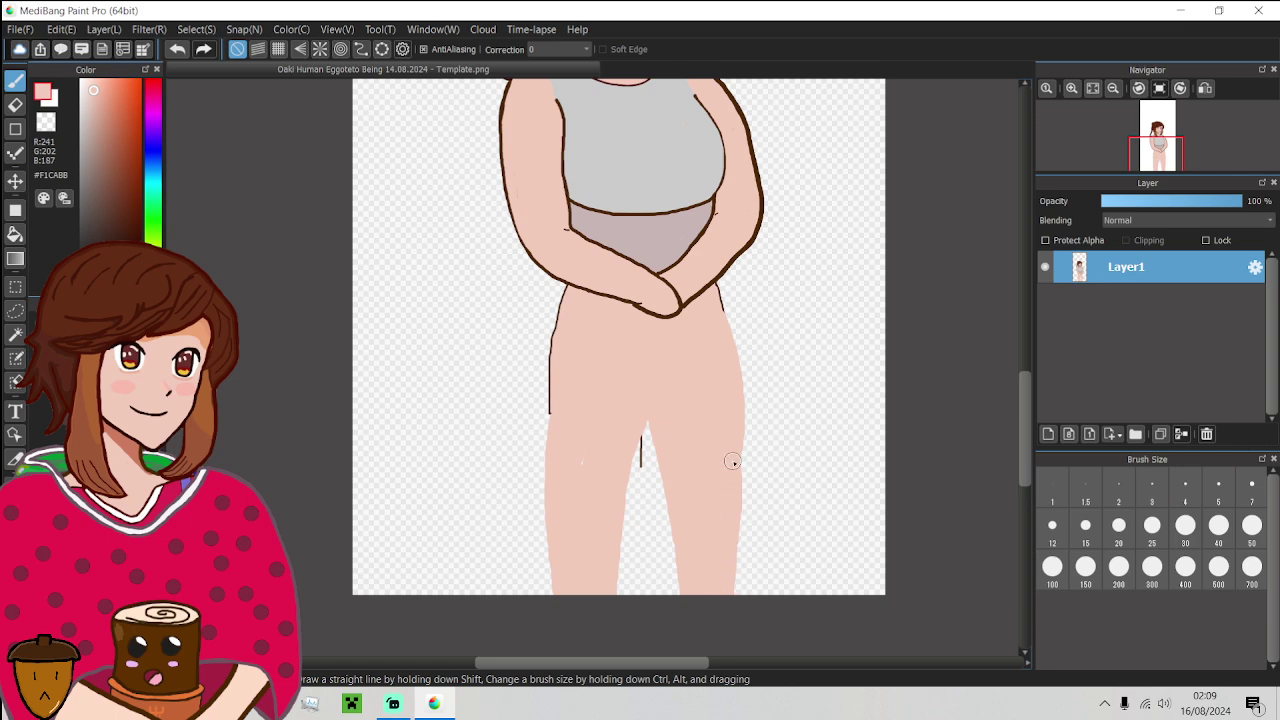
Erase the leftover centre line between the legs and brush over the unpainted speck on the left thigh
scroll(728, 414, "down", 2)
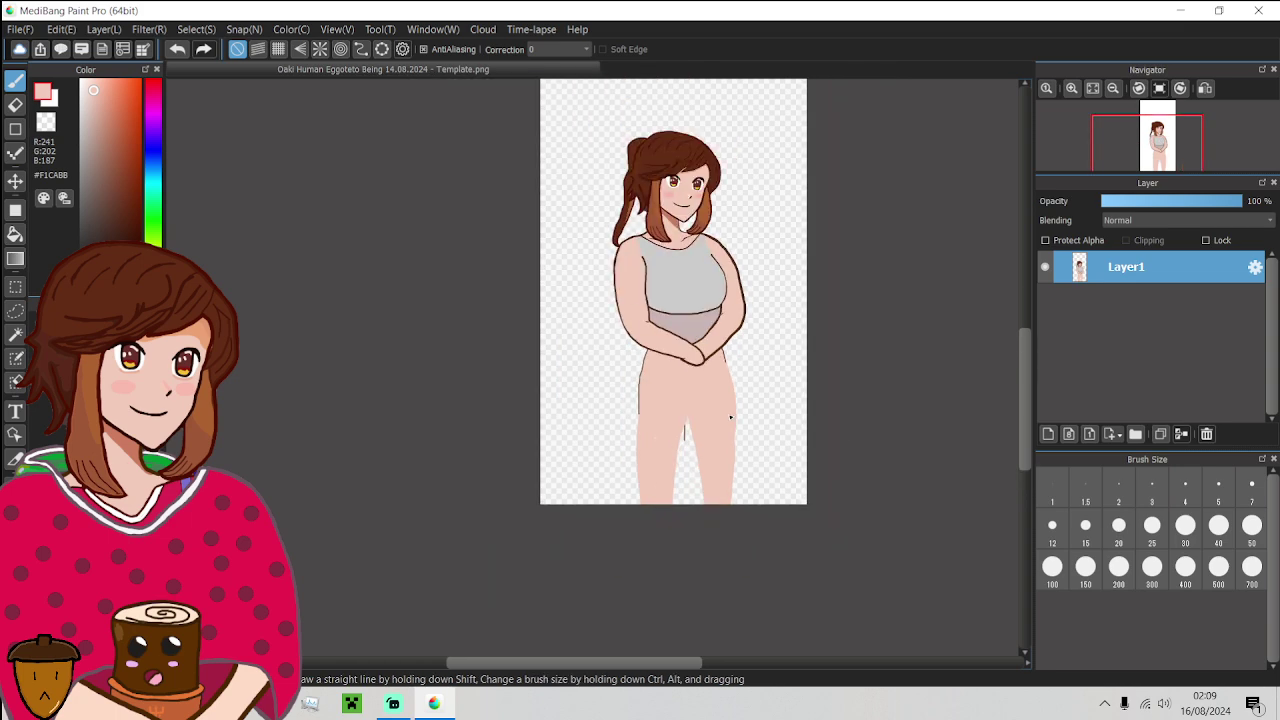
scroll(706, 420, "up", 3)
scroll(714, 463, "down", 2)
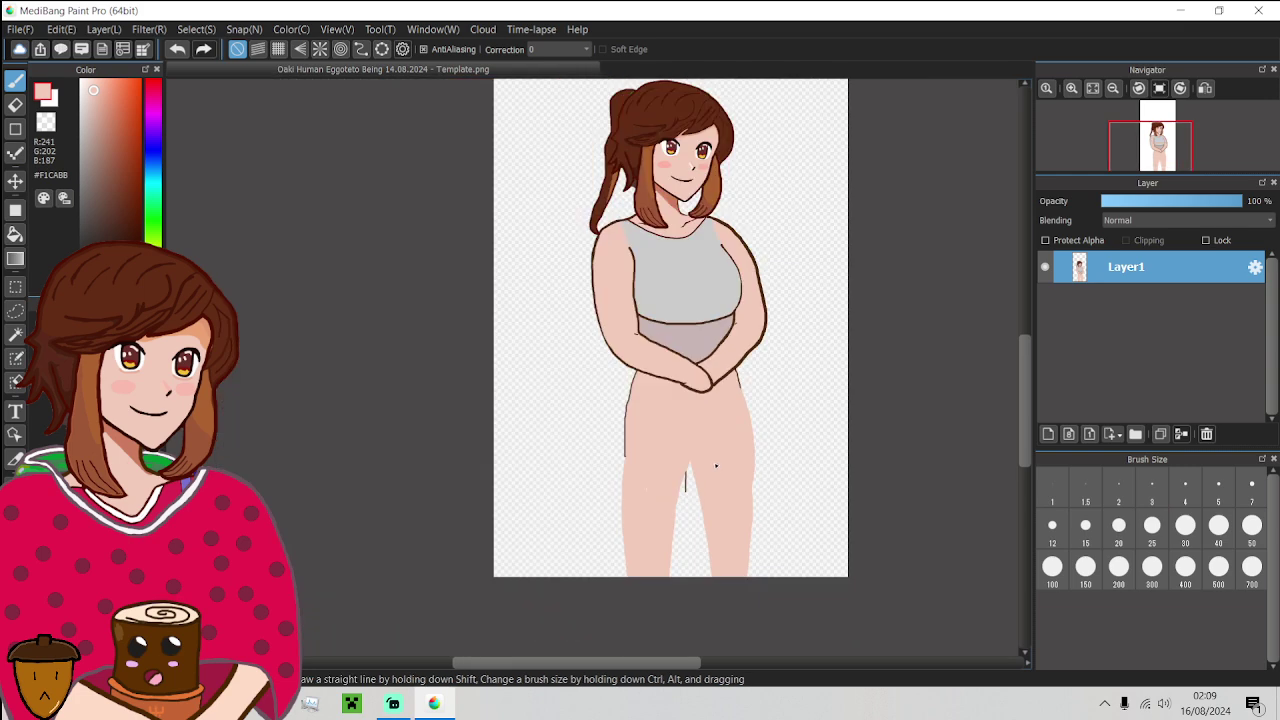
scroll(712, 480, "up", 1)
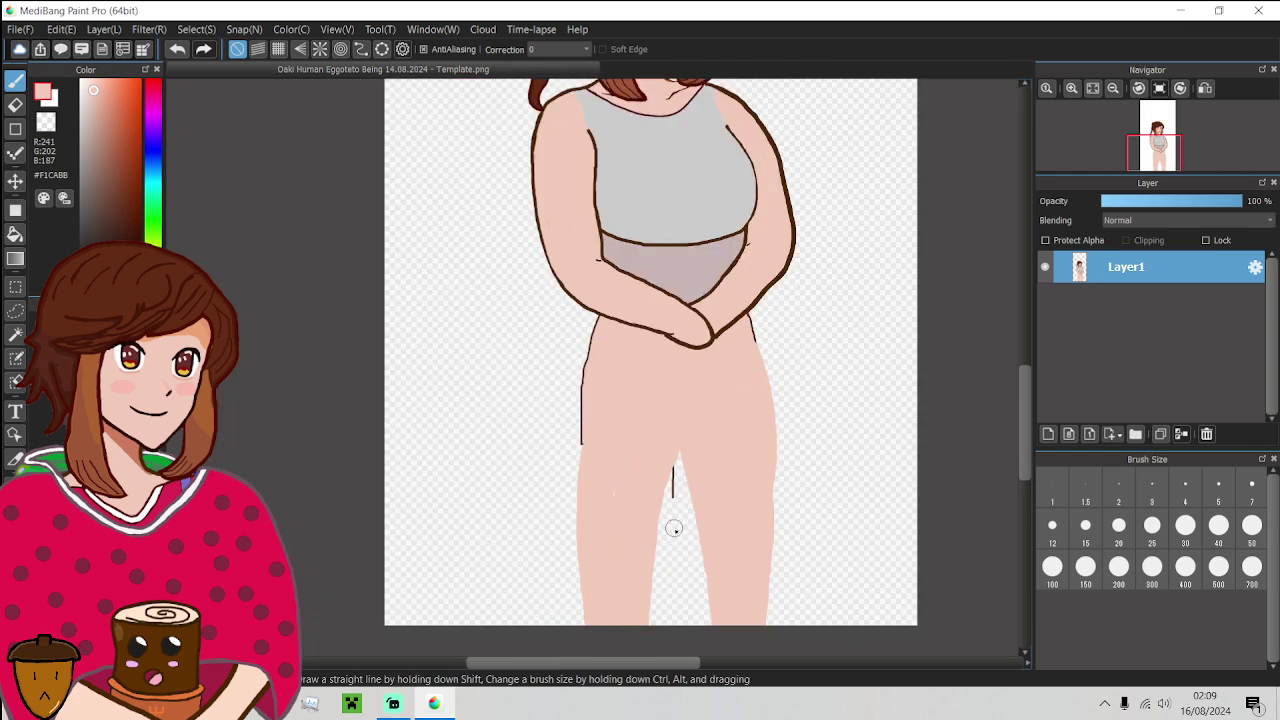
scroll(674, 529, "up", 2)
key("e")
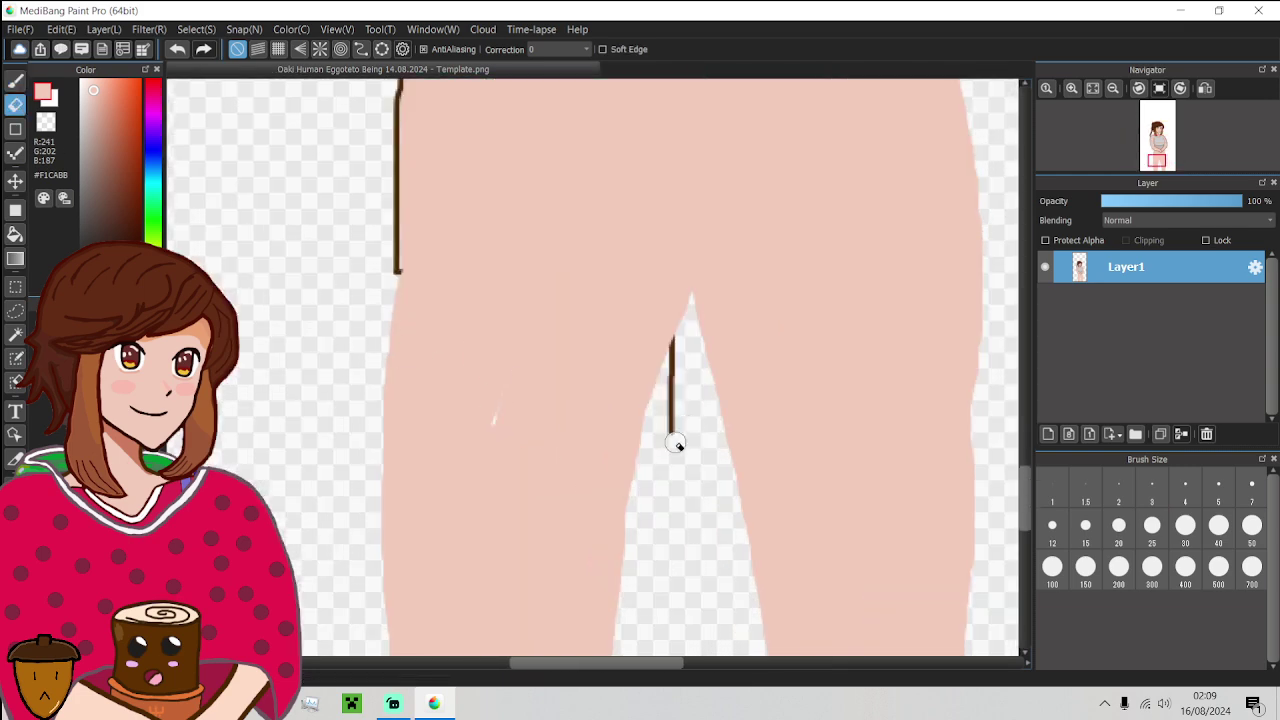
left_click_drag(676, 442, 683, 343)
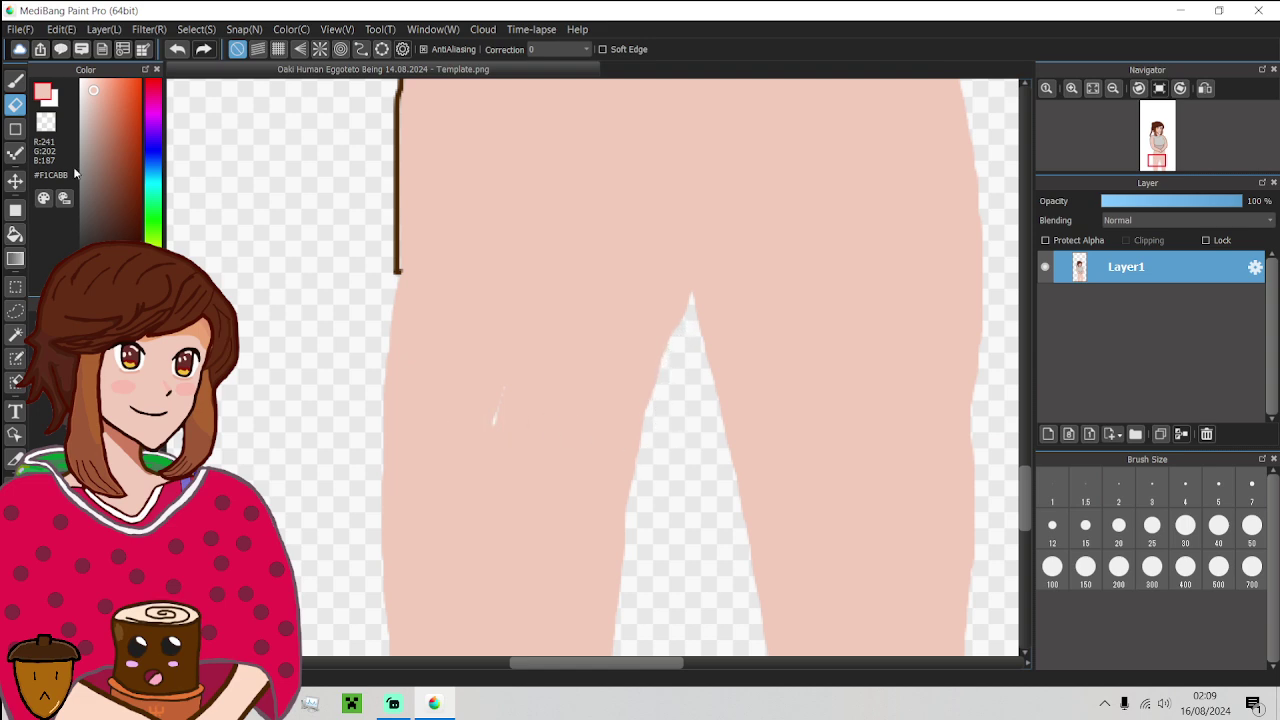
left_click(12, 82)
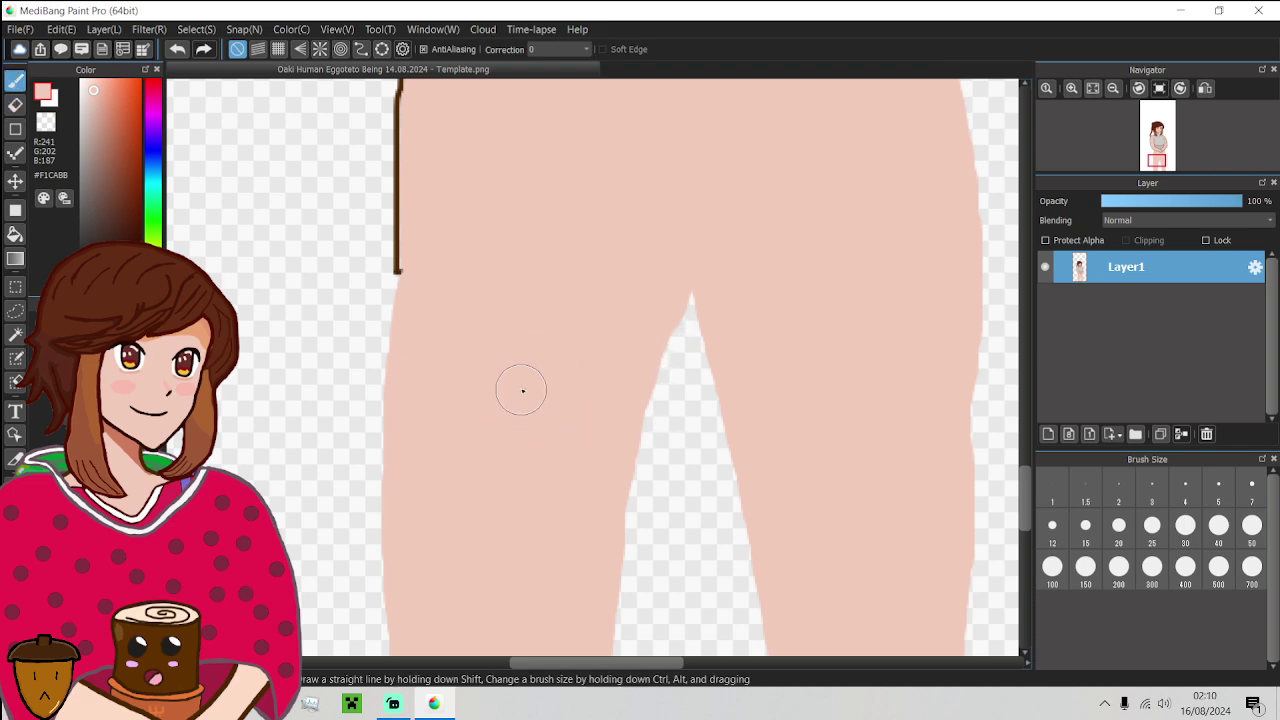
Sample the dark brown outline colour #4D2802 from the left leg line and set the brush size to 4
scroll(520, 384, "down", 5)
scroll(524, 314, "up", 4)
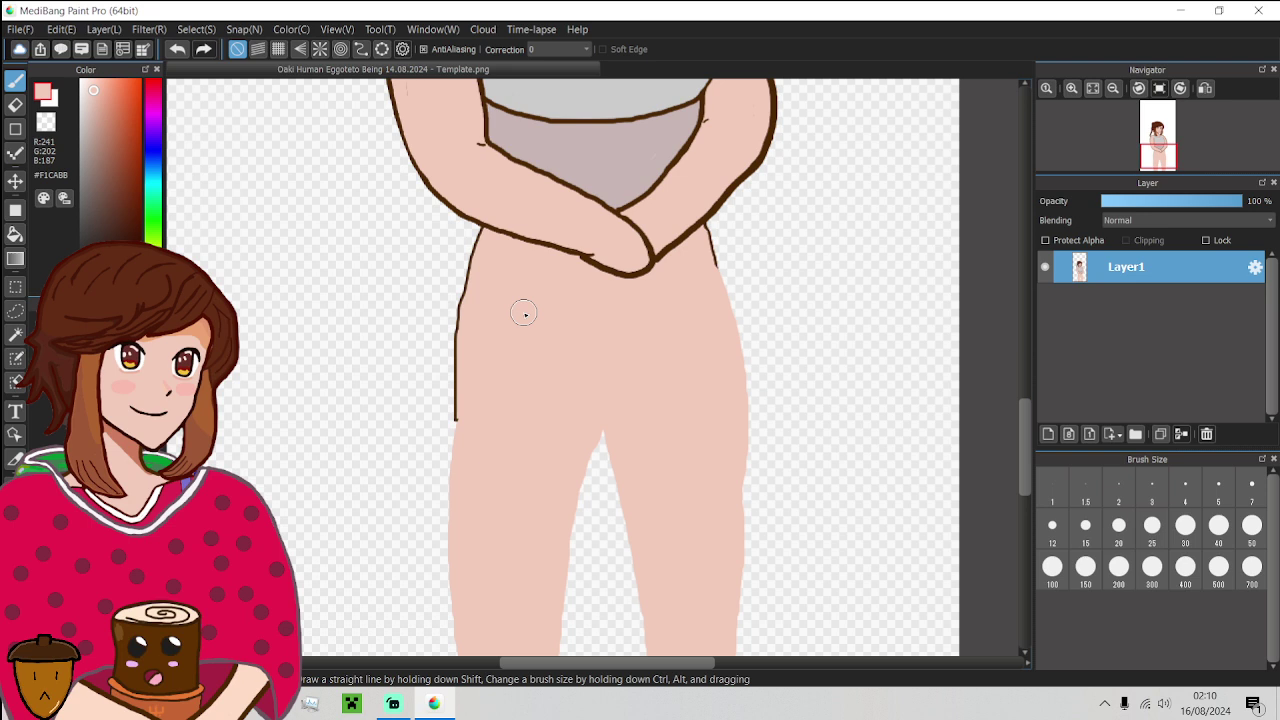
left_click(455, 417, "alt")
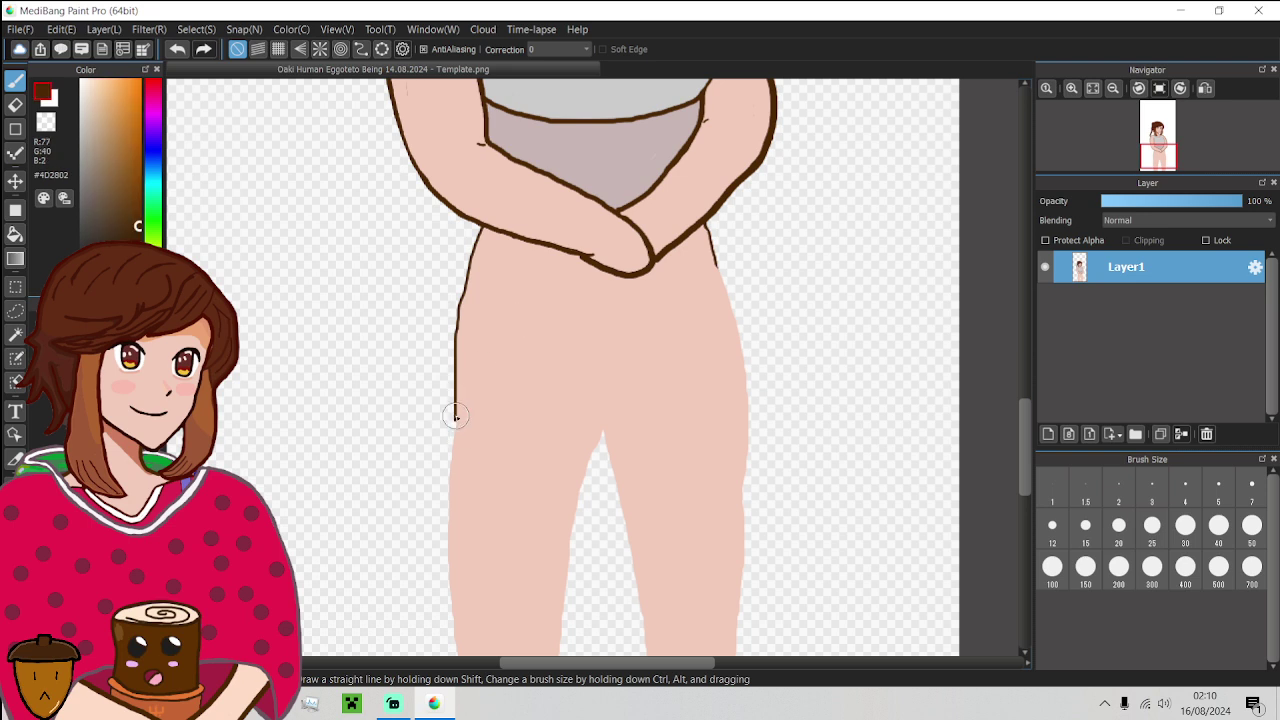
left_click(1185, 487)
scroll(553, 386, "down", 4)
scroll(515, 414, "up", 2)
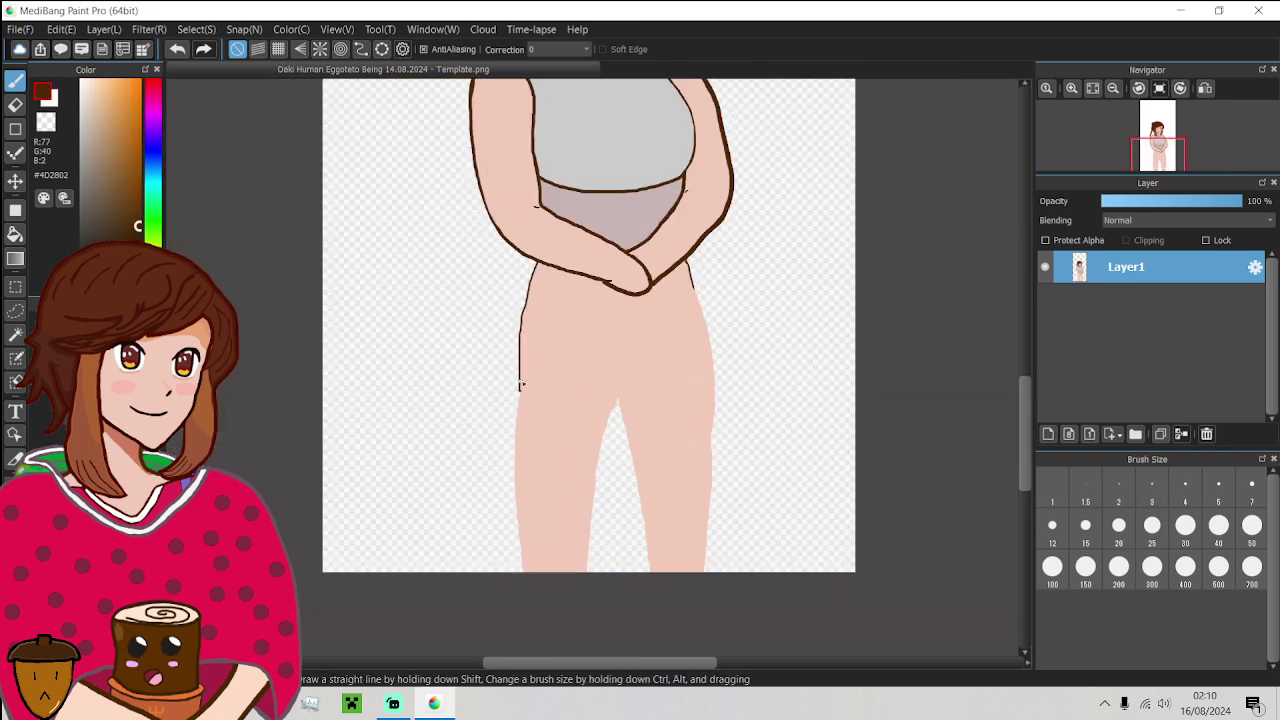
left_click(522, 384, "alt")
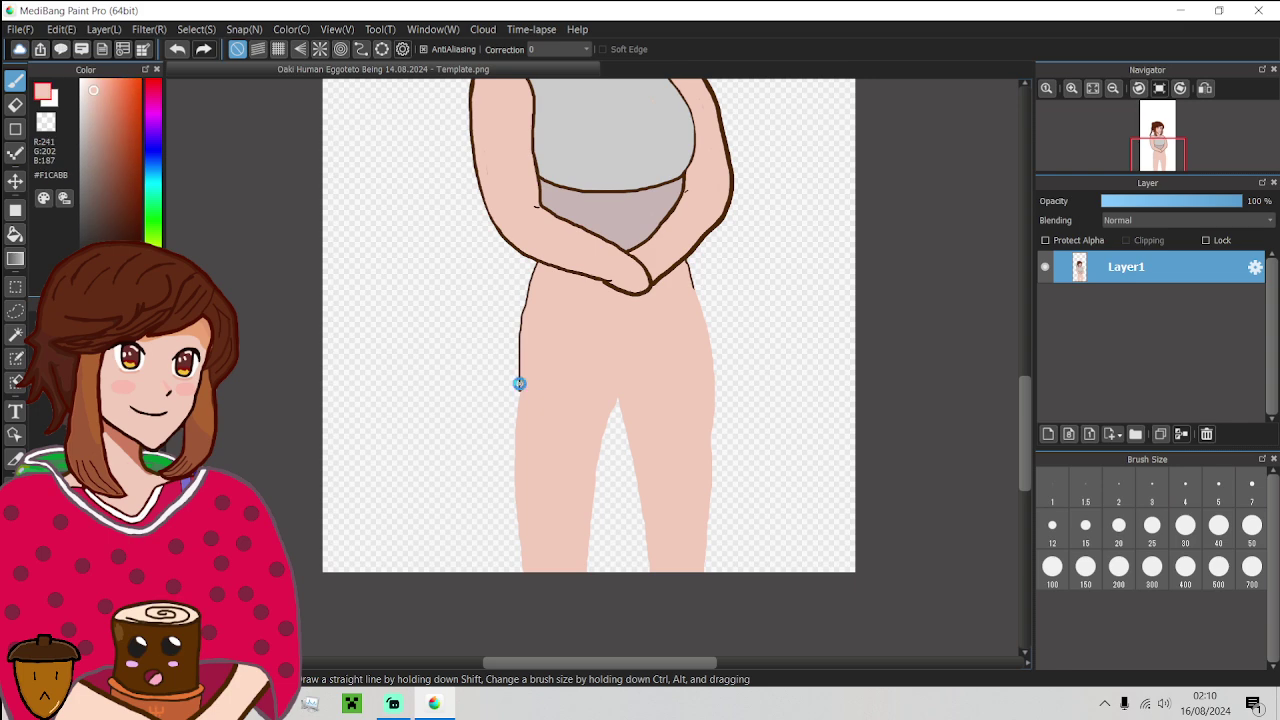
scroll(517, 380, "up", 2)
left_click_drag(517, 382, 517, 458)
key("ctrl+z")
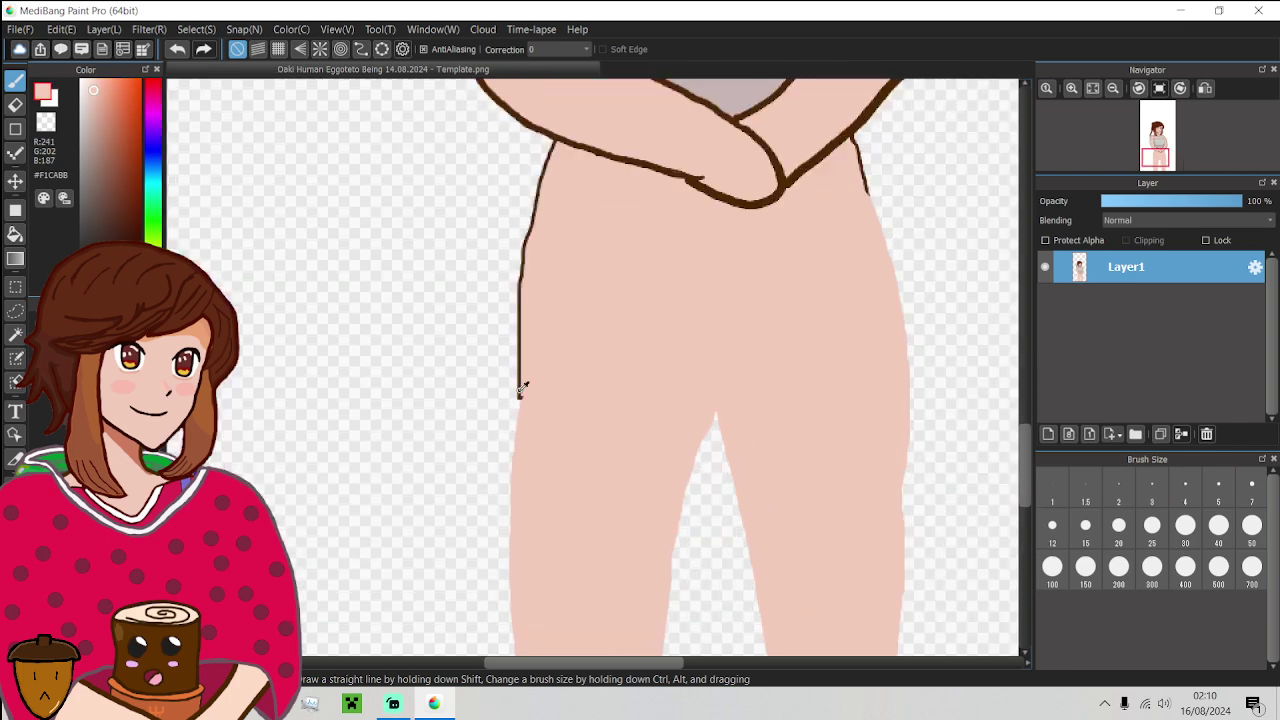
With outline colour #4D2802, extend the left leg's outer line to the canvas's lower edge and draw a line across the thigh to the crotch
left_click(519, 390, "alt")
scroll(519, 390, "down", 4)
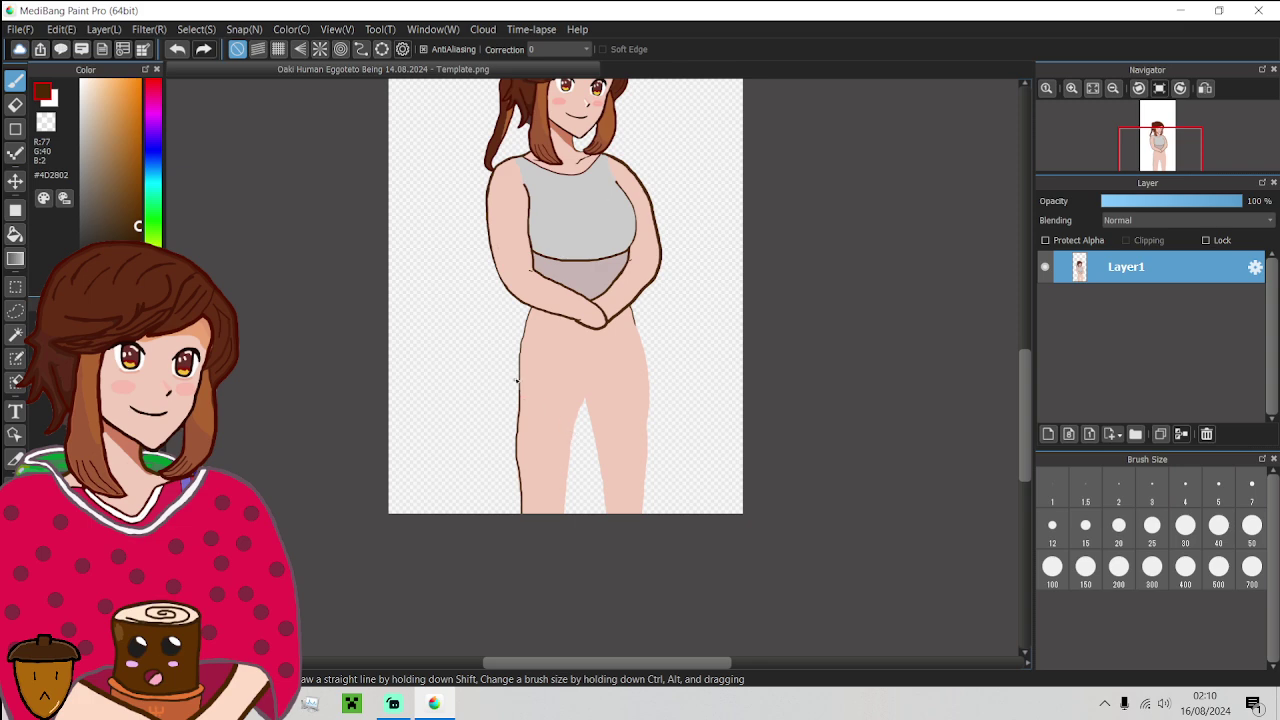
scroll(533, 354, "up", 1)
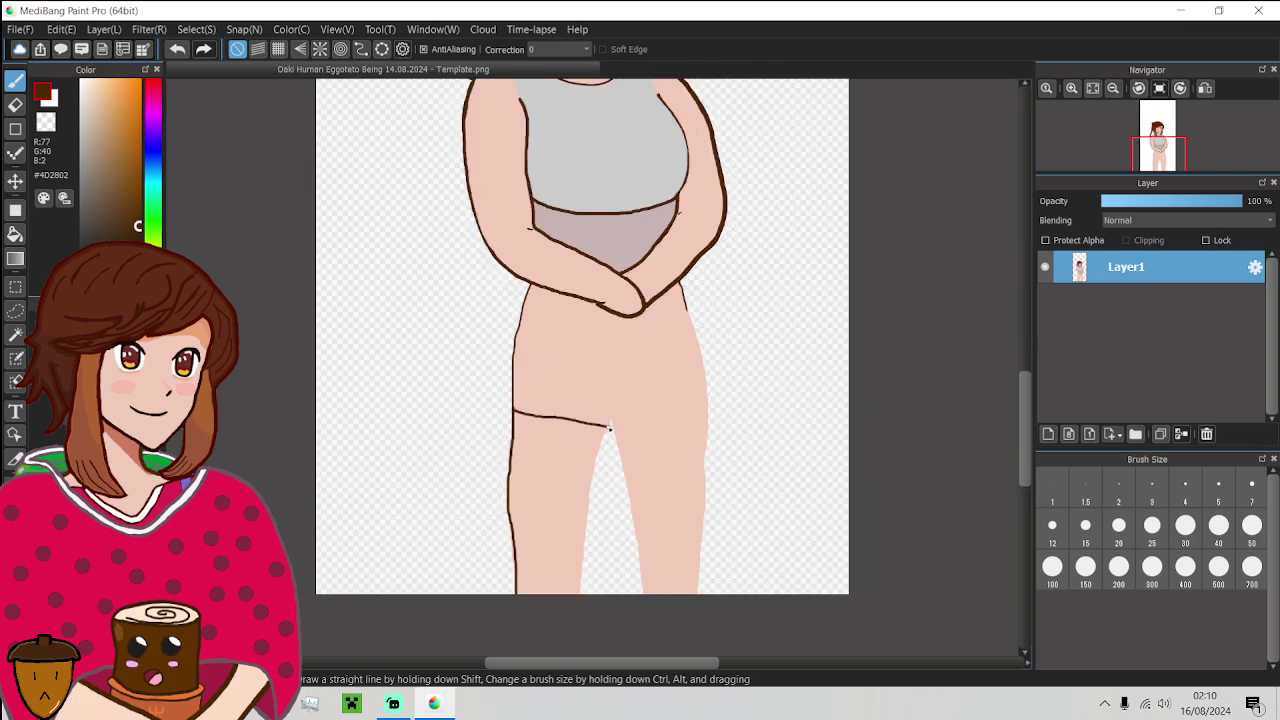
Draw the shorts' hem from the crotch across the right thigh and extend the right hip line down to meet it
scroll(613, 428, "up", 3)
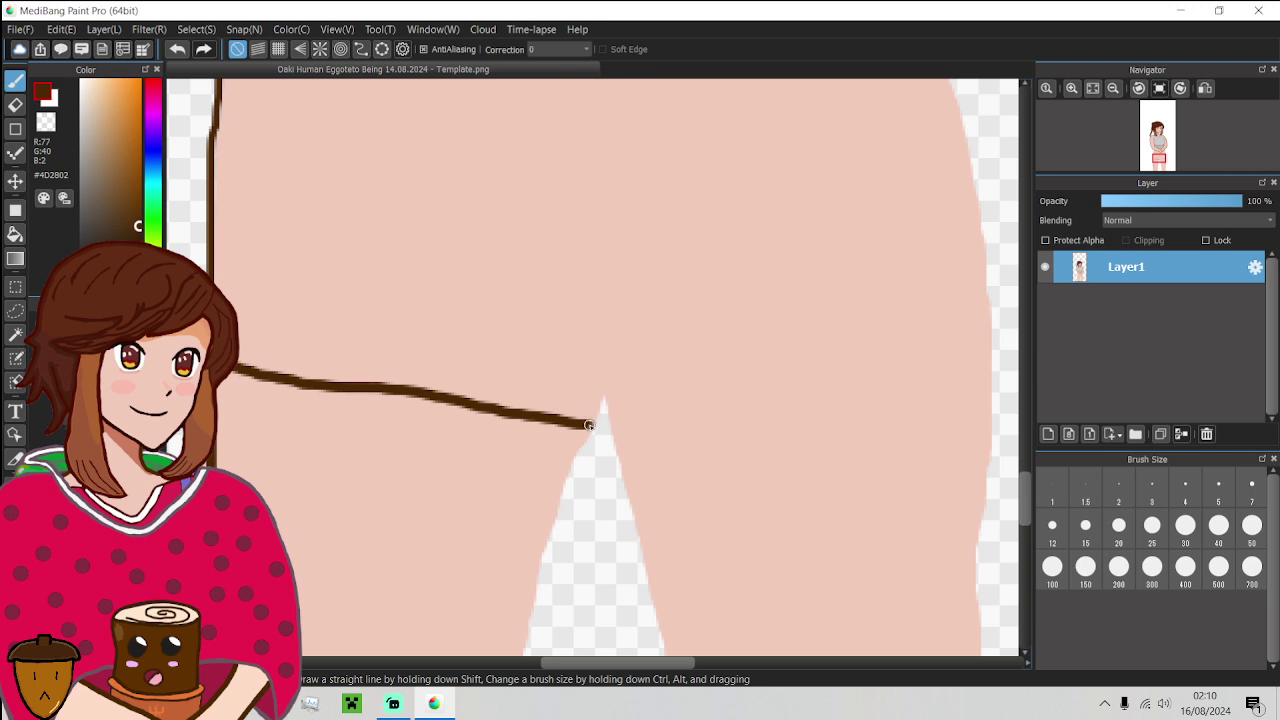
mouse_move(589, 426)
left_mouse_down()
mouse_move(604, 391)
mouse_move(615, 428)
mouse_move(638, 428)
mouse_move(991, 350)
left_mouse_up()
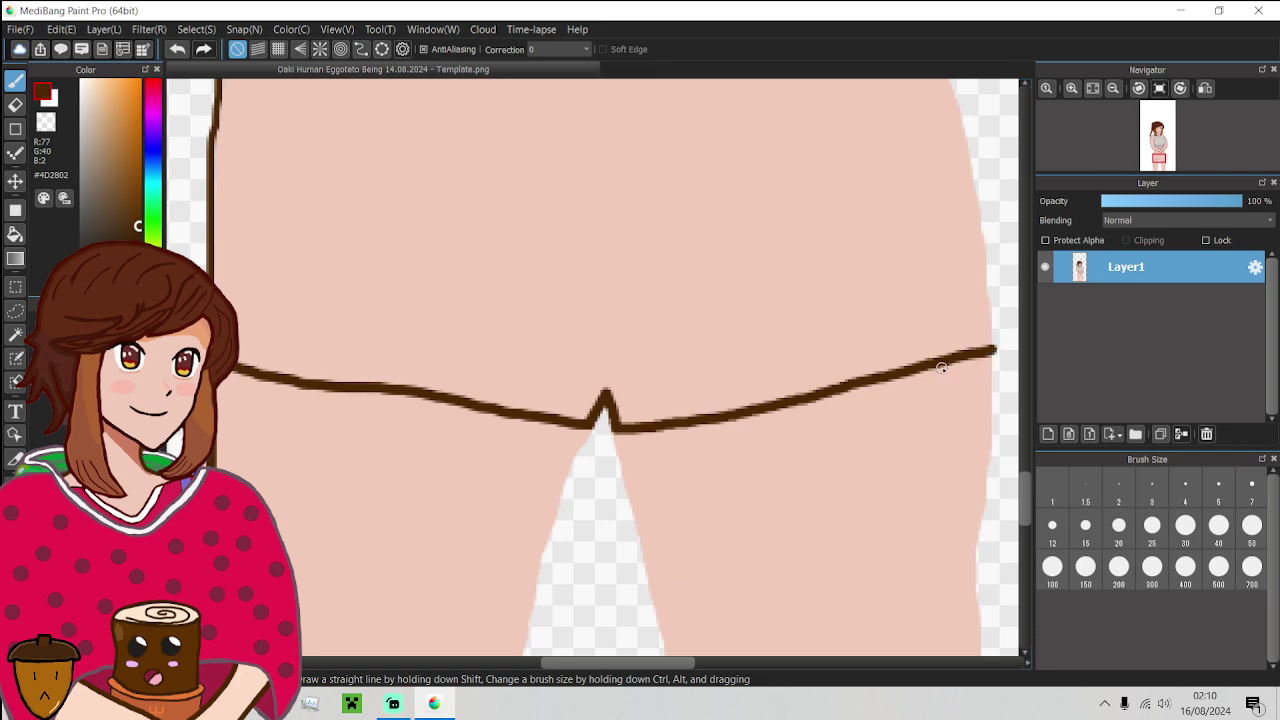
scroll(941, 368, "down", 5)
scroll(971, 274, "up", 4)
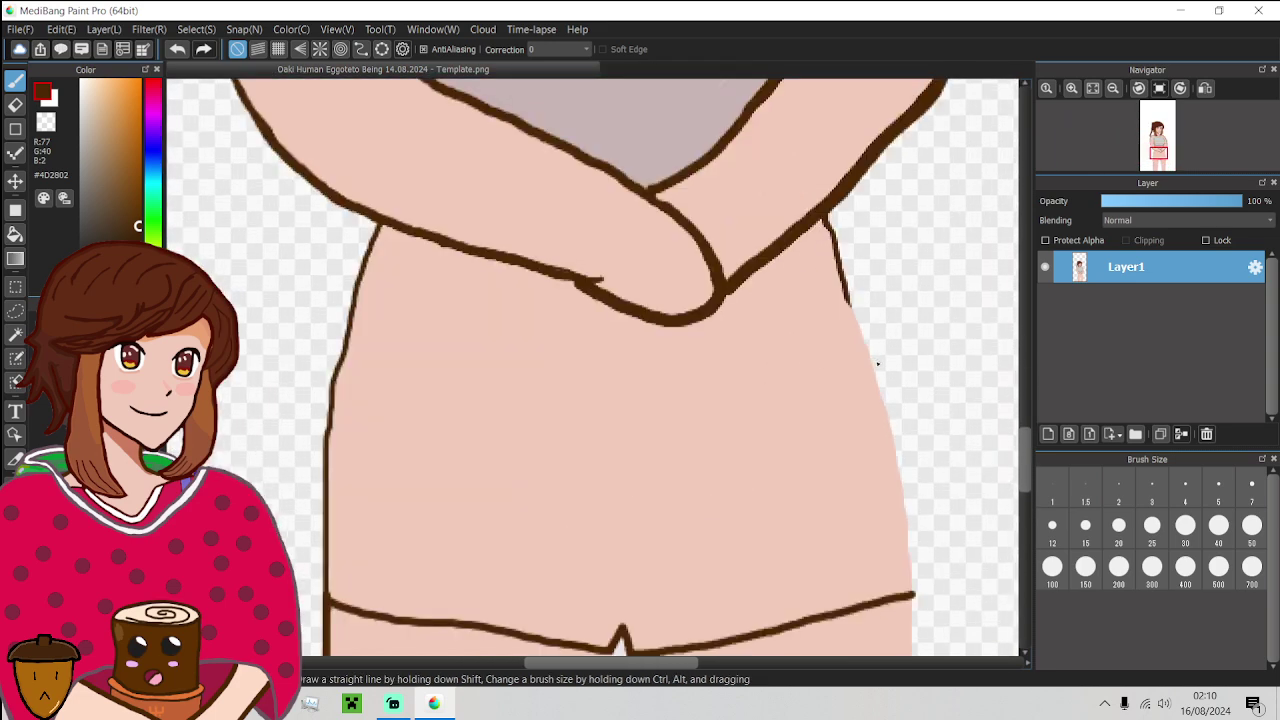
scroll(849, 304, "down", 1)
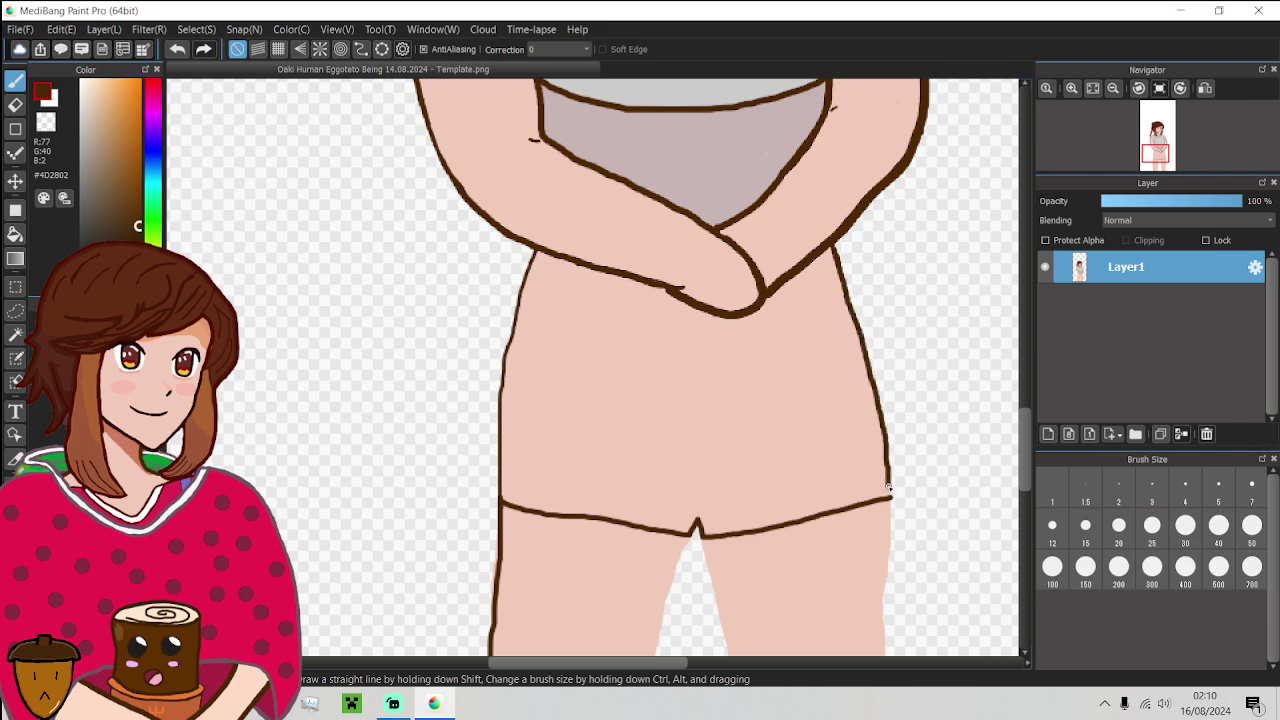
scroll(801, 467, "down", 1)
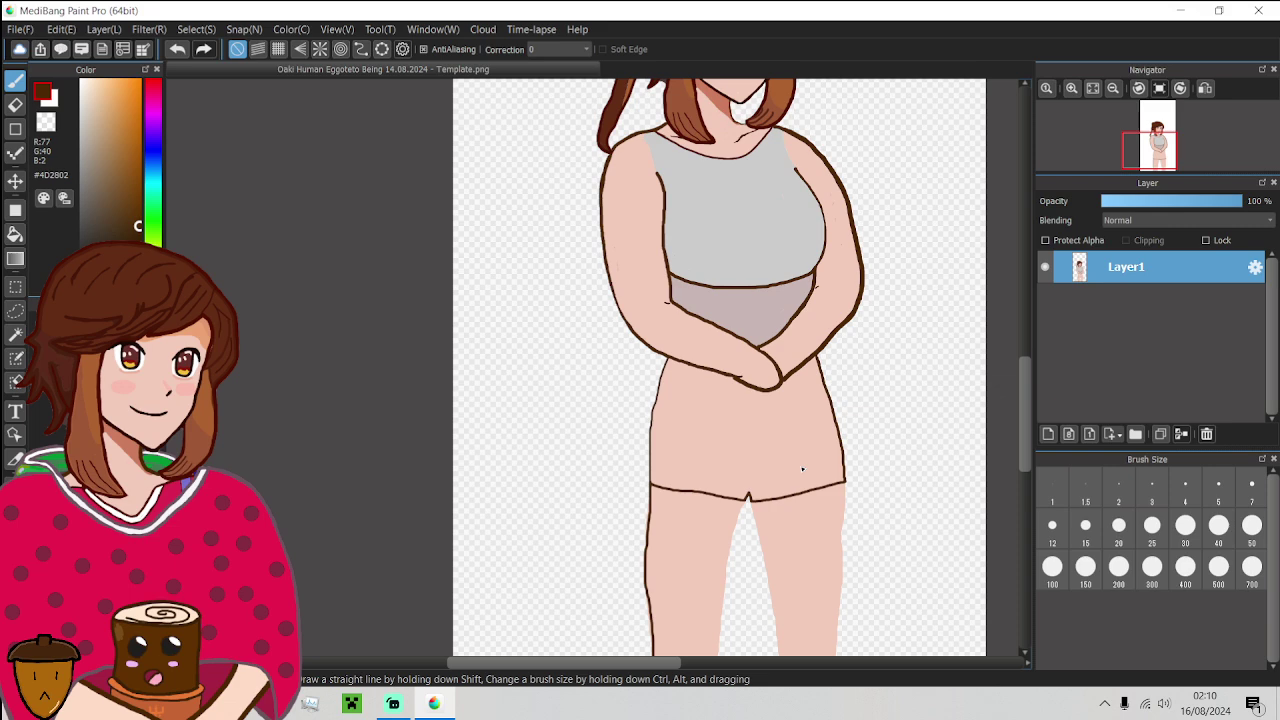
Try filling the shorts area with the greyish pink sampled from the midriff
left_click(741, 316, "alt")
key("g")
left_click(754, 418)
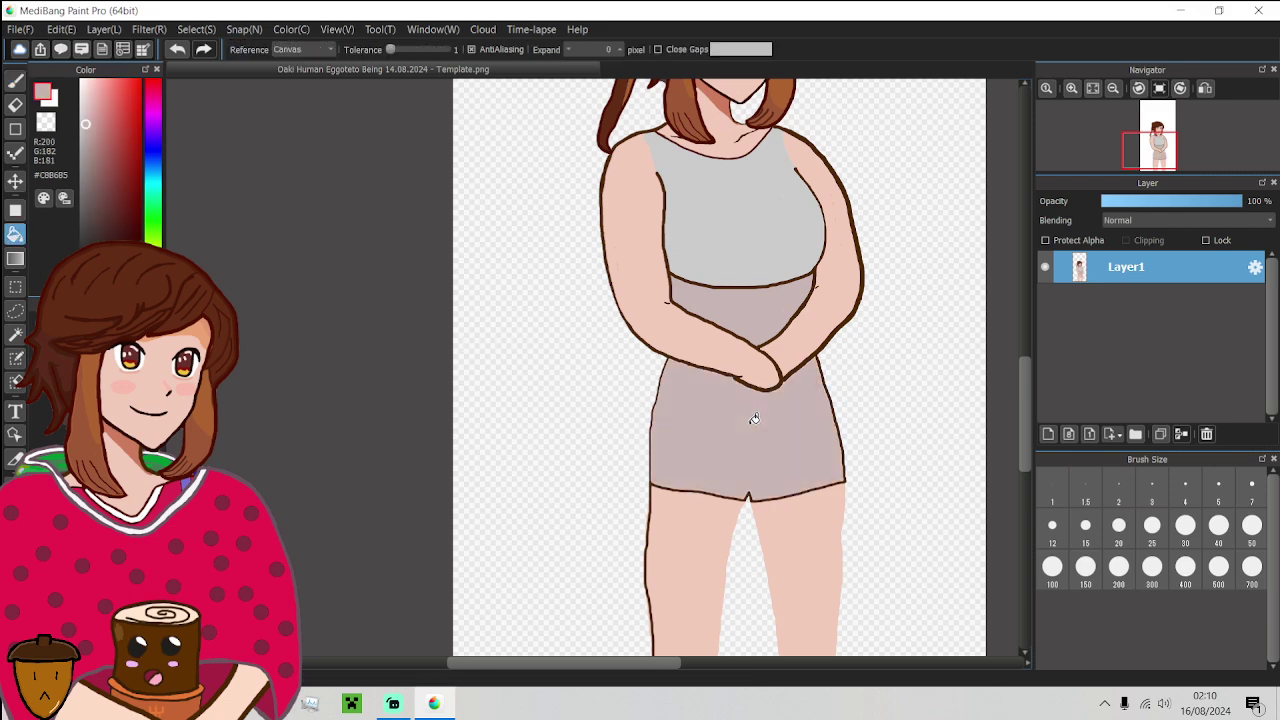
scroll(754, 418, "down", 1)
scroll(785, 450, "up", 3)
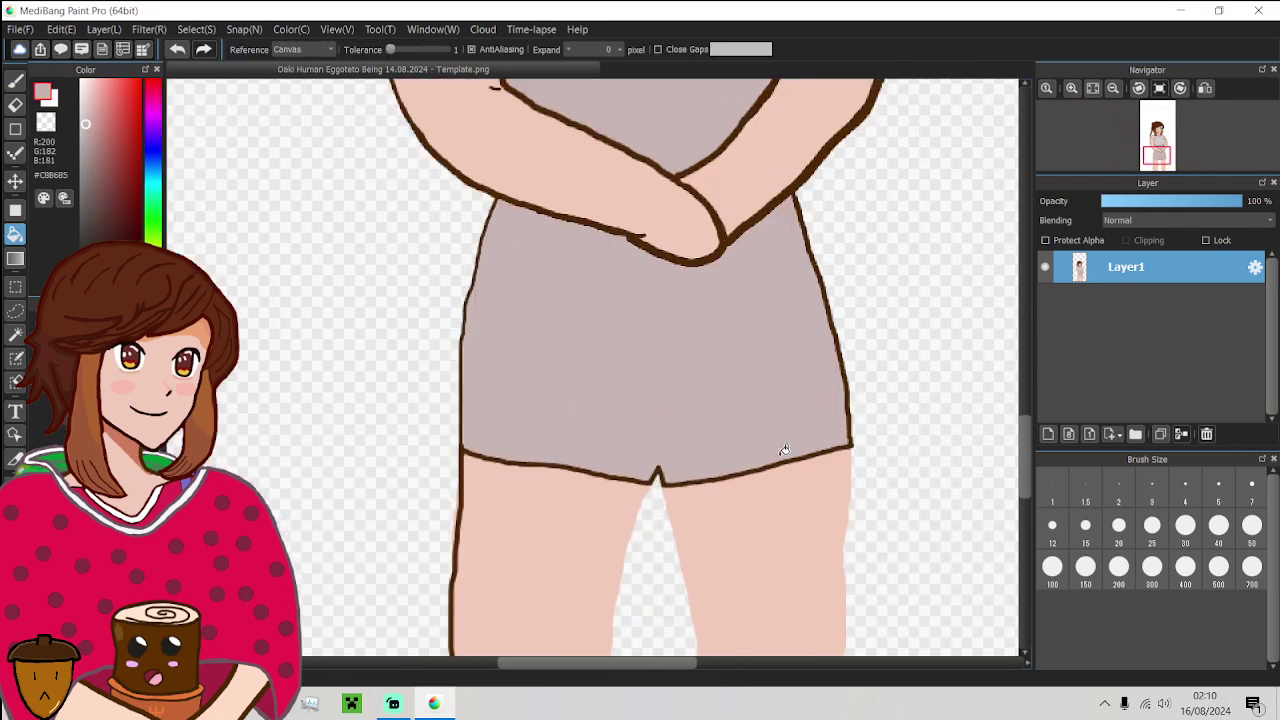
left_click(175, 57)
Fill the shorts area with dark grey #696969
left_click(80, 204)
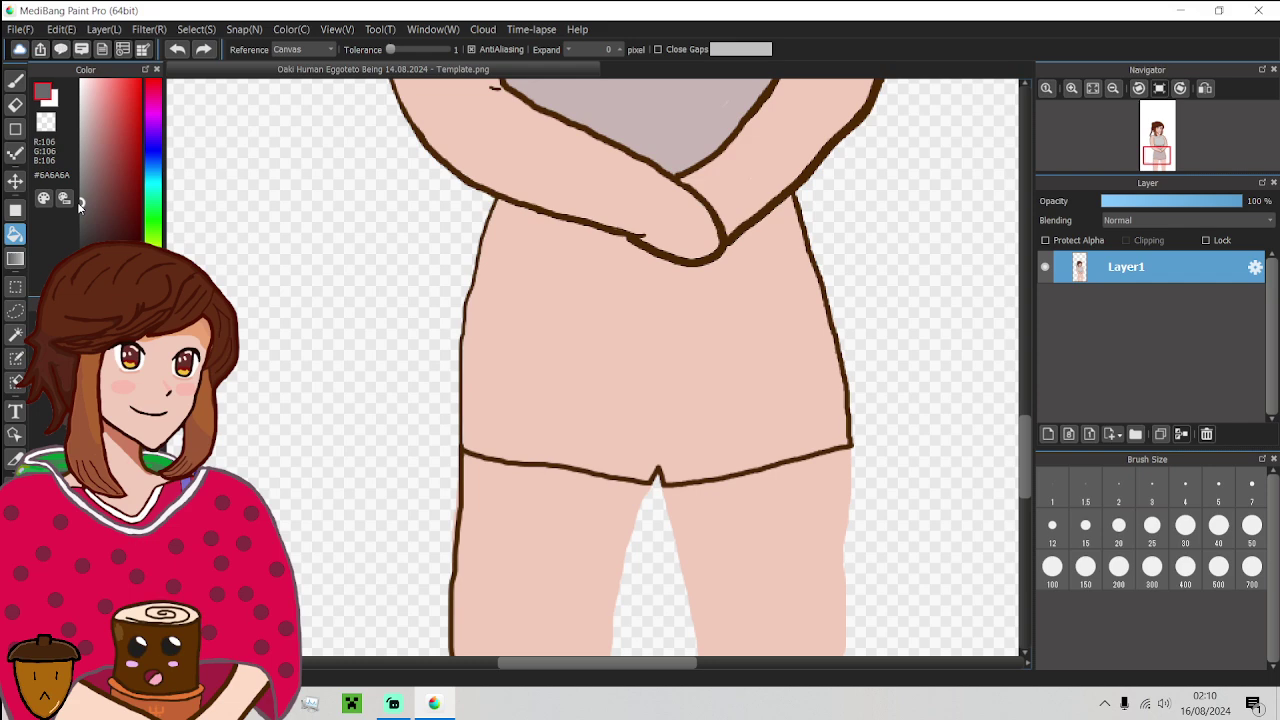
left_click(598, 347)
scroll(598, 348, "down", 3)
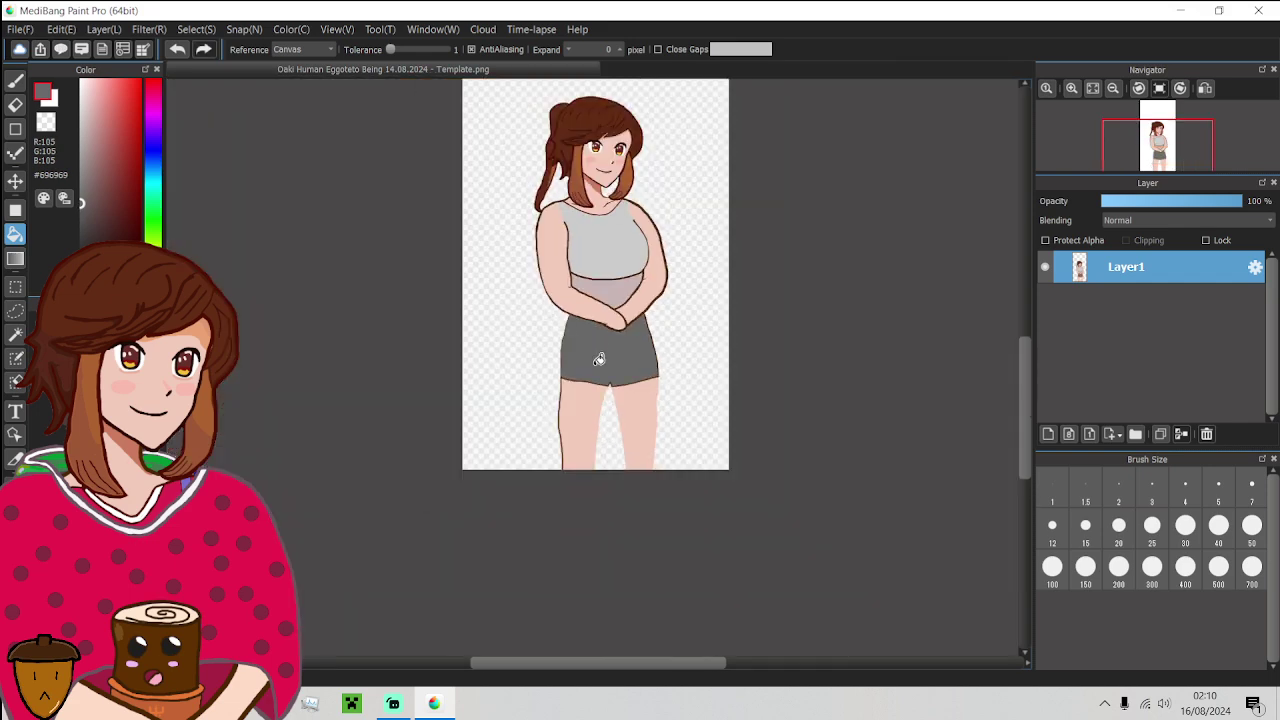
scroll(598, 360, "up", 3)
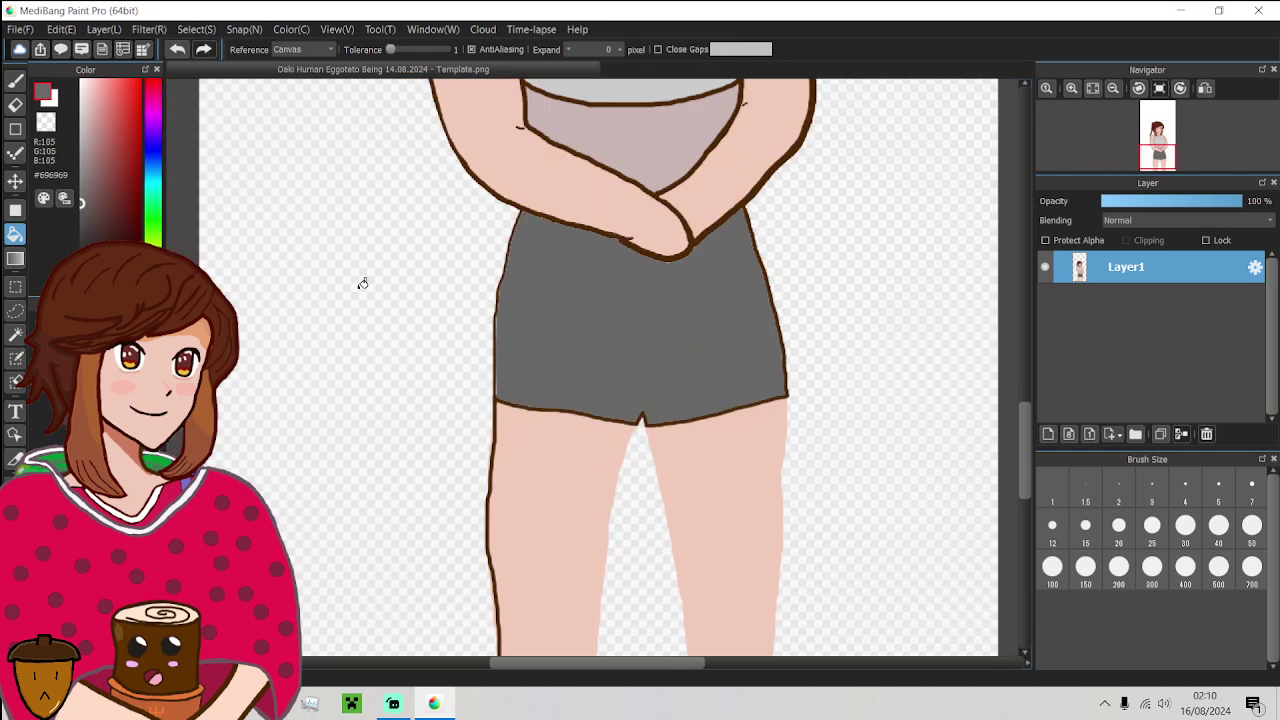
Switch back to the brush, sample the outline colour #4D2802 and set the brush size to 7
left_click(15, 104)
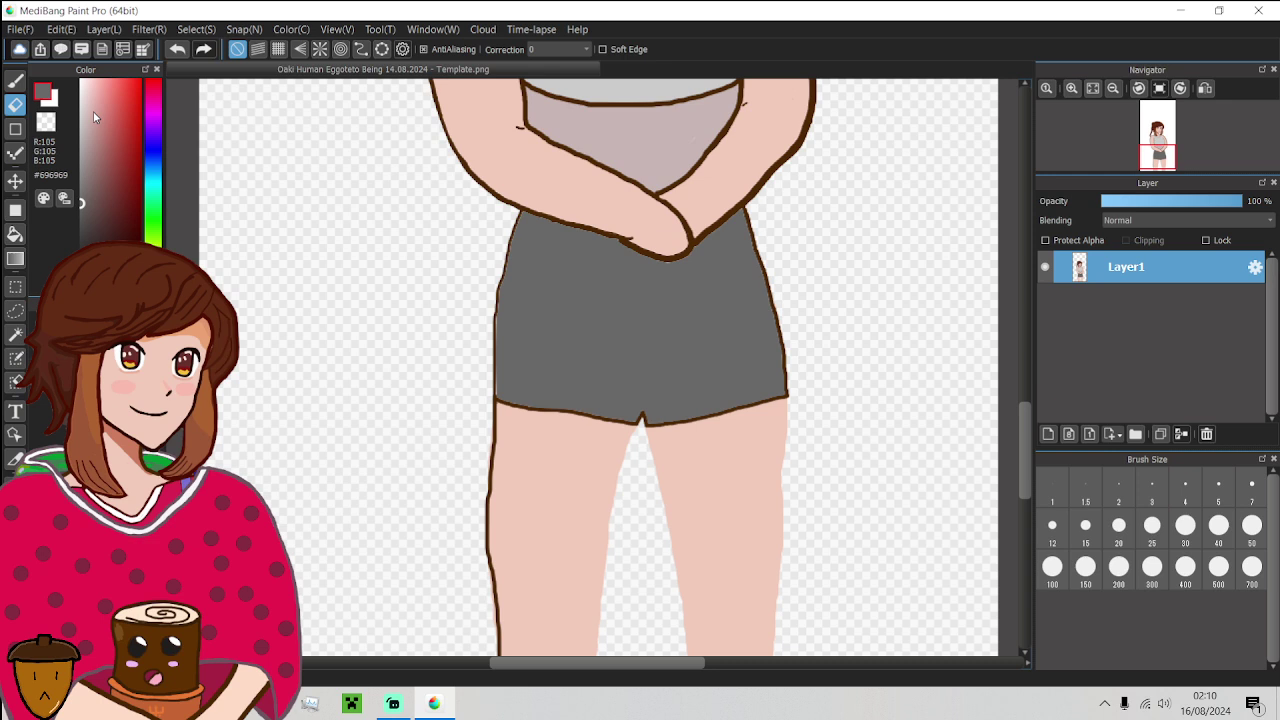
left_click(15, 81)
left_click(521, 217, "alt")
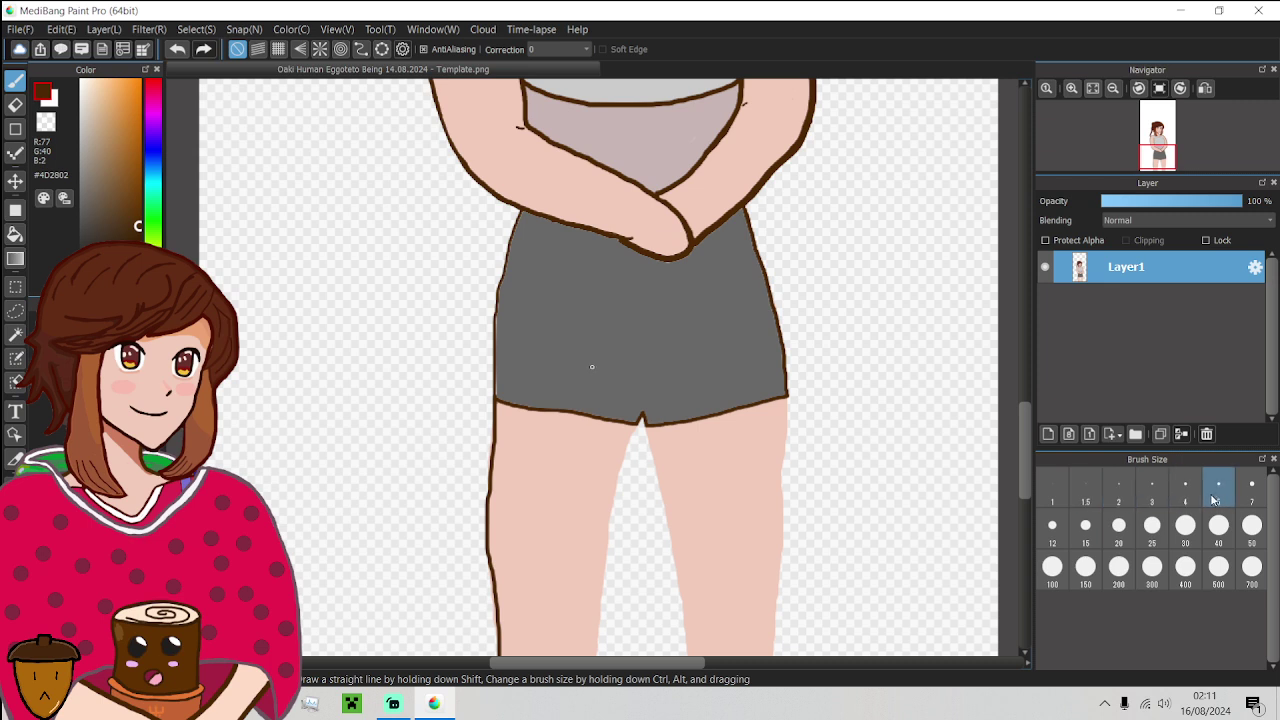
left_click(1253, 498)
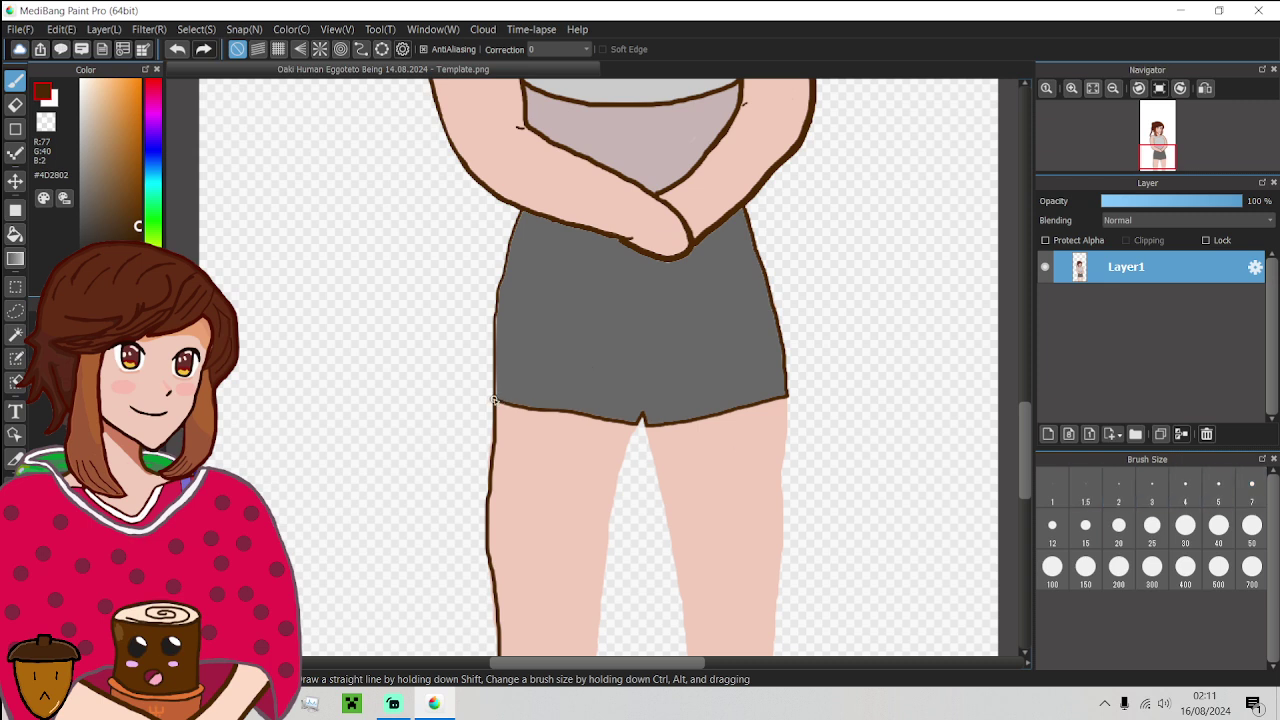
Try to thicken the lower part of the shorts' left side line, then undo the strokes
key("ctrl+z")
left_click_drag(497, 388, 498, 344)
key("ctrl+z")
key("ctrl+z")
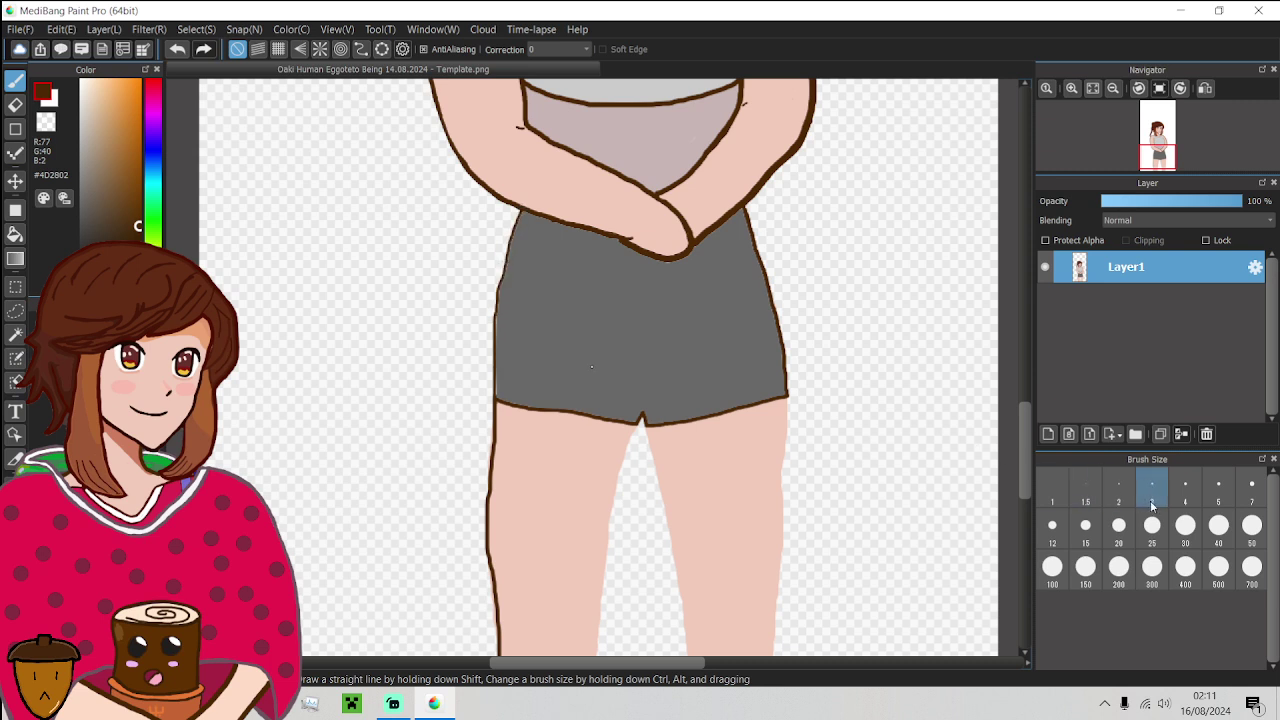
With brush size 7, retrace the shorts' side lines and hem in #4D2802 to thicken the outline
left_click(1056, 530)
left_click(1263, 486)
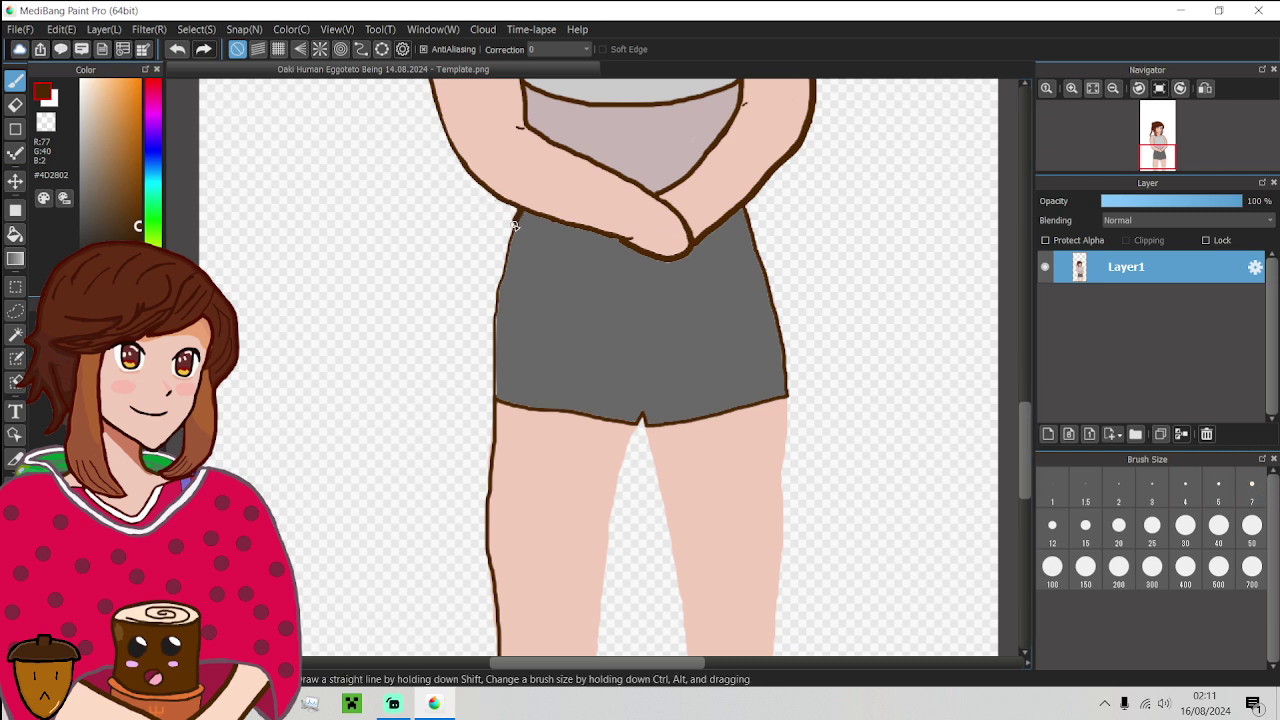
left_click_drag(514, 225, 500, 285)
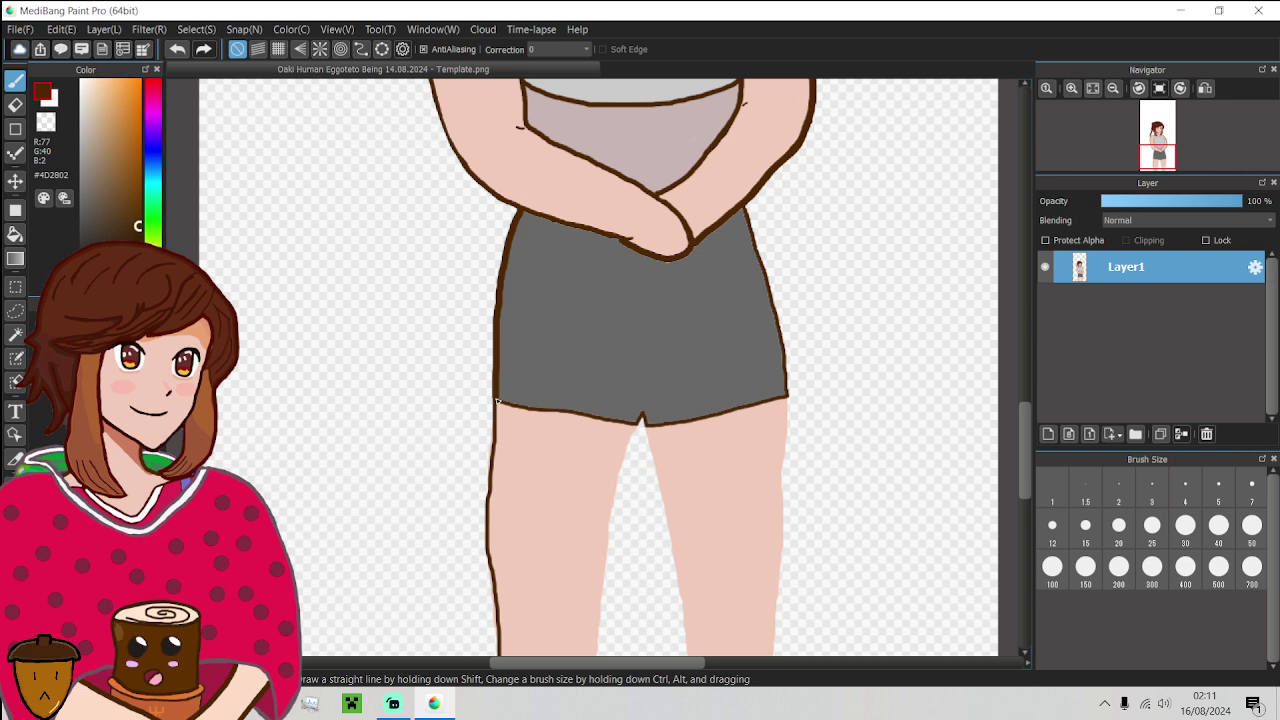
left_click_drag(512, 406, 556, 411)
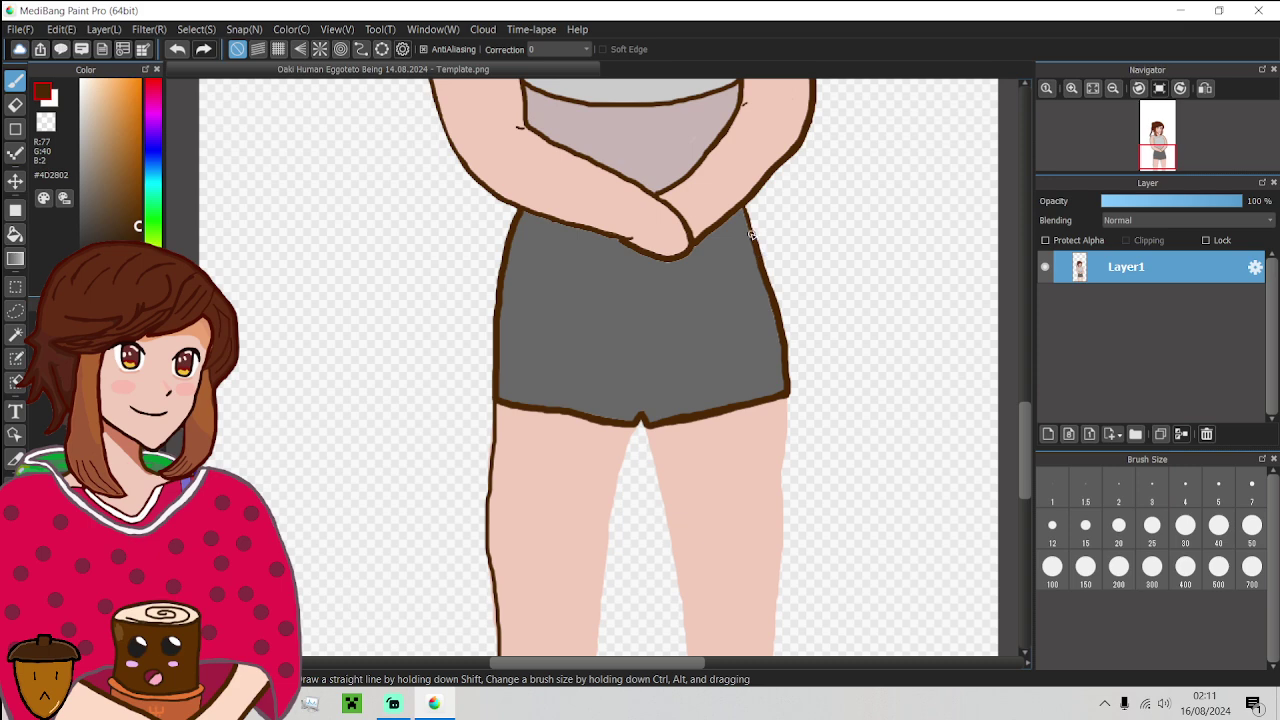
Draw the inner outlines of both legs from the crotch down to the canvas's lower edge in #4D2802
scroll(745, 207, "down", 3)
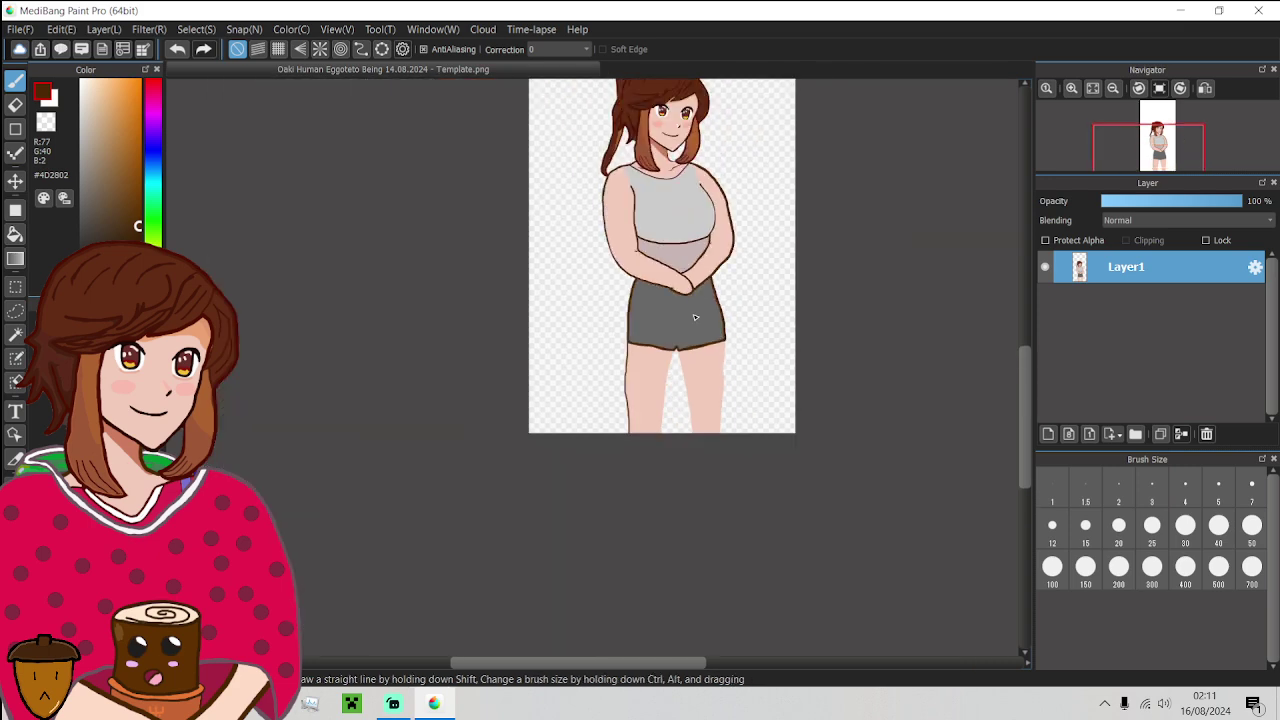
scroll(663, 277, "up", 4)
scroll(660, 170, "up", 1)
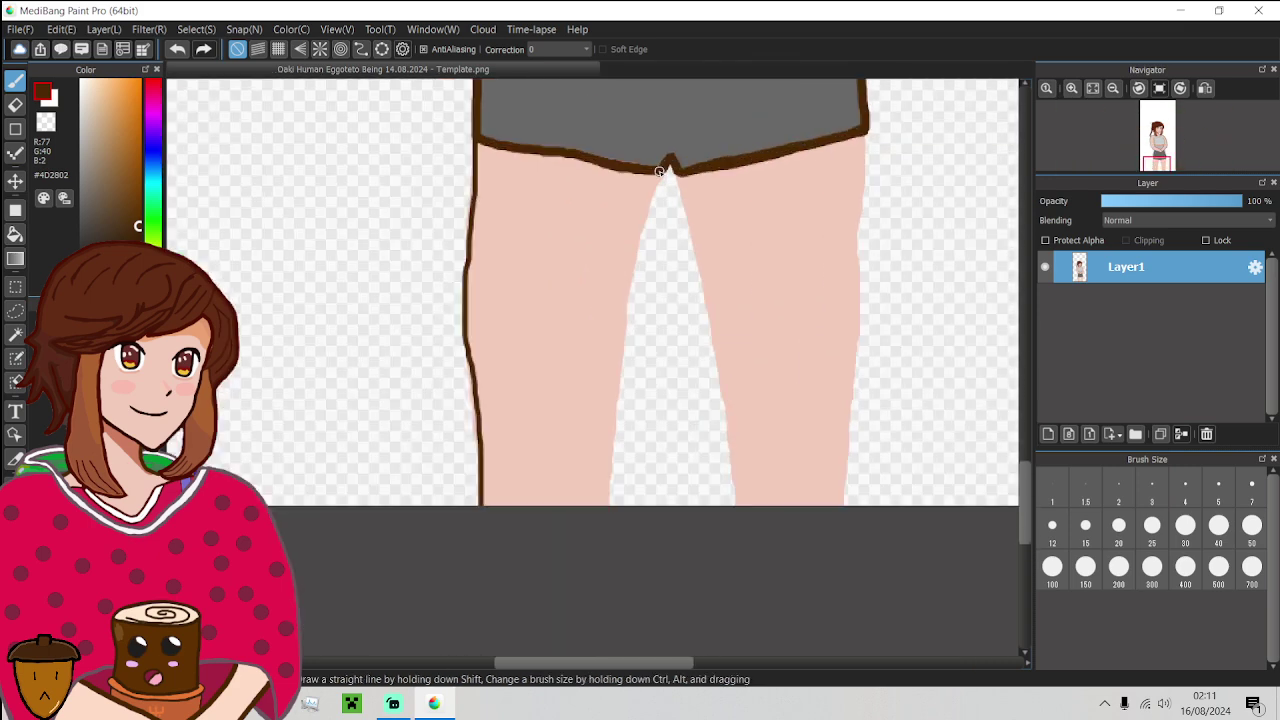
left_click_drag(664, 172, 634, 248)
key("ctrl+z")
mouse_move(661, 175)
left_mouse_down()
mouse_move(636, 238)
mouse_move(604, 505)
left_mouse_up()
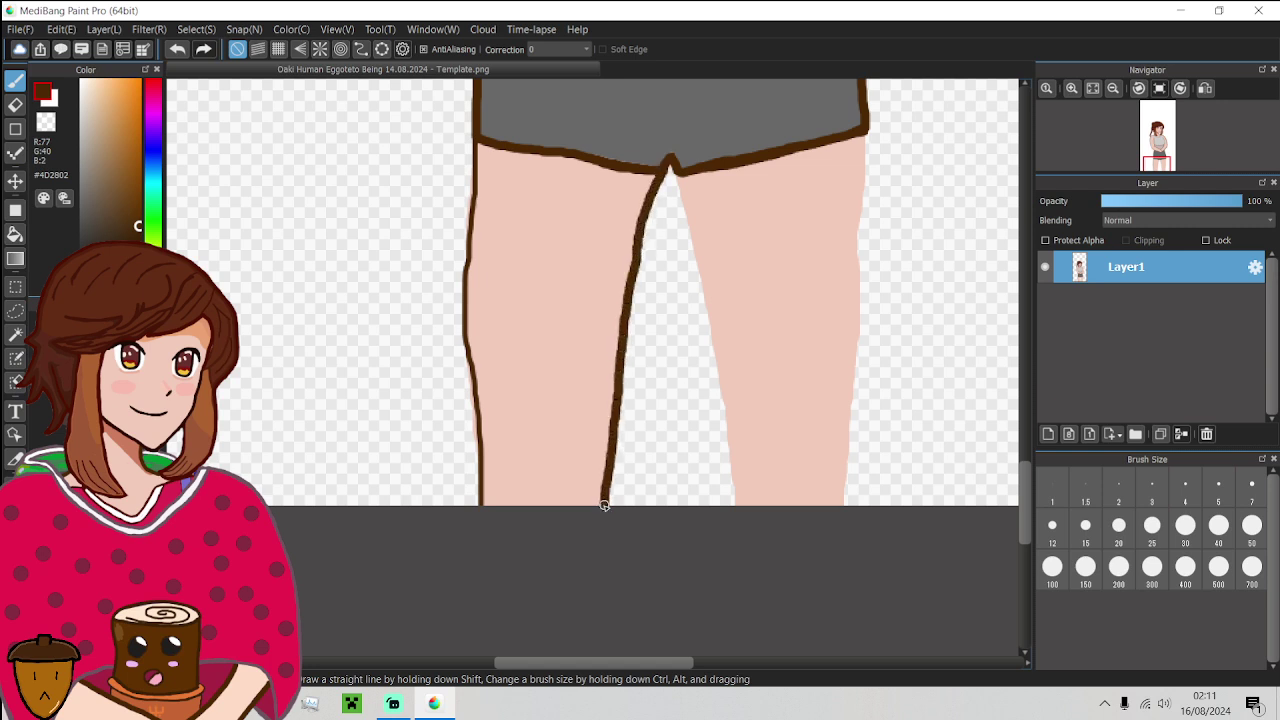
left_click_drag(676, 175, 731, 502)
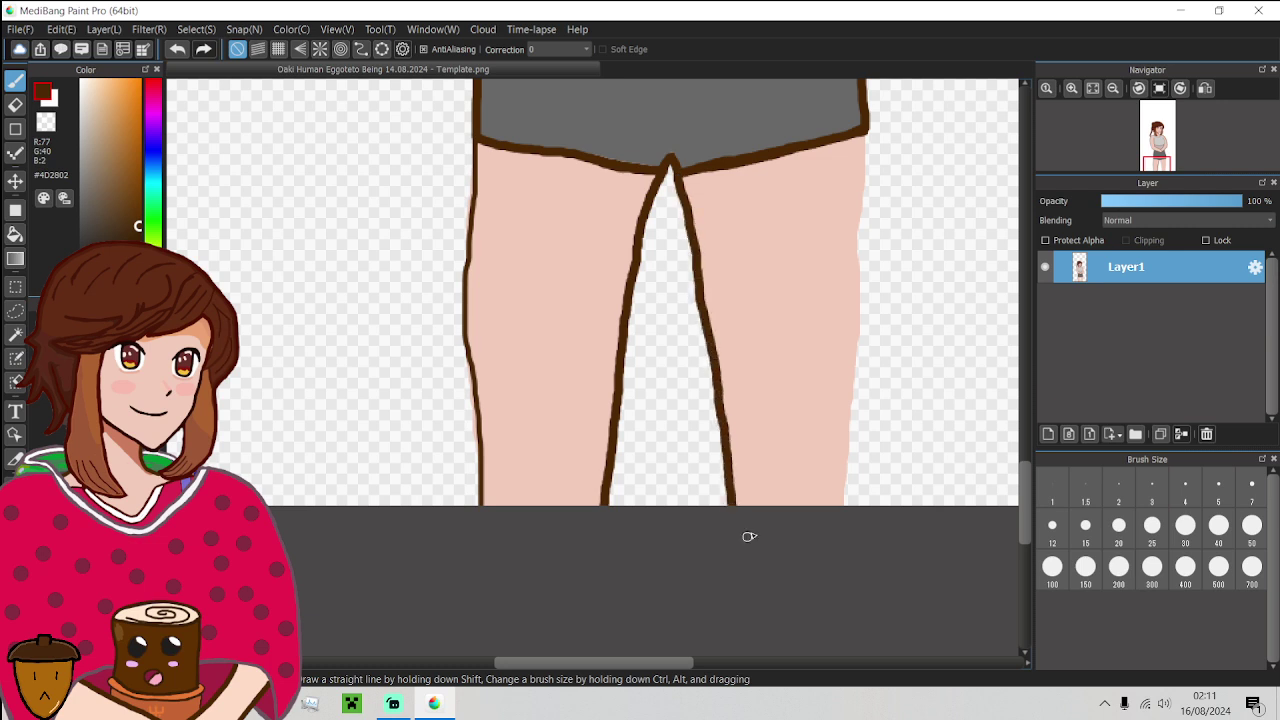
Draw the right leg's outer line from the hem corner to the canvas's lower edge, slightly outside the skin area
left_click_drag(866, 133, 836, 499)
key("ctrl+z")
left_click_drag(867, 133, 870, 210)
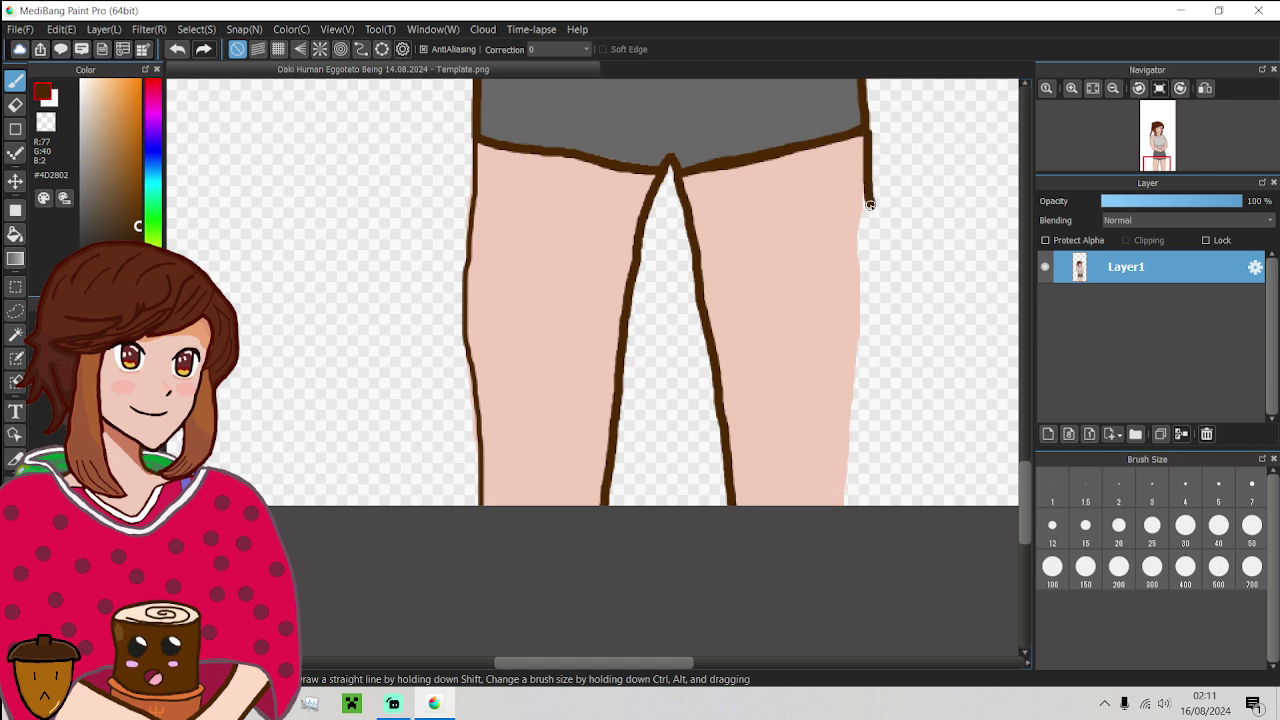
key("ctrl+z")
mouse_move(864, 128)
left_mouse_down()
mouse_move(874, 315)
mouse_move(857, 526)
left_mouse_up()
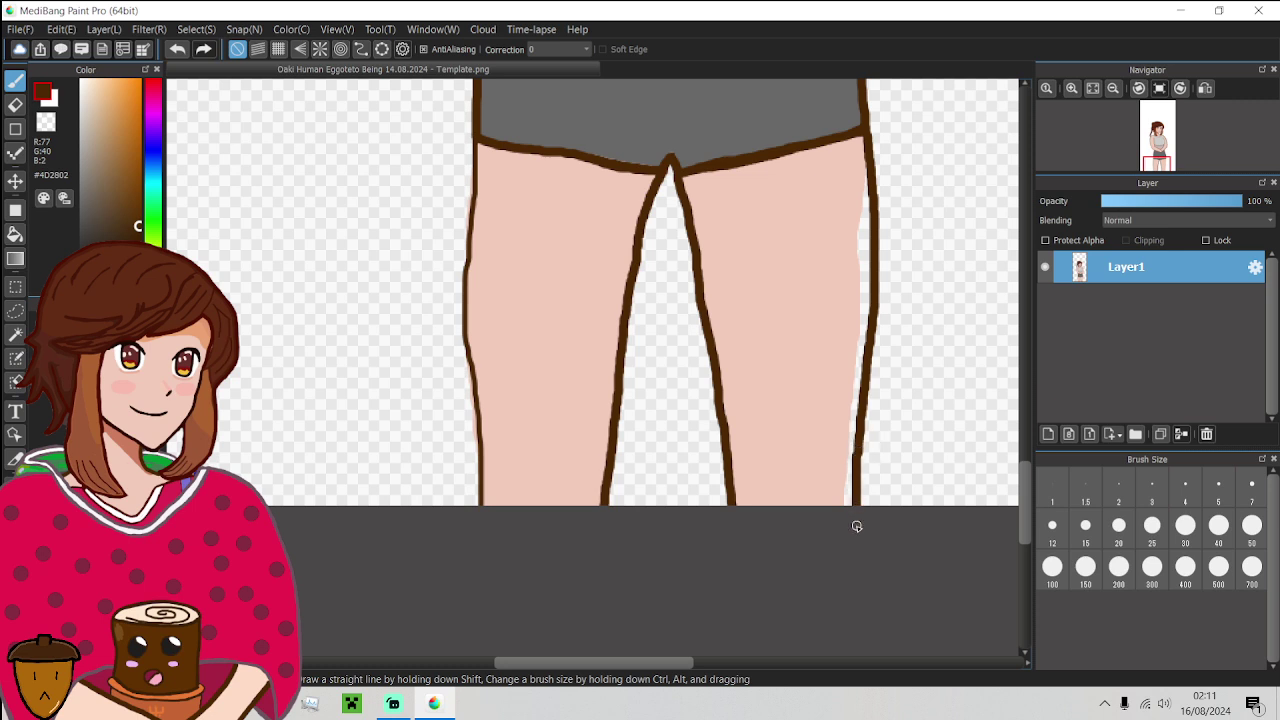
Fill the gap inside the right leg's outer line with the sampled skin colour #F1CABB
left_click(840, 298, "alt")
left_click(15, 235)
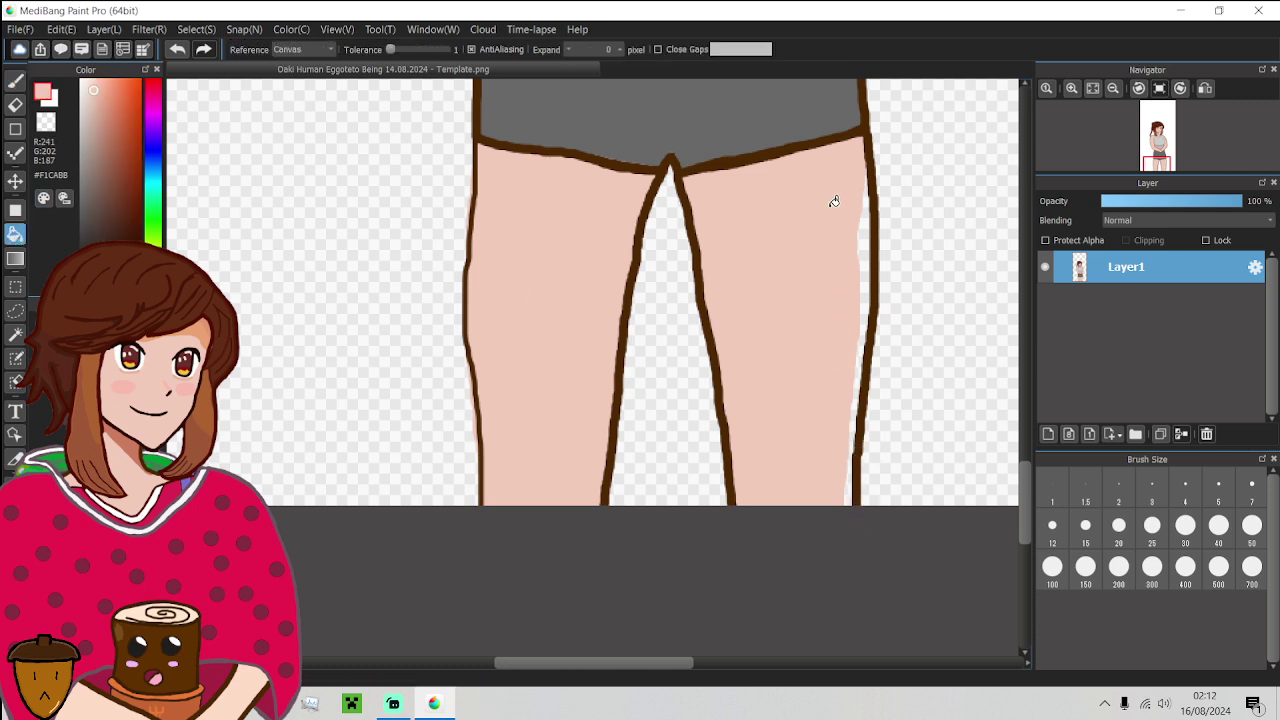
left_click(870, 239)
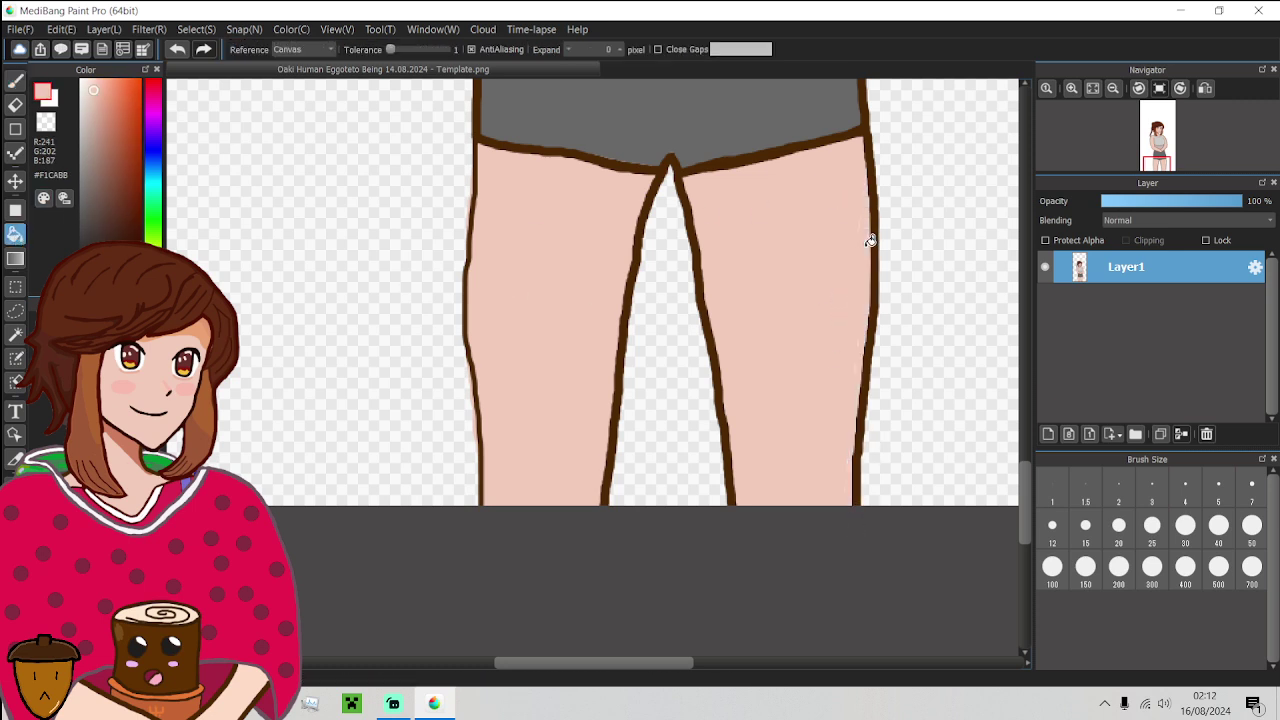
Sample the outline colour #4D2802 and brush over the left leg's outer line from the hem downward to thicken it
left_click(16, 82)
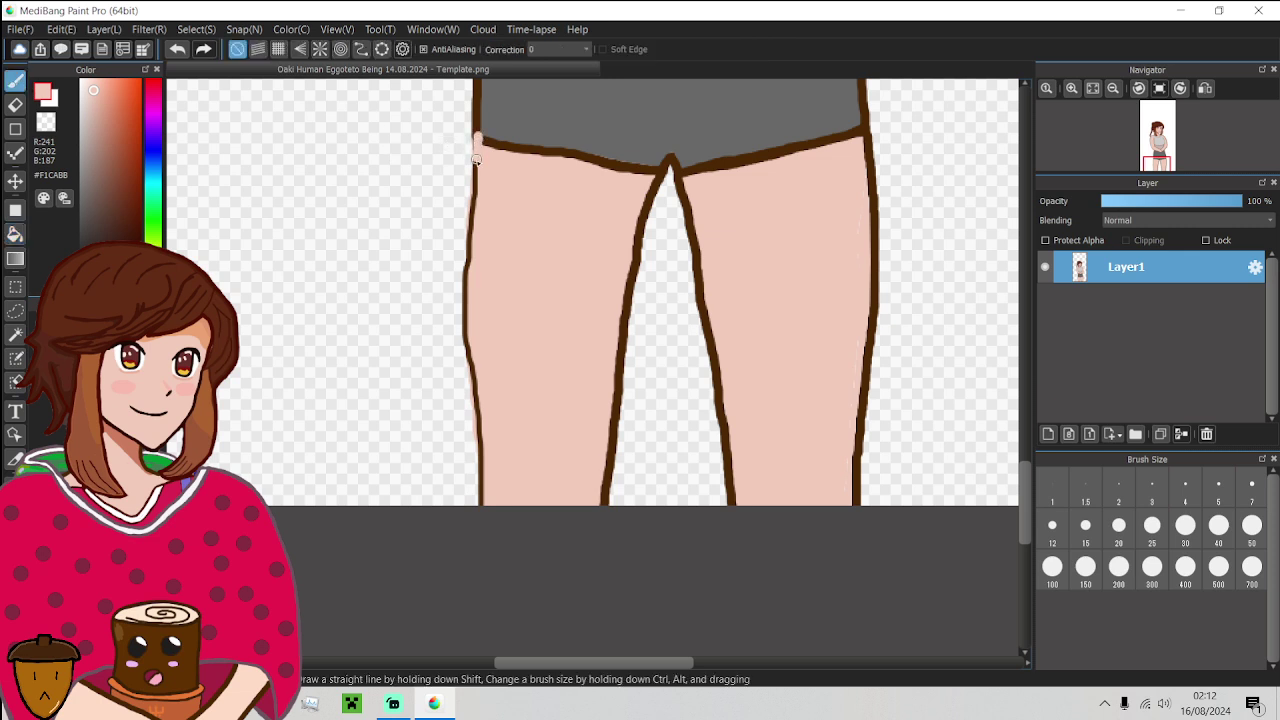
left_click(477, 140, "alt")
left_click_drag(474, 134, 470, 266)
key("ctrl+z")
left_click_drag(477, 132, 472, 196)
key("ctrl+z")
mouse_move(476, 138)
left_mouse_down()
mouse_move(463, 326)
mouse_move(474, 517)
mouse_move(470, 400)
left_mouse_up()
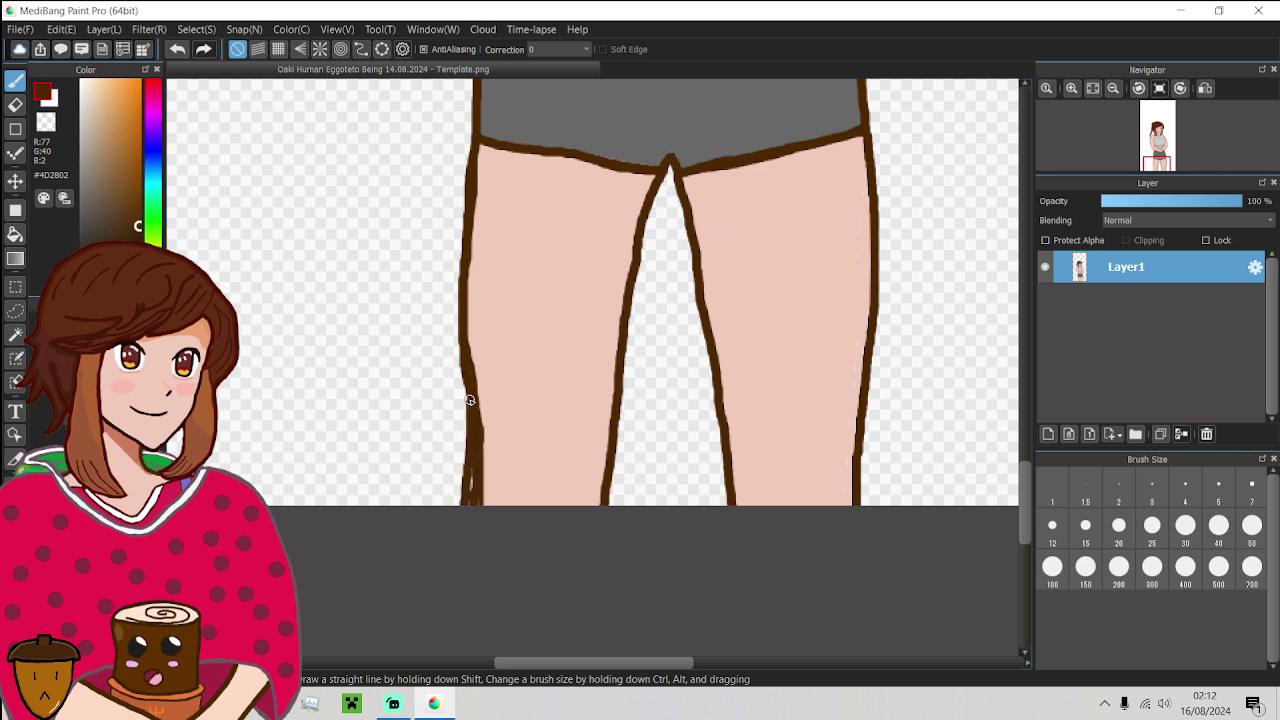
Try to cover the extra inner line along the lower left leg with the sampled skin colour #F1CABB
left_click(475, 322, "alt")
scroll(475, 322, "up", 2)
mouse_move(472, 328)
left_mouse_down()
mouse_move(487, 500)
mouse_move(470, 600)
mouse_move(486, 527)
mouse_move(474, 508)
mouse_move(466, 603)
mouse_move(481, 515)
mouse_move(474, 283)
left_mouse_up()
key("ctrl+z")
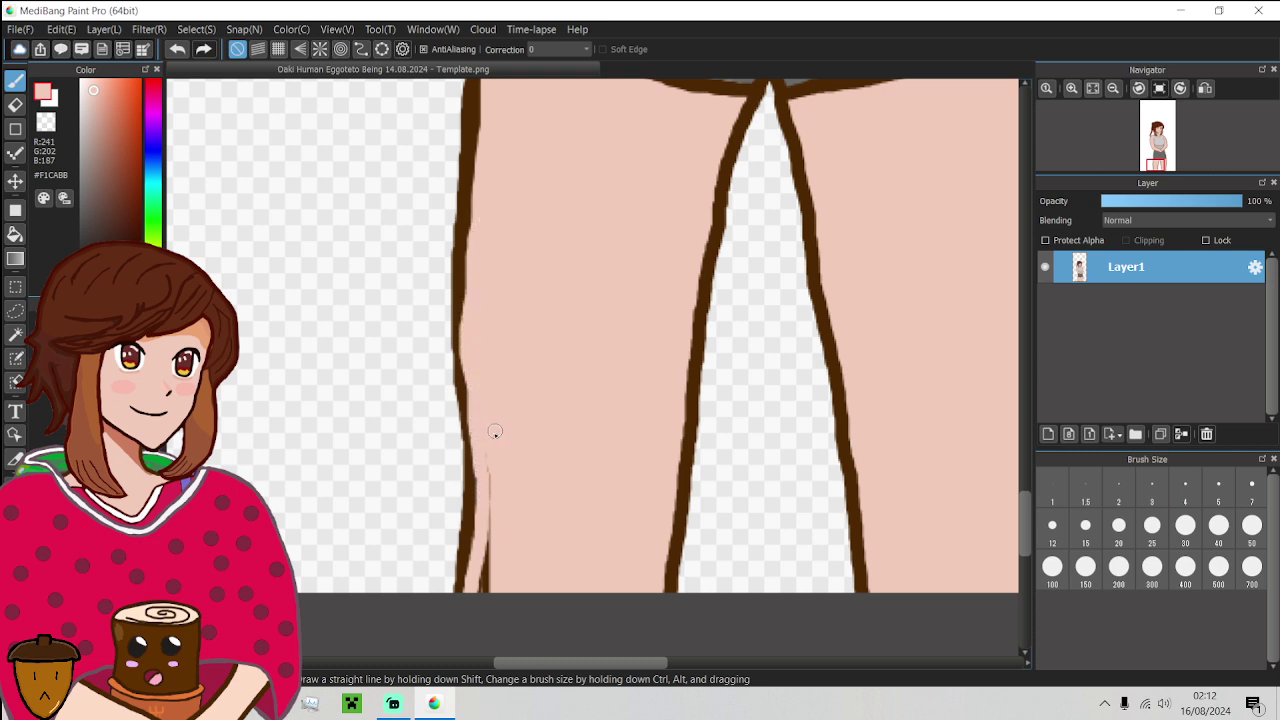
mouse_move(494, 431)
left_mouse_down()
mouse_move(471, 609)
mouse_move(485, 564)
mouse_move(482, 633)
mouse_move(495, 549)
mouse_move(466, 604)
mouse_move(479, 390)
mouse_move(458, 377)
mouse_move(470, 487)
mouse_move(453, 604)
mouse_move(469, 508)
mouse_move(456, 368)
mouse_move(470, 124)
left_mouse_up()
key("ctrl+z")
Sample #4D2802 again and redraw the left leg's lower outer line, angled slightly outward to the canvas's lower edge
left_click(460, 387, "alt")
key("ctrl+z")
scroll(470, 124, "down", 5)
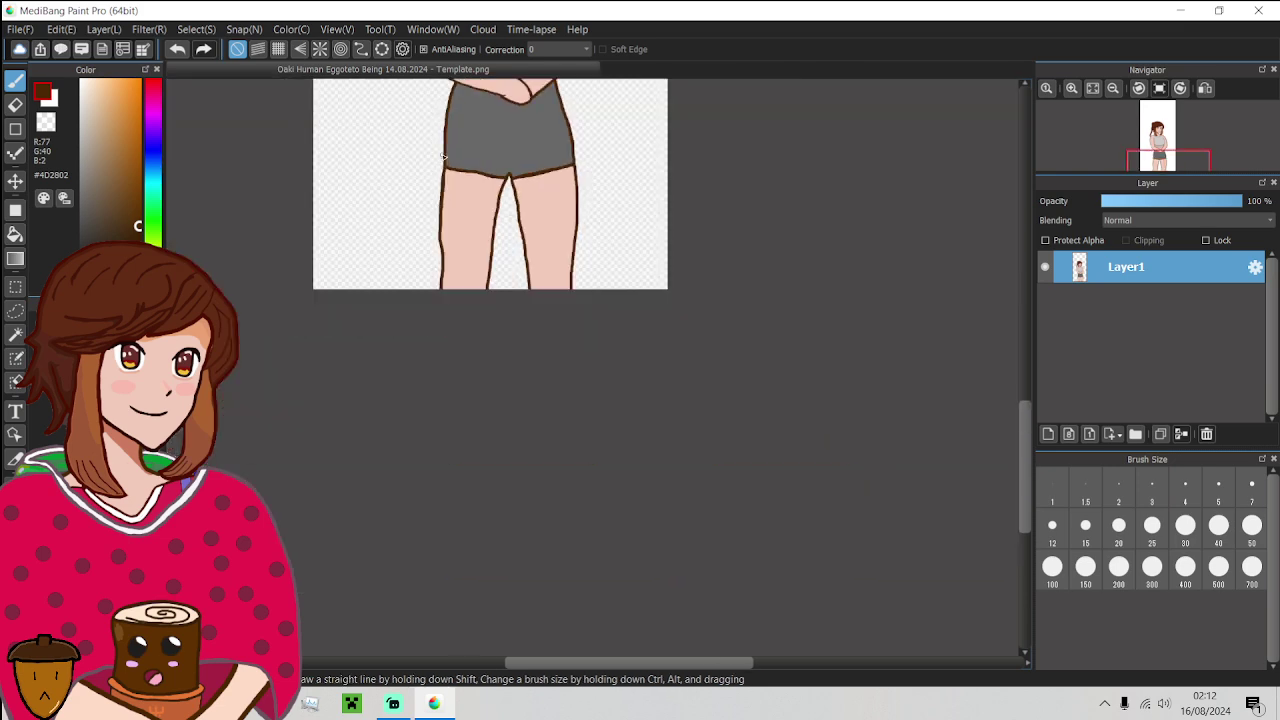
scroll(445, 165, "up", 4)
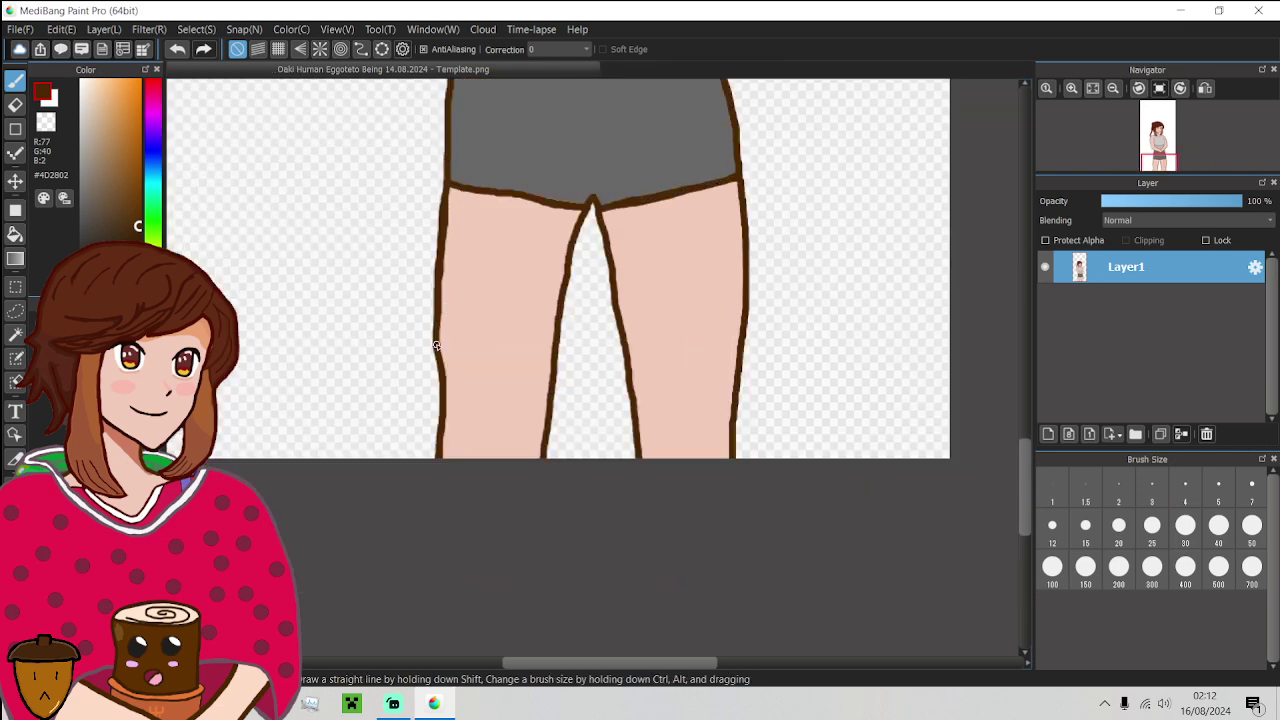
left_click_drag(435, 355, 423, 479)
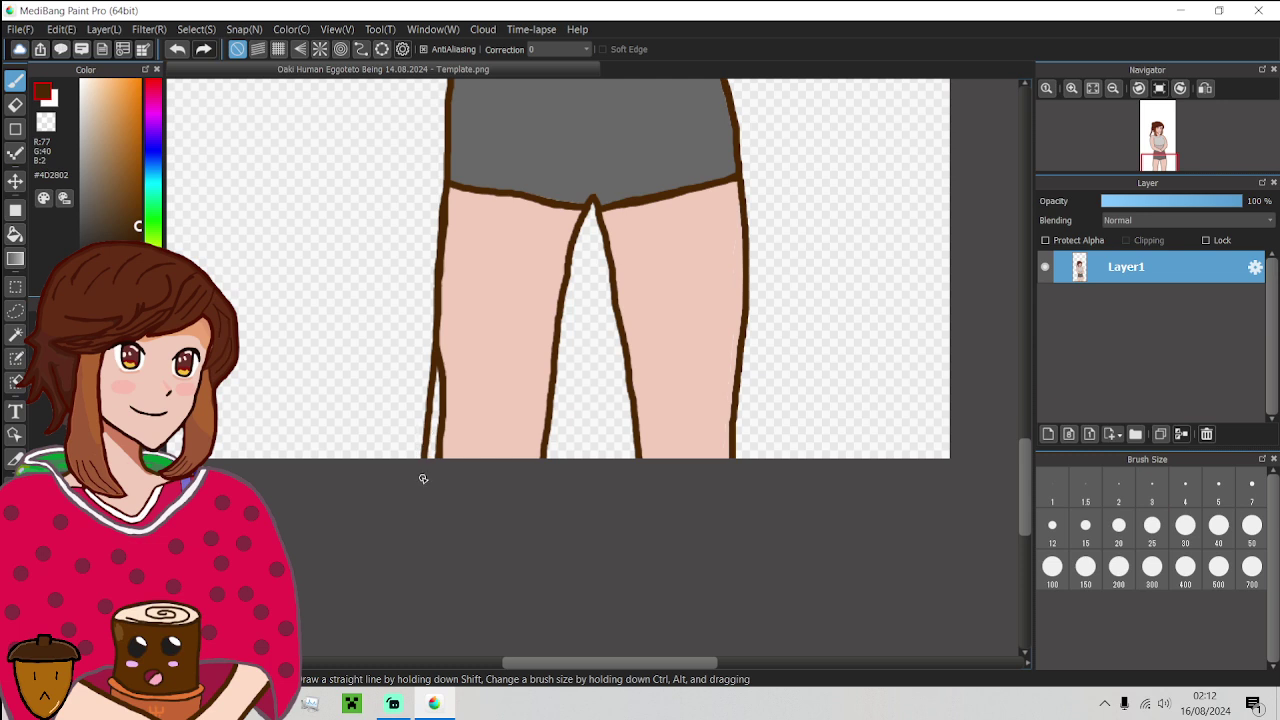
key("ctrl+z")
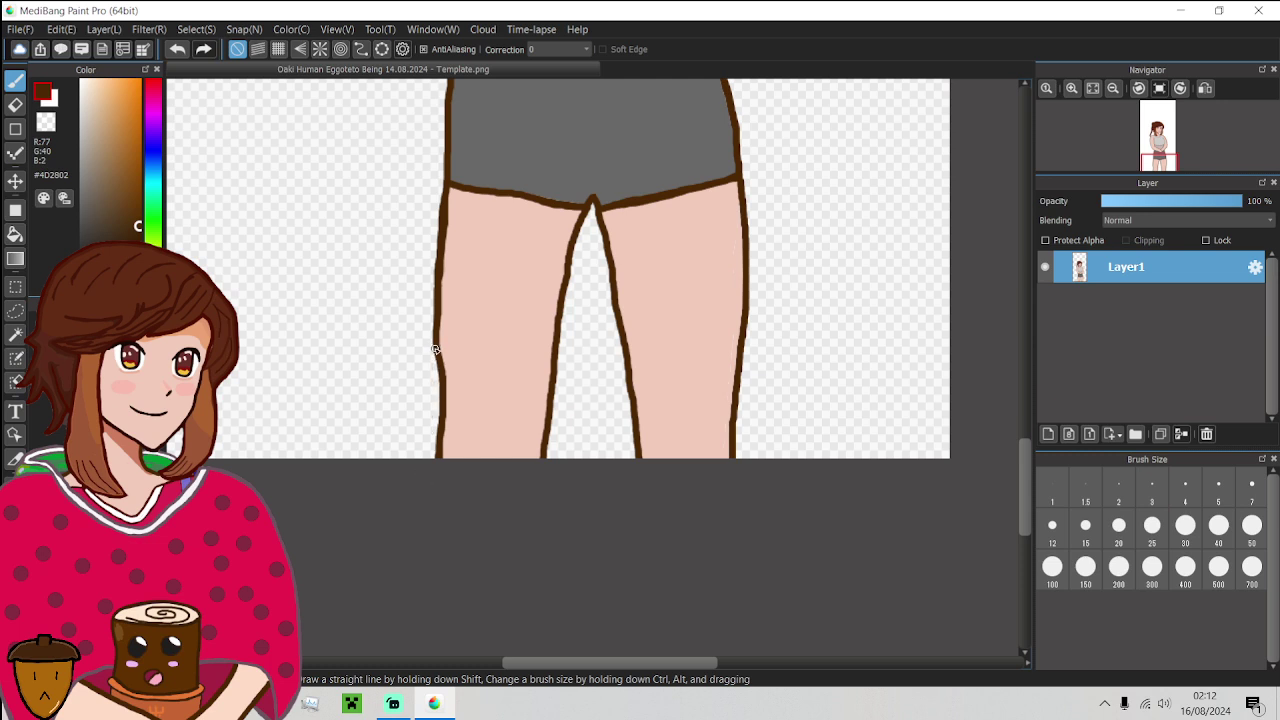
mouse_move(436, 398)
left_mouse_down()
mouse_move(420, 502)
mouse_move(433, 410)
left_mouse_up()
key("ctrl+z")
Sample the skin colour #F1CABB and paint over the old inner line and gap along the lower left leg
left_click(450, 349, "alt")
scroll(450, 350, "up", 2)
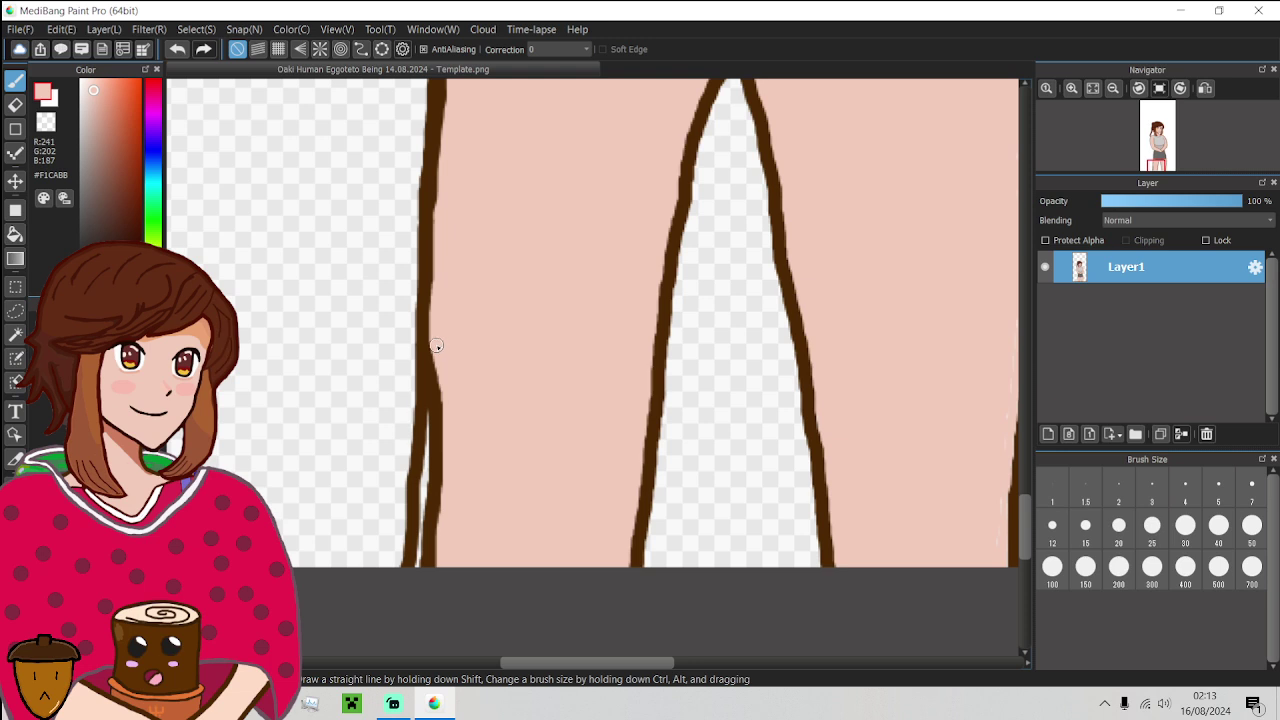
left_click_drag(436, 345, 424, 476)
key("ctrl+z")
mouse_move(438, 341)
left_mouse_down()
mouse_move(423, 569)
mouse_move(440, 394)
left_mouse_up()
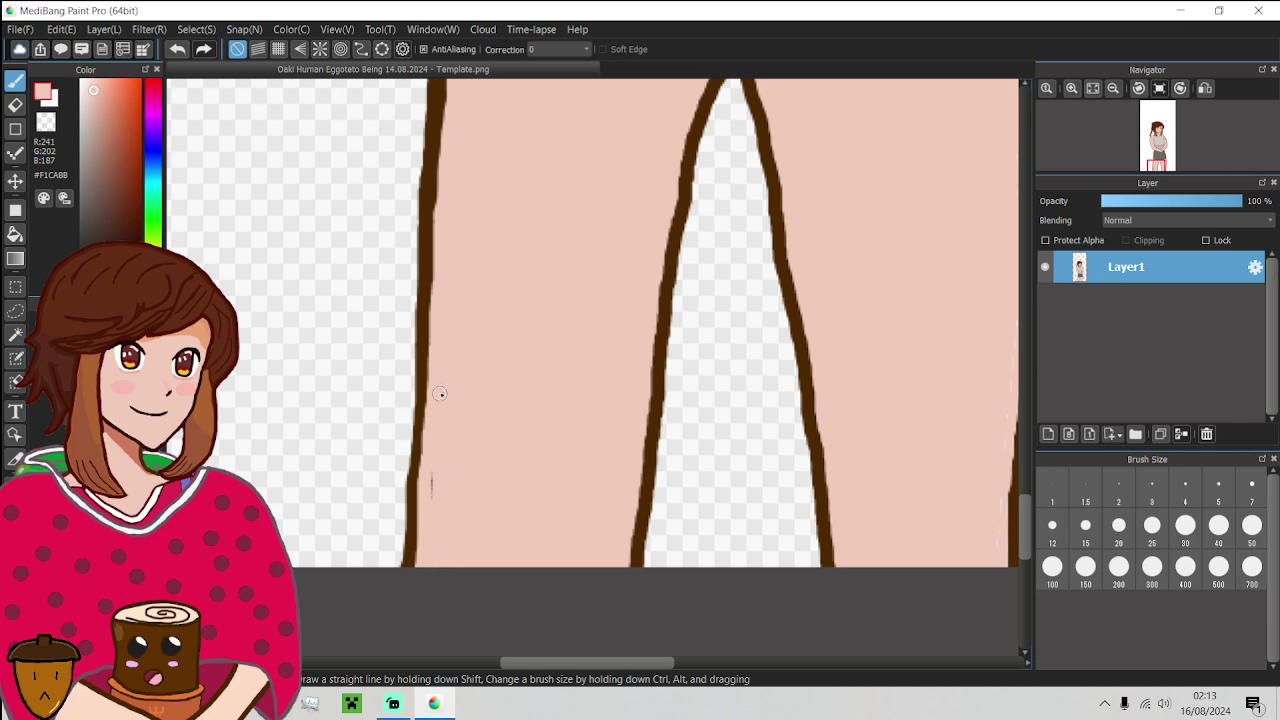
scroll(465, 400, "down", 2)
scroll(440, 440, "up", 2)
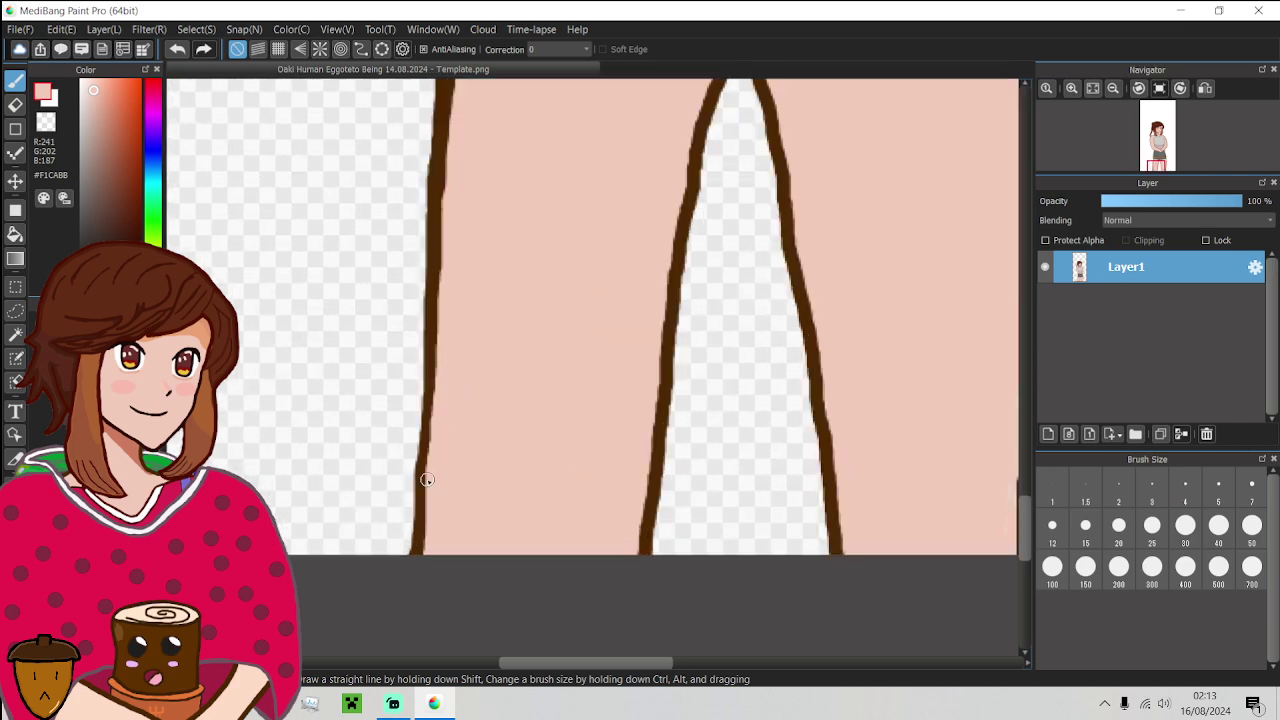
Try to brush over the inner edge of the right leg's lower outer line with the sampled outline colour #4D2802
left_click(421, 483, "alt")
mouse_move(450, 500)
left_mouse_down()
mouse_move(499, 530)
mouse_move(614, 519)
left_mouse_up()
scroll(614, 519, "down", 2)
scroll(740, 518, "up", 3)
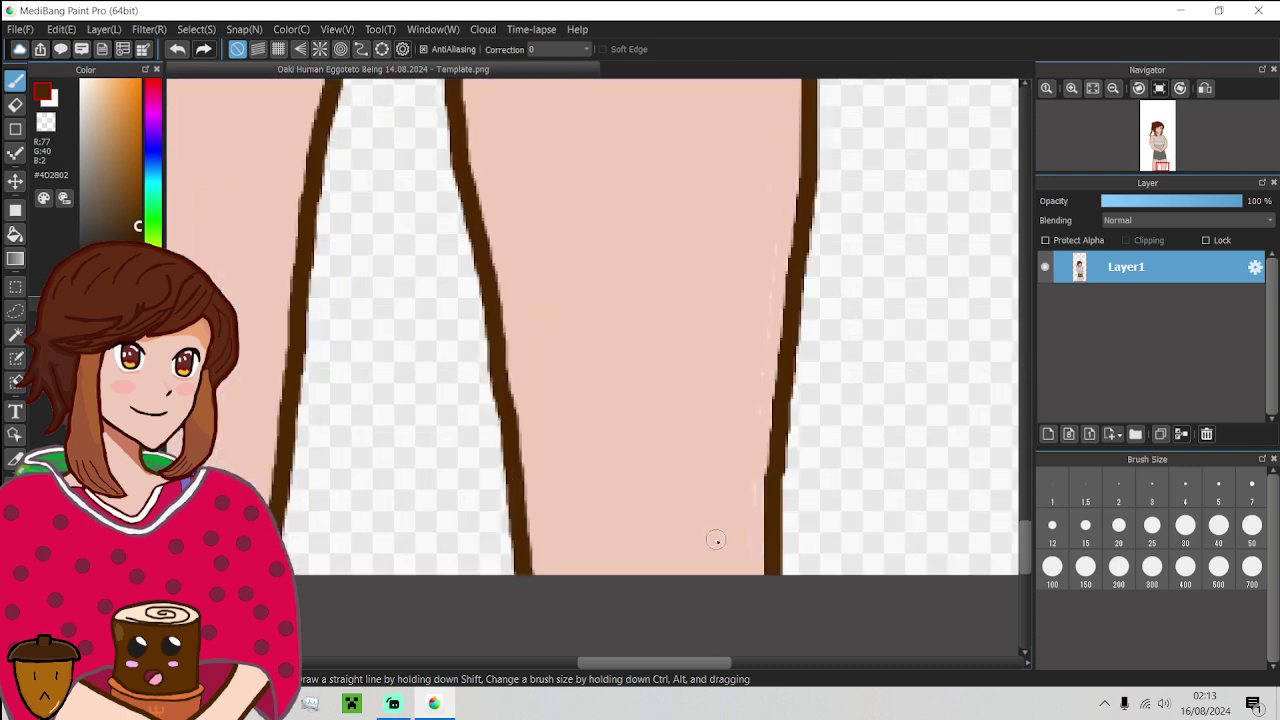
mouse_move(765, 508)
left_mouse_down()
mouse_move(735, 538)
mouse_move(647, 571)
mouse_move(573, 578)
mouse_move(493, 526)
mouse_move(577, 564)
mouse_move(703, 549)
mouse_move(757, 489)
left_mouse_up()
key("ctrl+z")
Review the shorts and legs, sample the skin colour #F1CABB near the neckline and switch to the Bucket tool
scroll(750, 490, "down", 3)
scroll(747, 490, "down", 2)
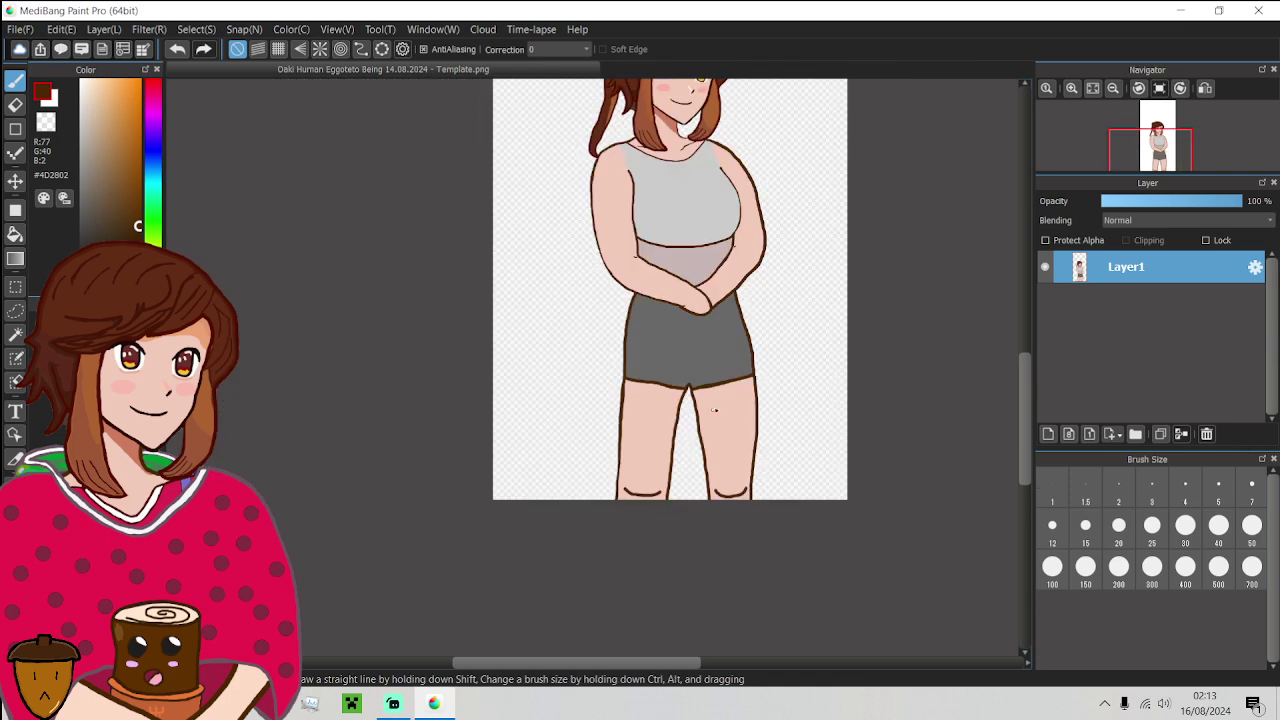
scroll(723, 417, "up", 3)
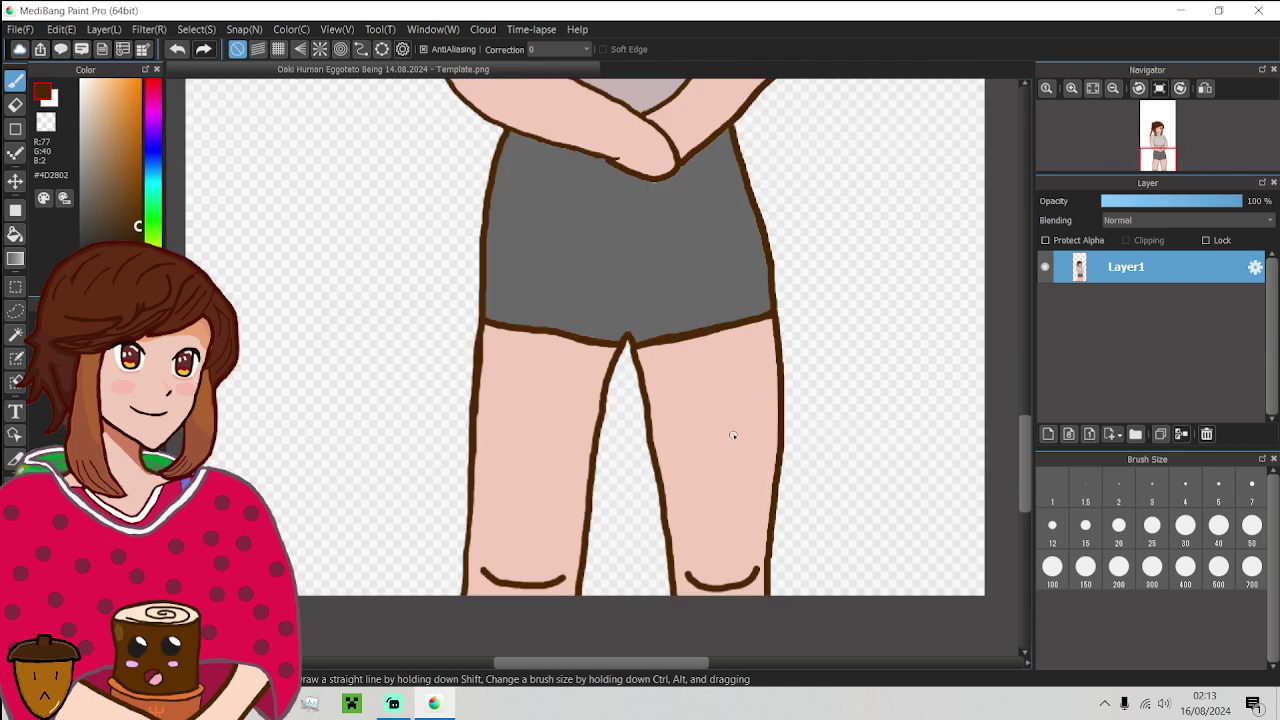
scroll(672, 272, "down", 1)
scroll(660, 165, "down", 2)
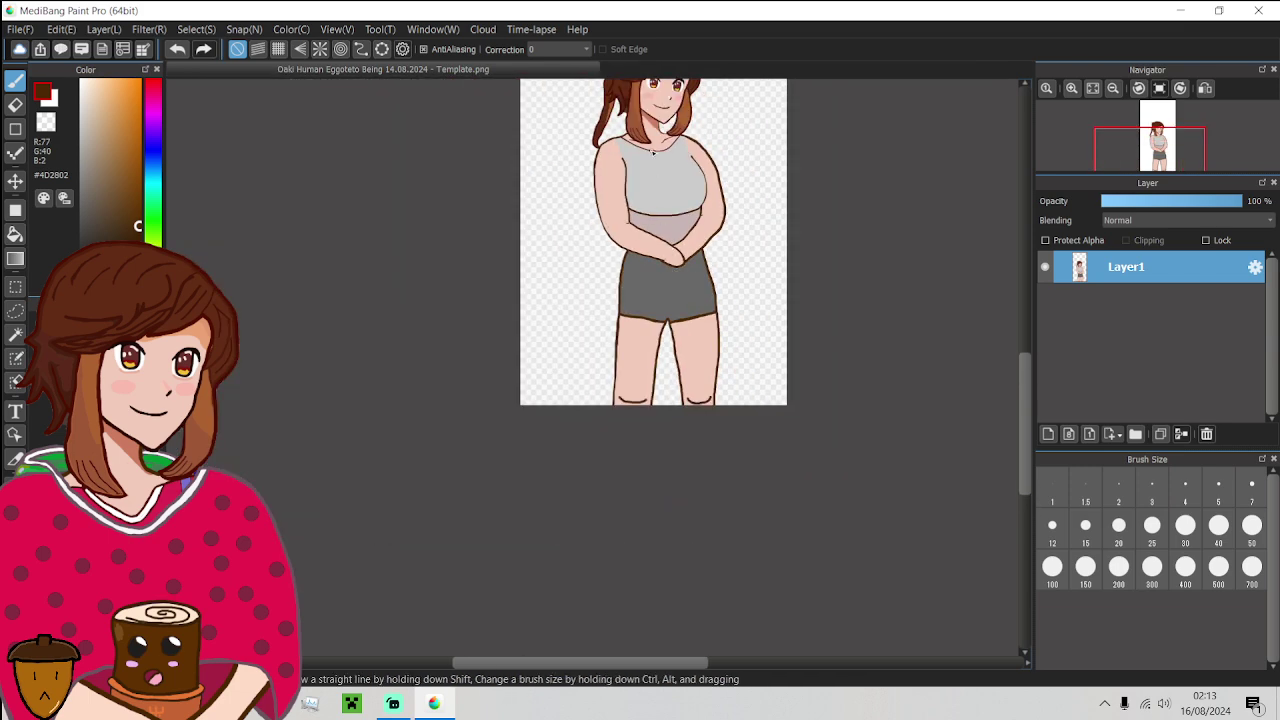
left_click(655, 145, "alt")
left_click(22, 236)
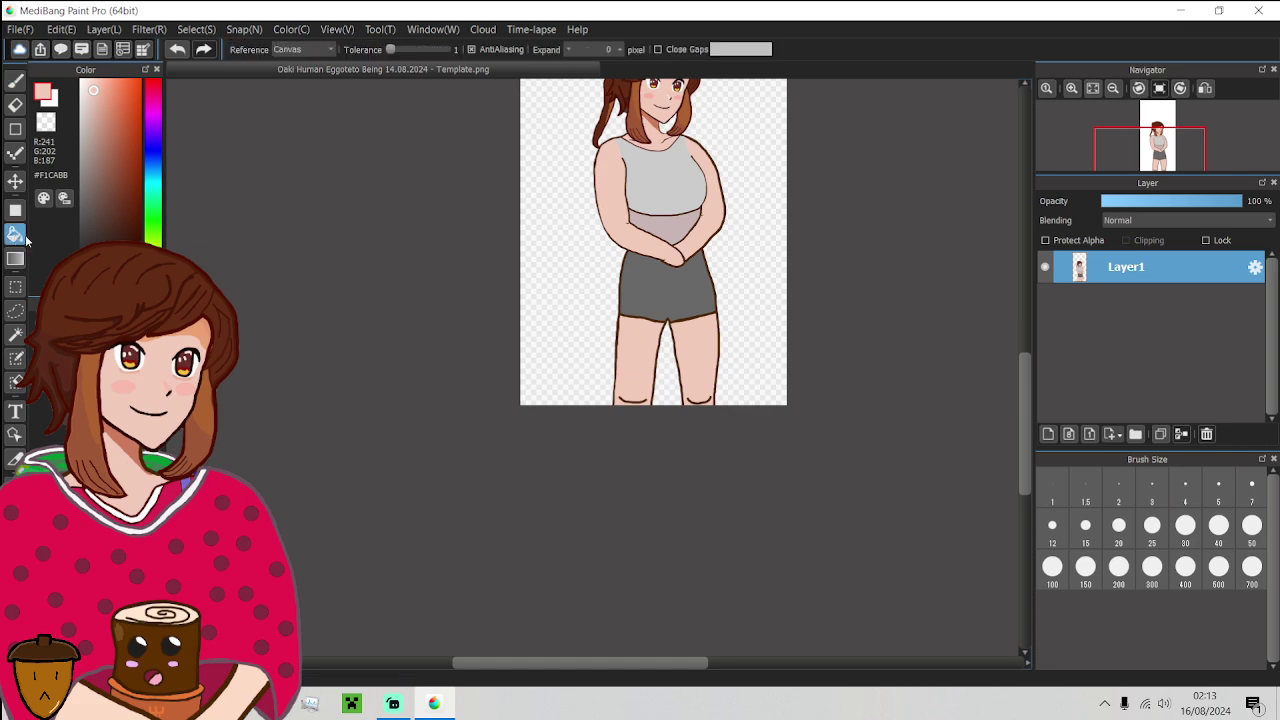
Return to the Brush tool and examine the outlines and fills of the shorts and legs, both close up and across the whole figure
scroll(712, 343, "up", 3)
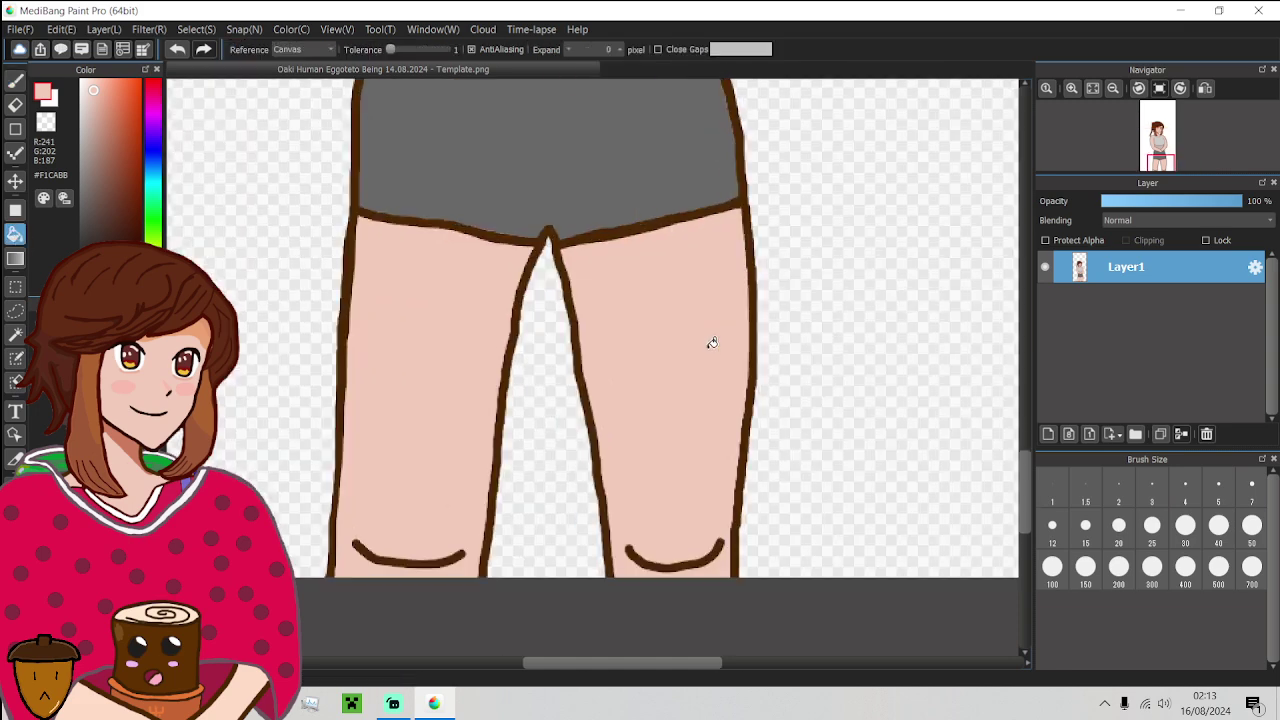
scroll(712, 343, "down", 2)
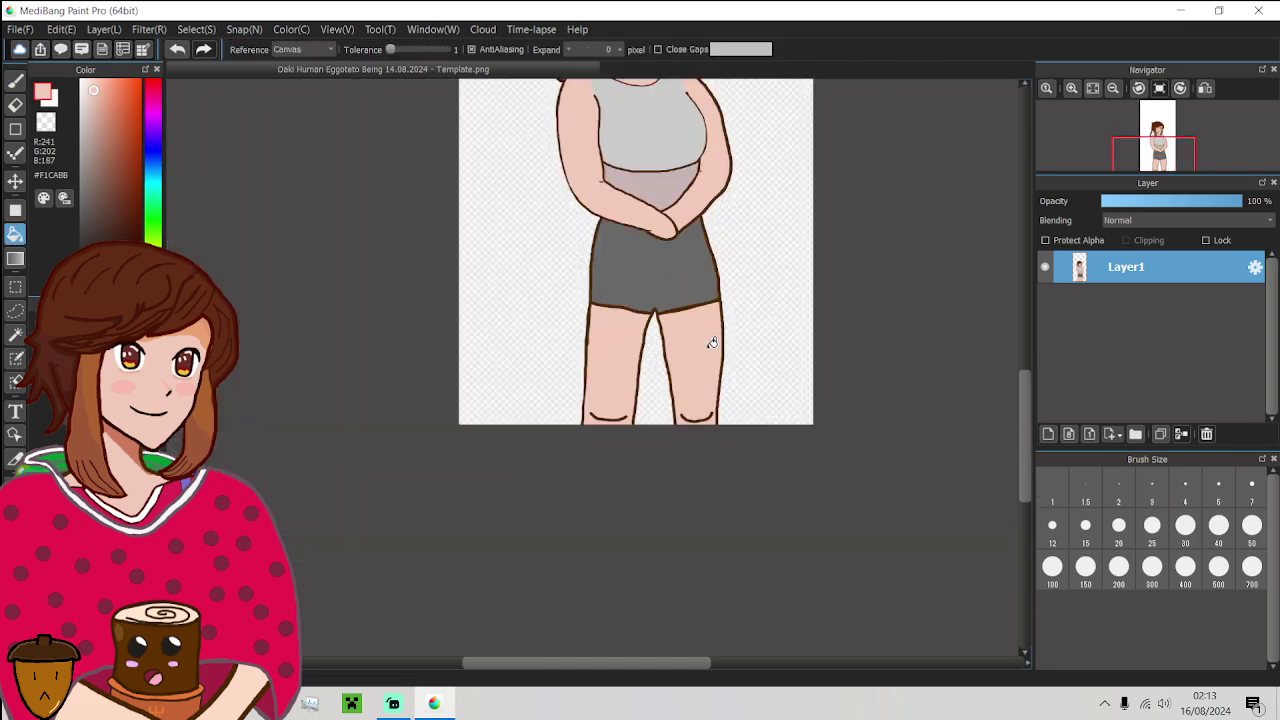
scroll(712, 343, "down", 2)
scroll(698, 268, "up", 3)
scroll(690, 360, "up", 1)
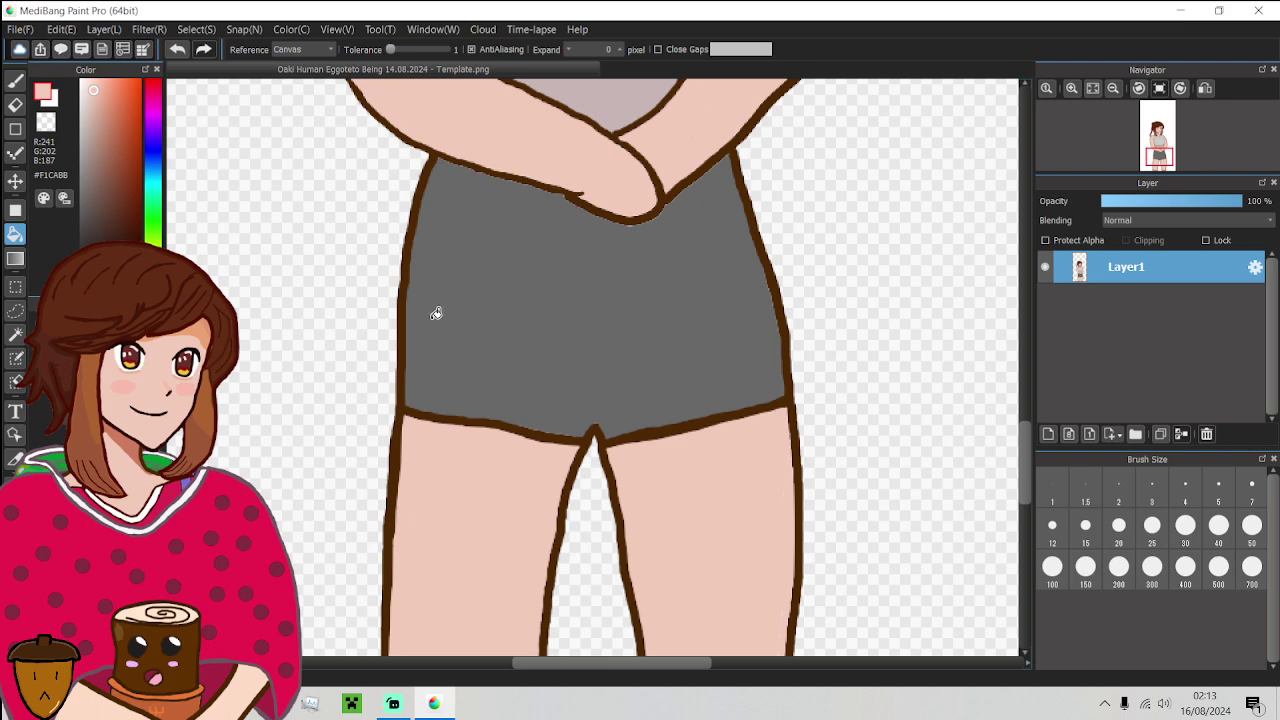
left_click(15, 80)
scroll(450, 402, "up", 2)
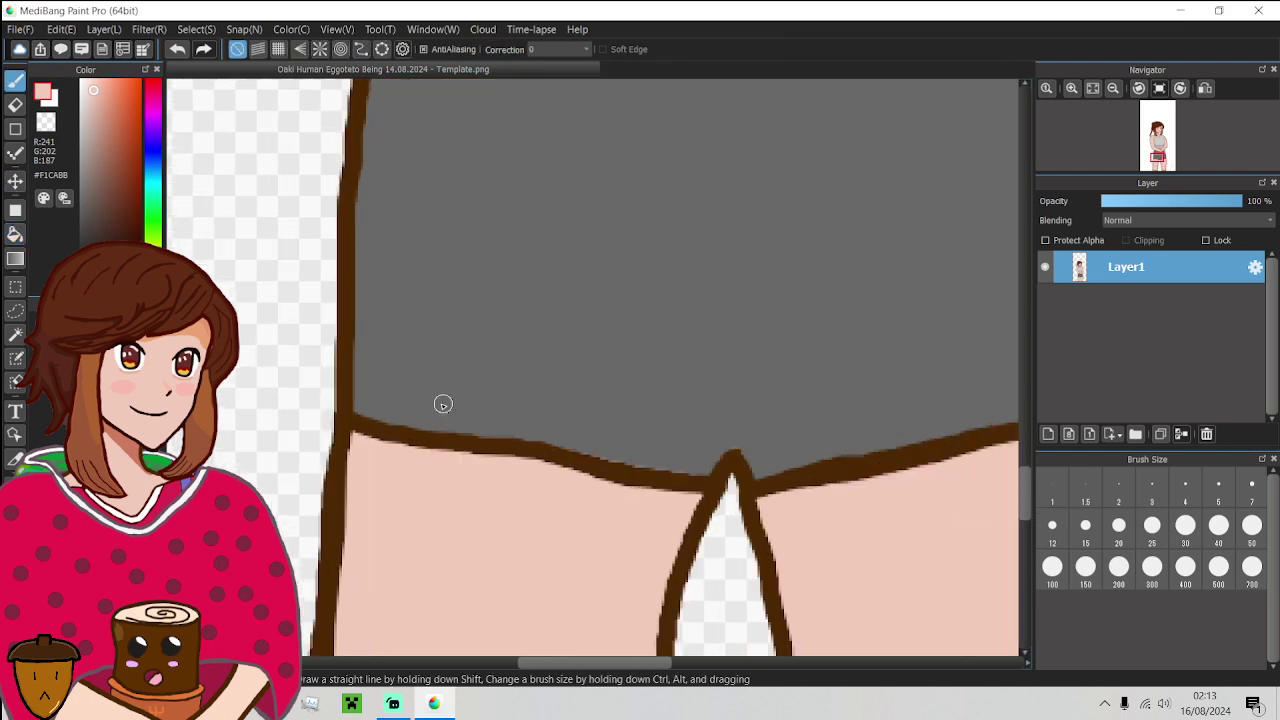
scroll(205, 203, "down", 6)
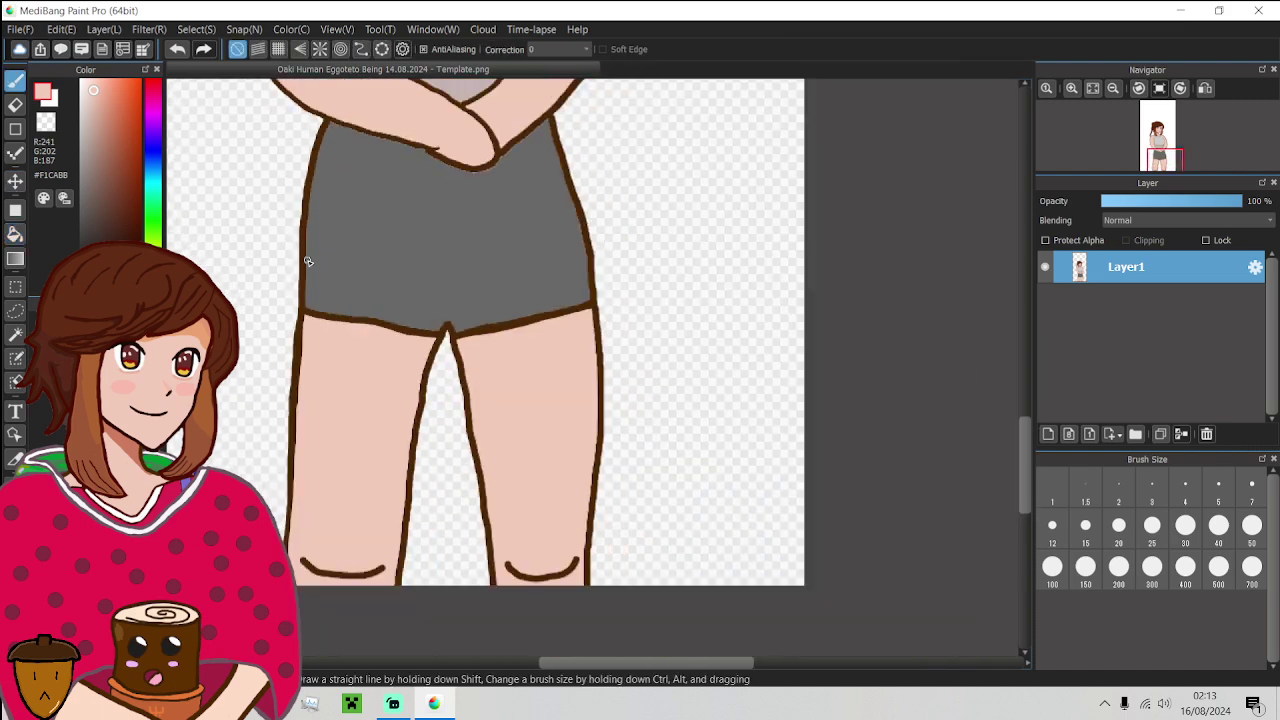
scroll(288, 206, "up", 2)
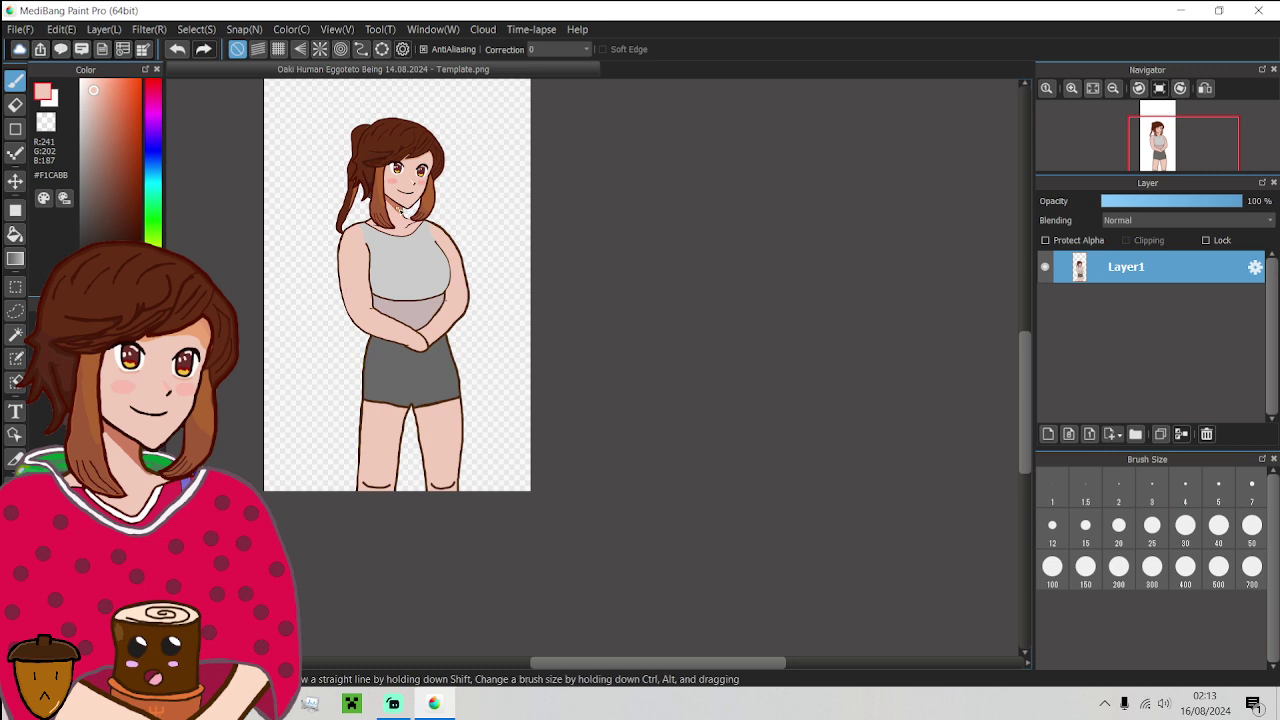
scroll(400, 210, "down", 3)
scroll(466, 206, "up", 2)
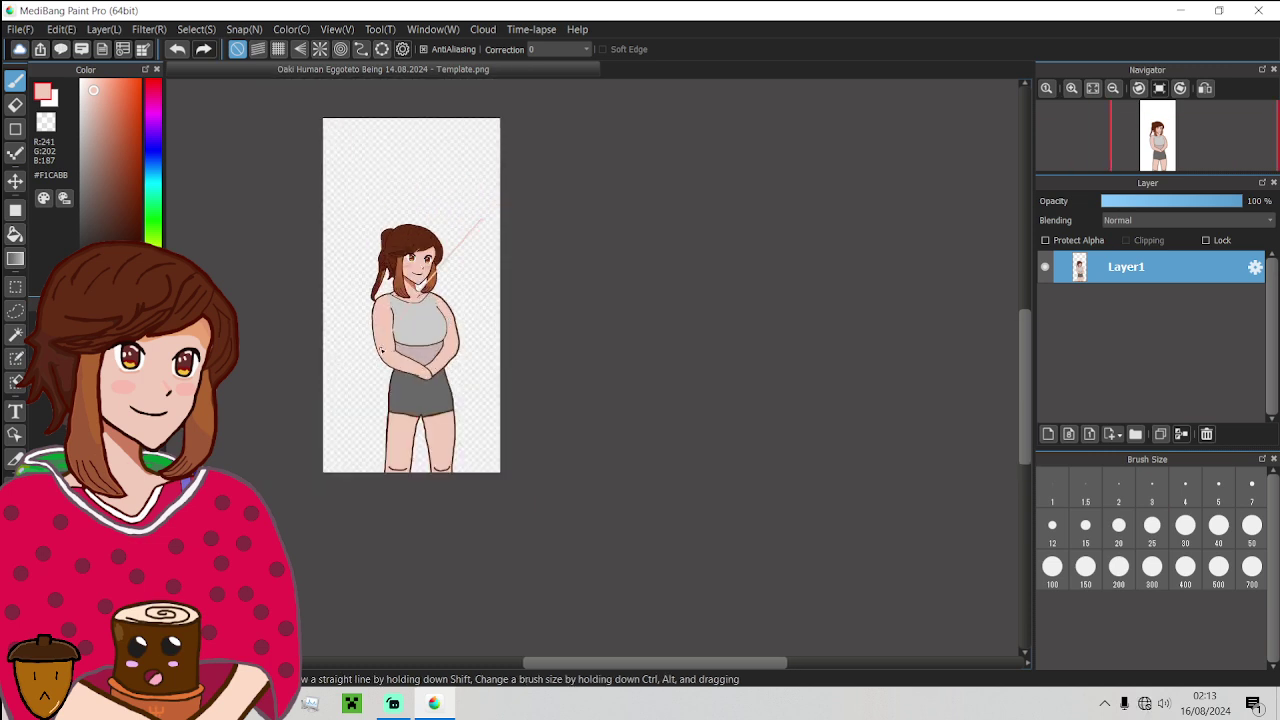